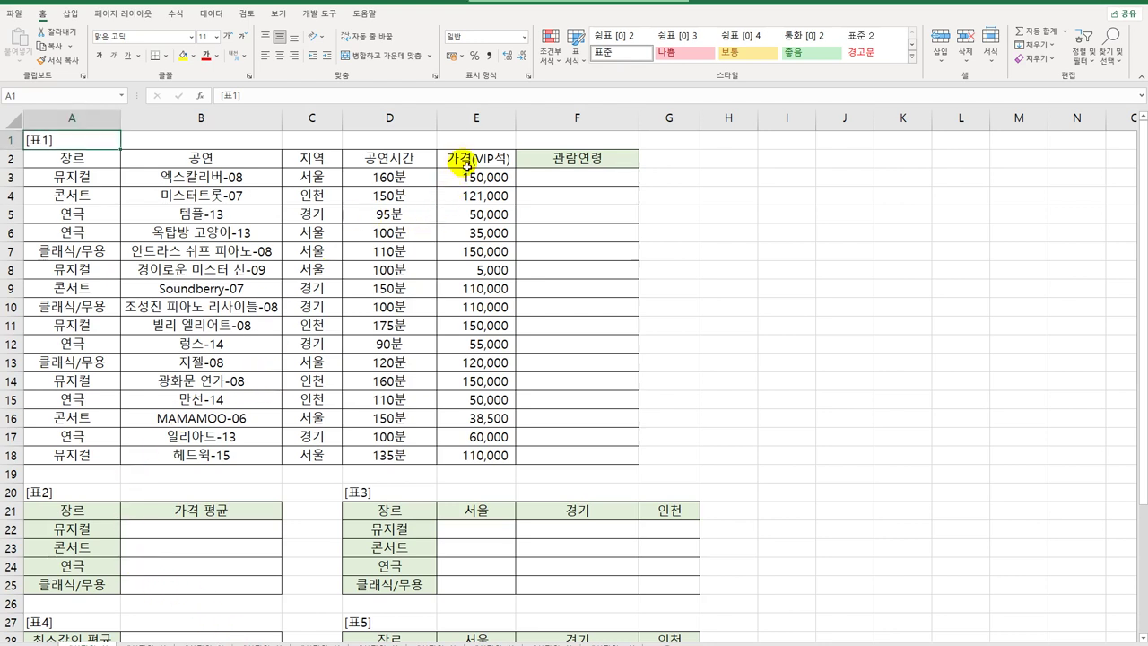
Start an AVERAGEIF formula in cell B22 of table 2 and open its function arguments, keeping the source data uncovered
left_click(209, 530)
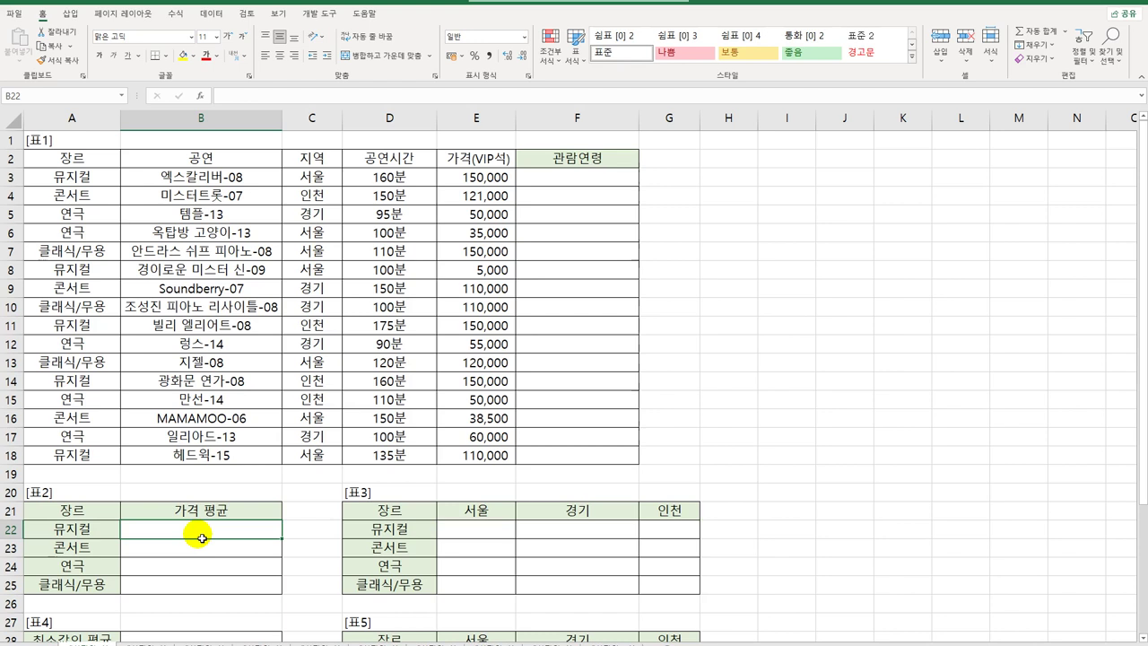
type("=")
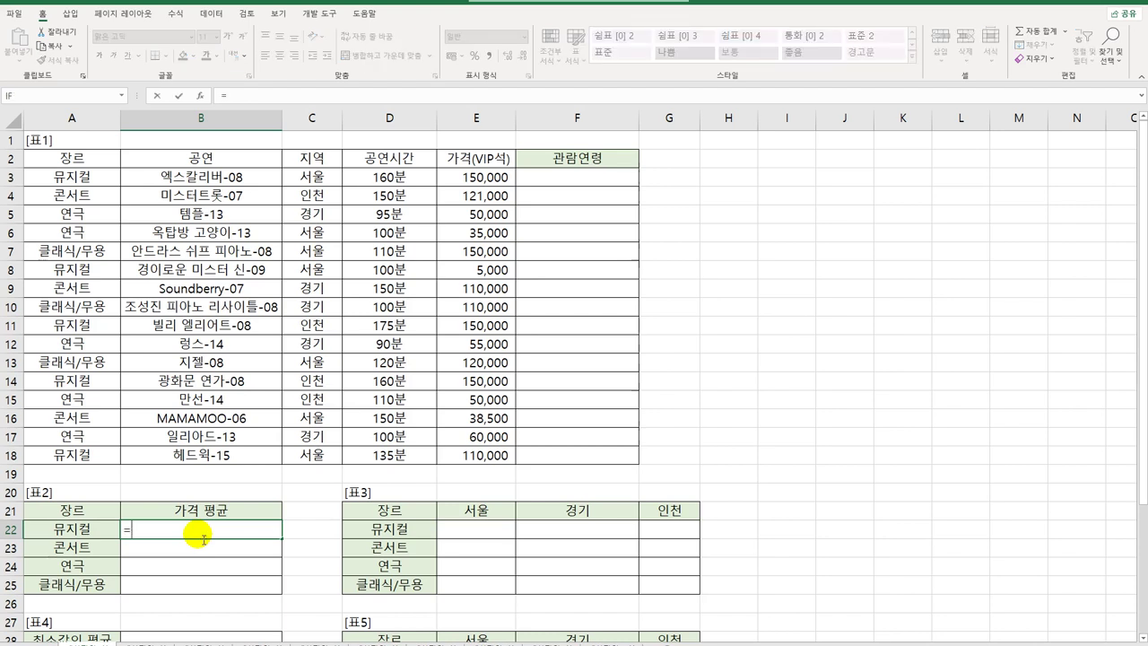
type("AV")
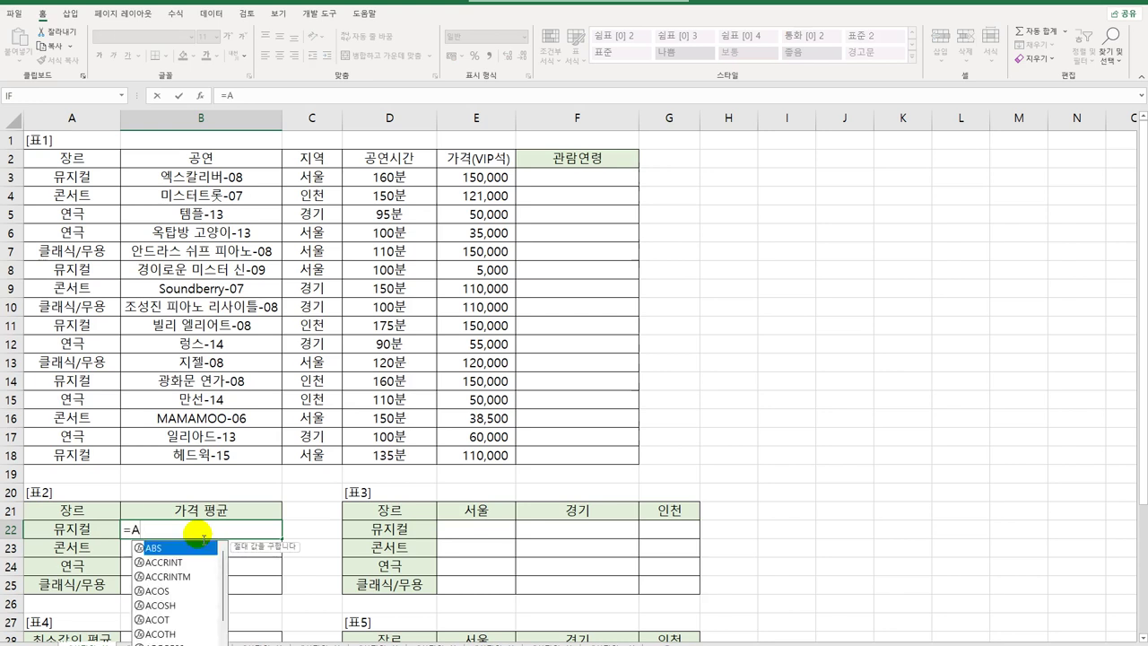
key("Down")
key("Down")
key("Down")
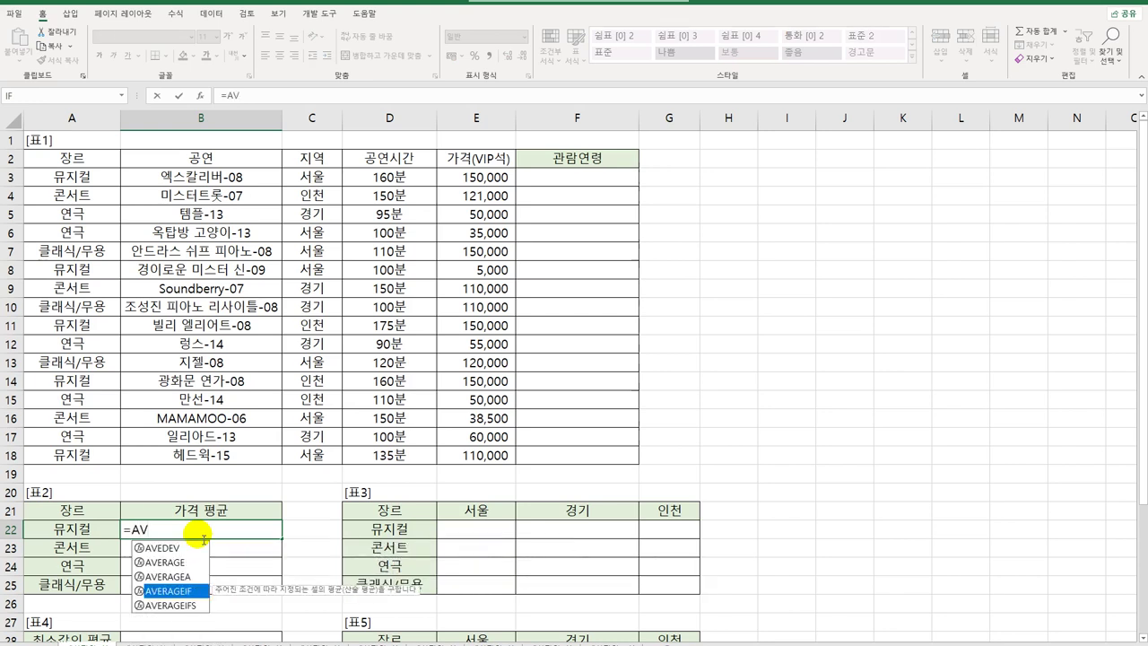
double_click(165, 590)
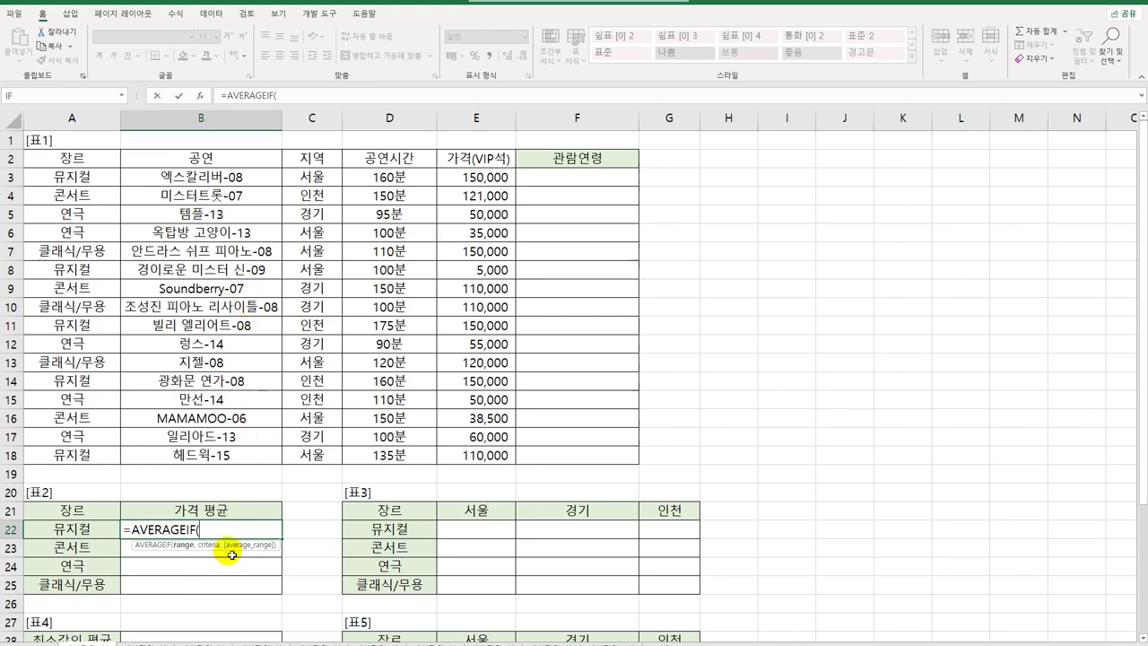
left_click(198, 95)
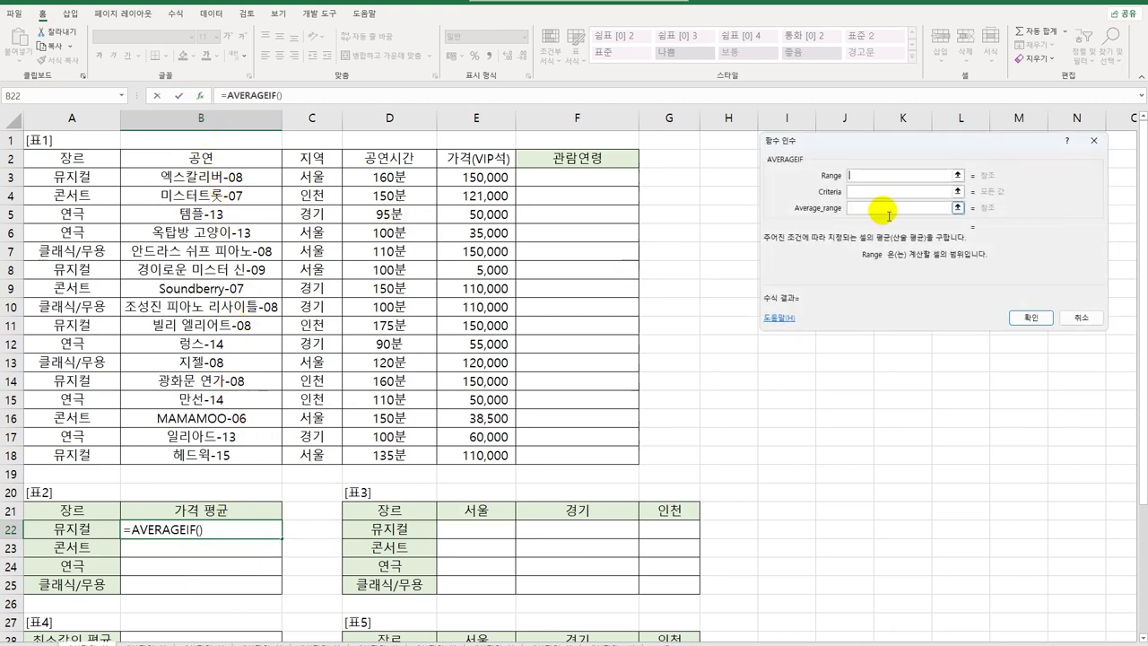
left_click_drag(884, 149, 648, 187)
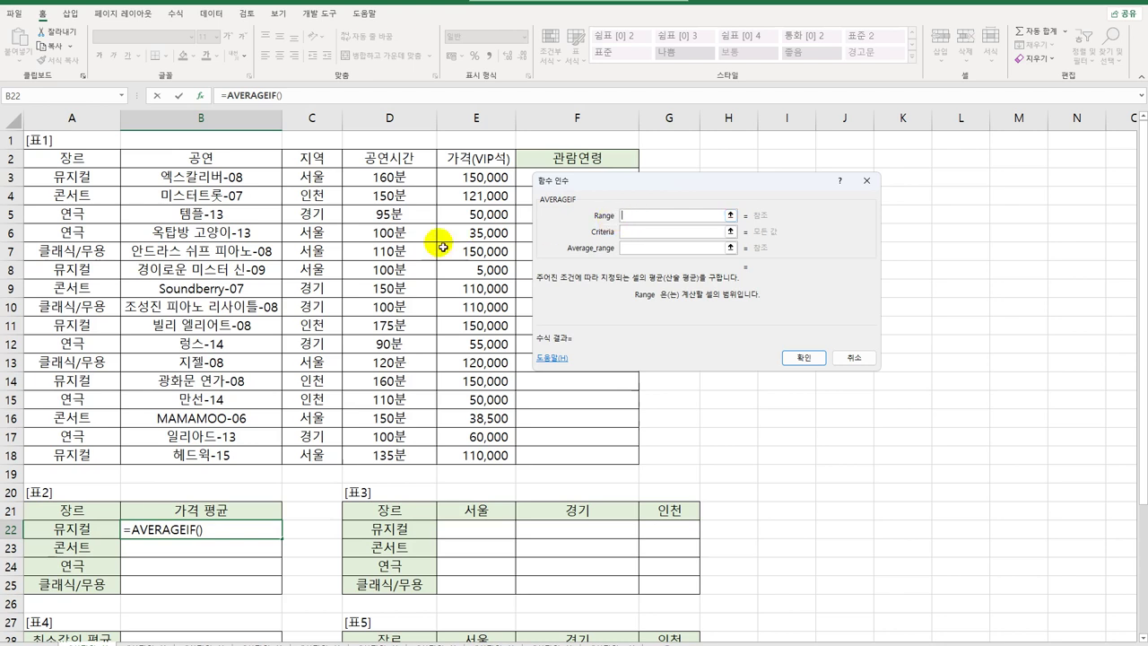
Set the AVERAGEIF range to the absolute genre range $A$3:$A$18 and the criteria to A22
left_click(55, 180)
left_click_drag(56, 179, 49, 455)
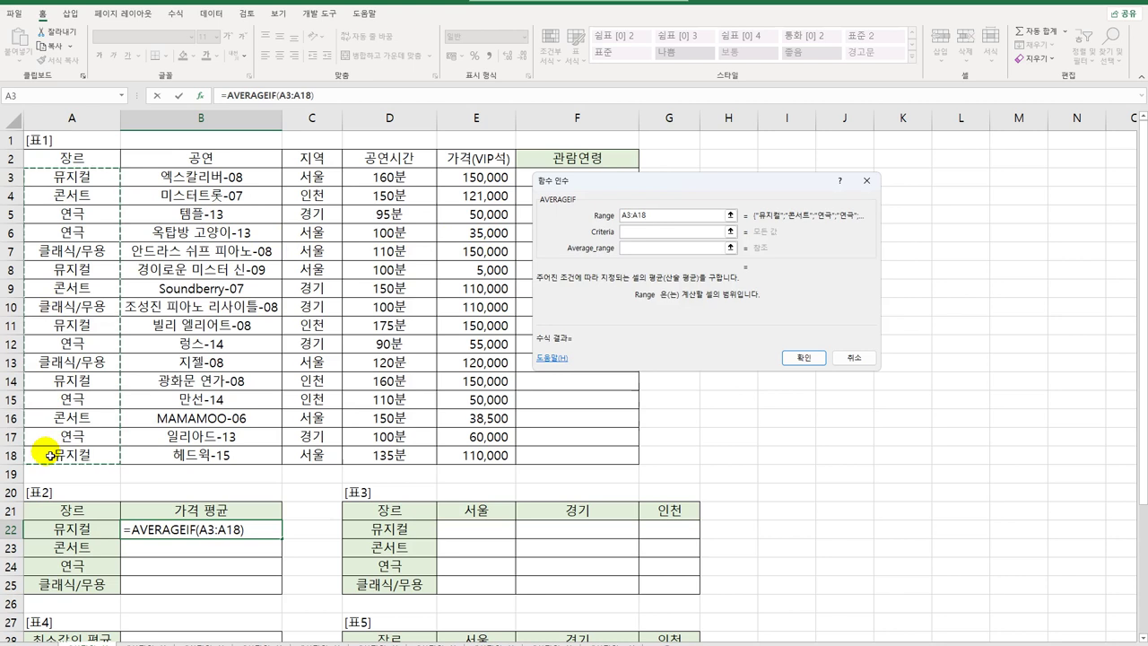
key("F4")
left_click(644, 231)
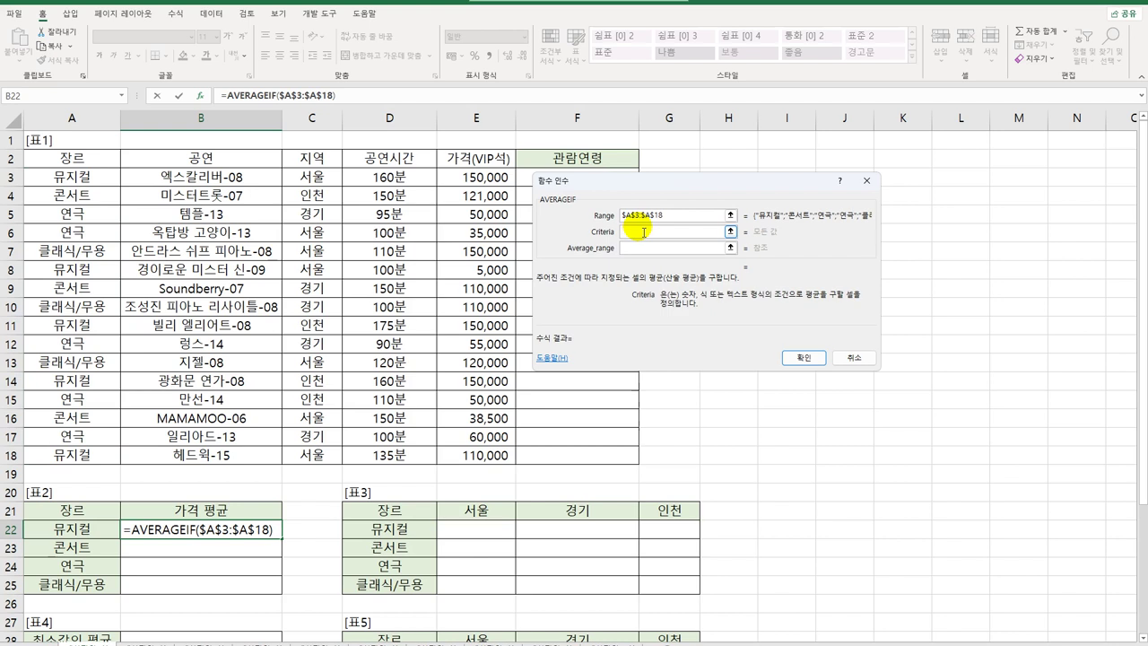
left_click(642, 248)
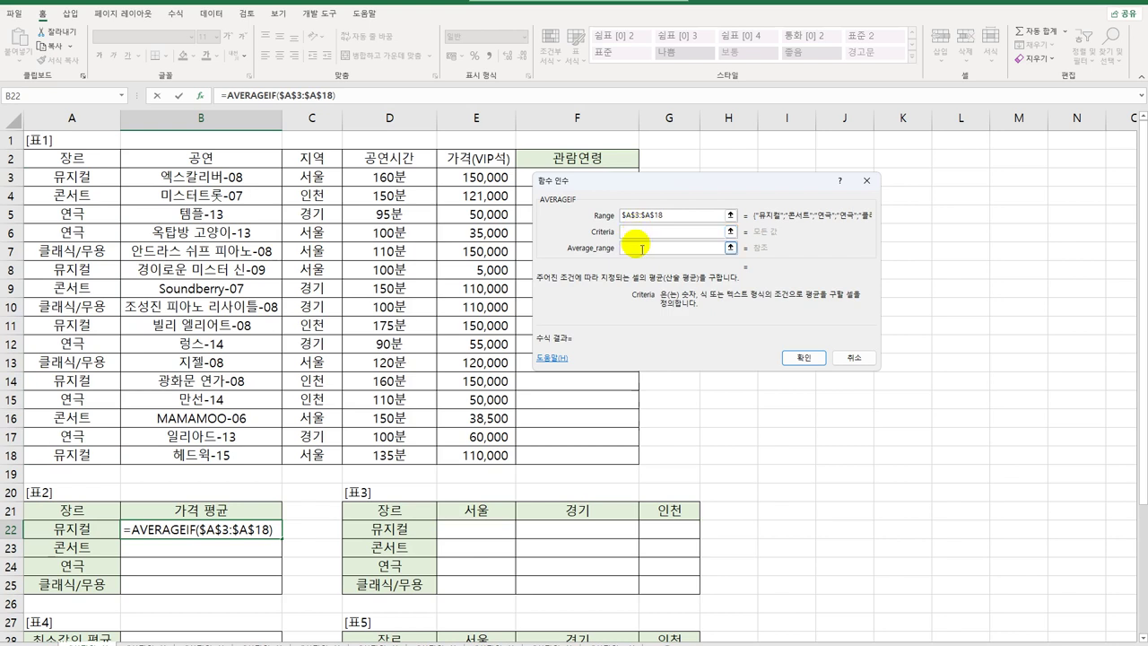
left_click(88, 536)
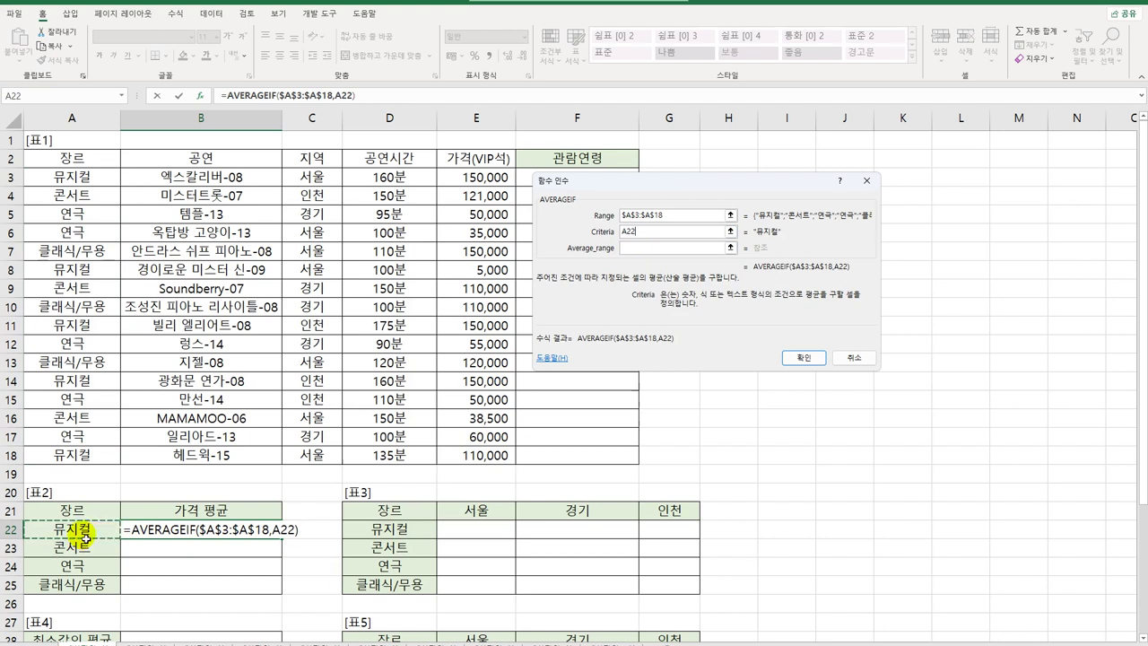
Set the average range to the absolute price range $E$3:$E$18 and fill the completed formula down to B25
left_click(642, 257)
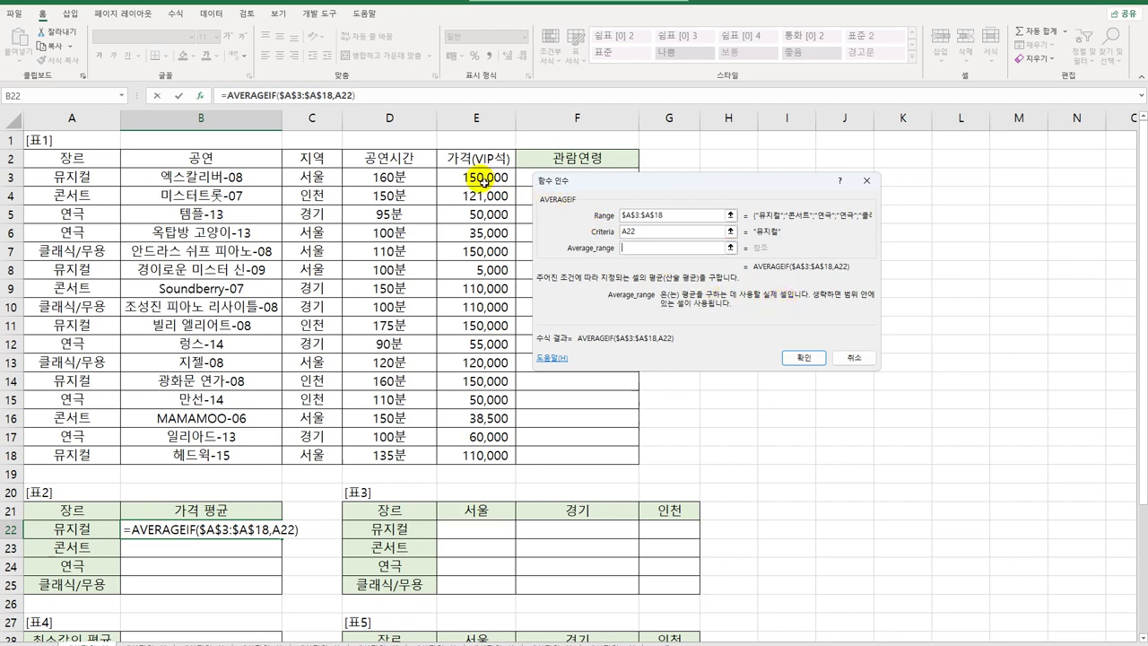
left_click_drag(482, 179, 471, 465)
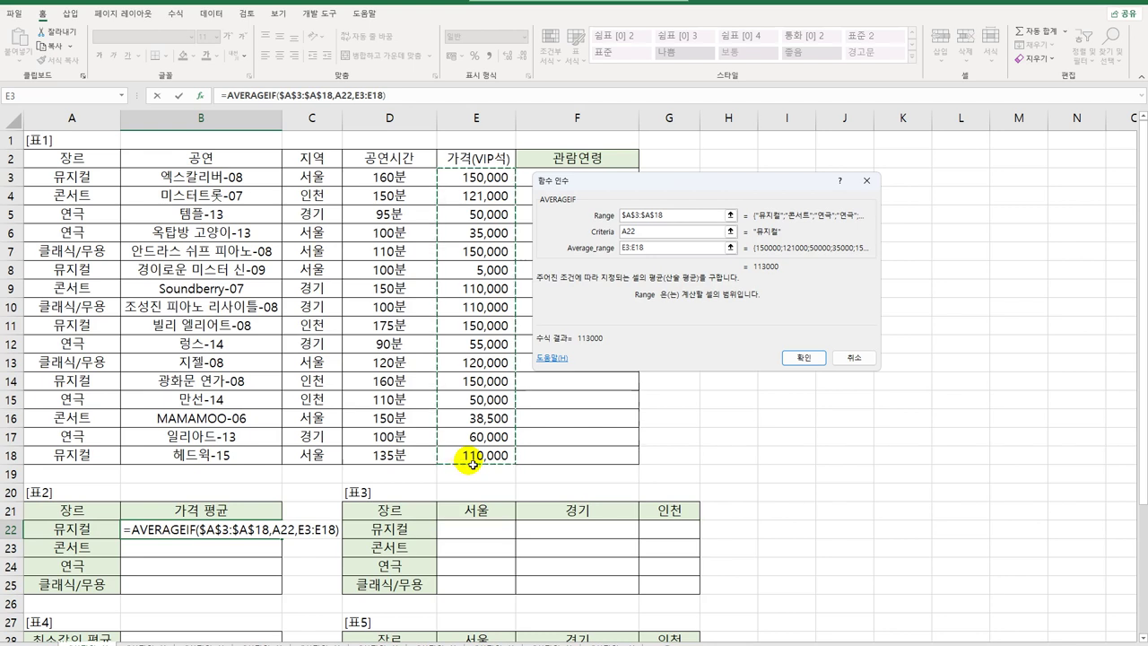
key("F4")
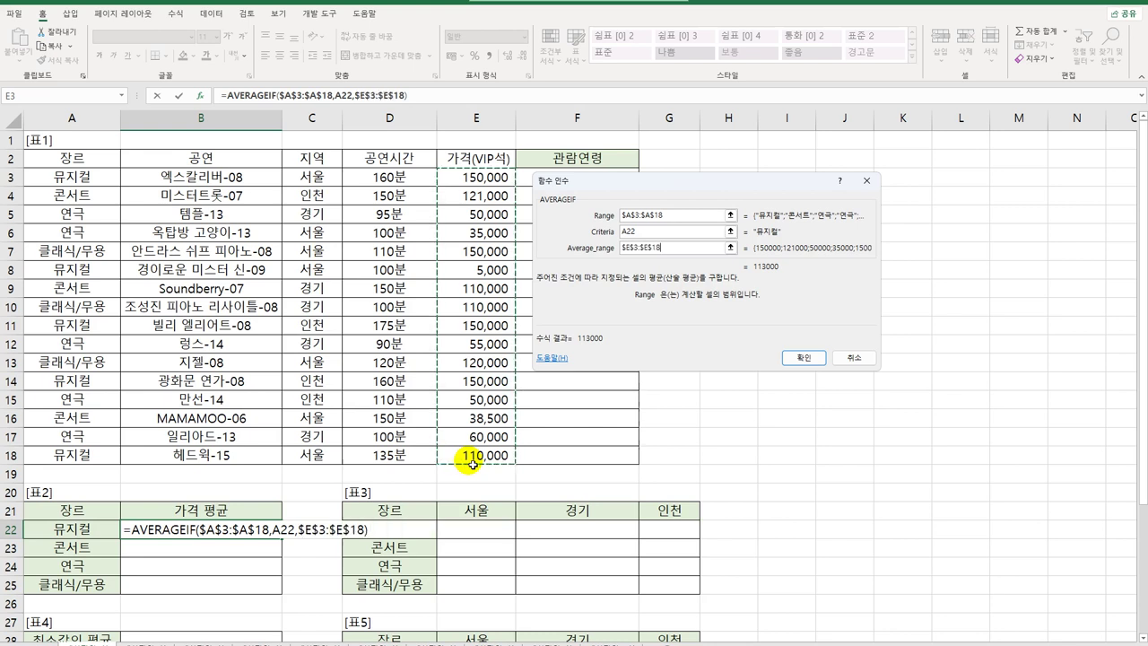
left_click(804, 356)
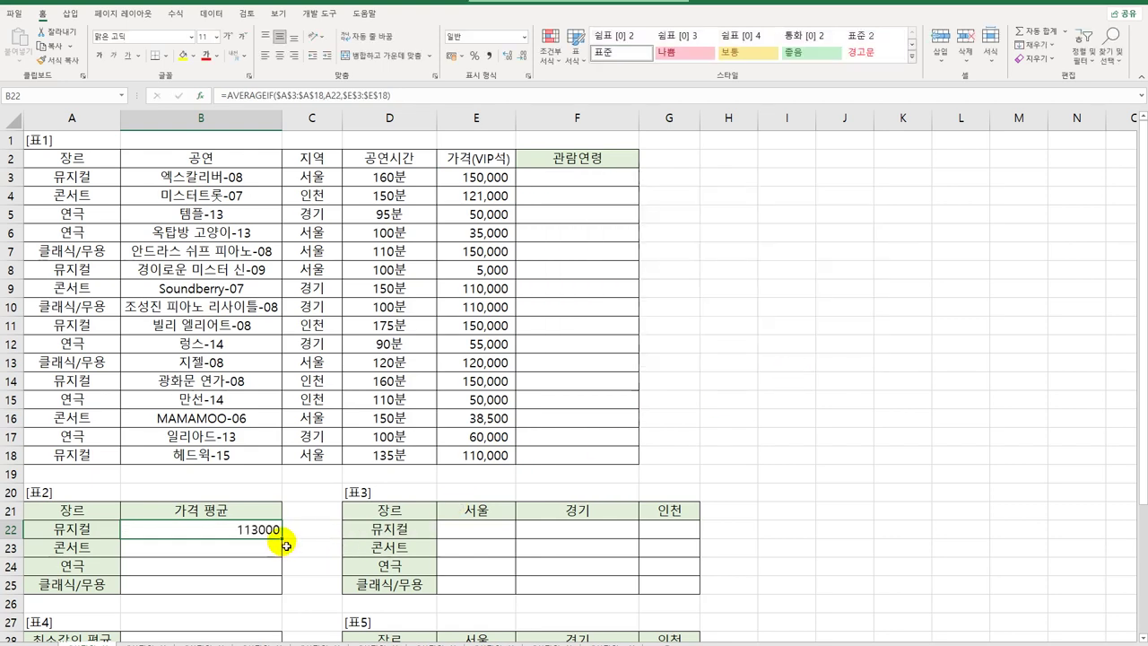
left_click_drag(281, 539, 278, 587)
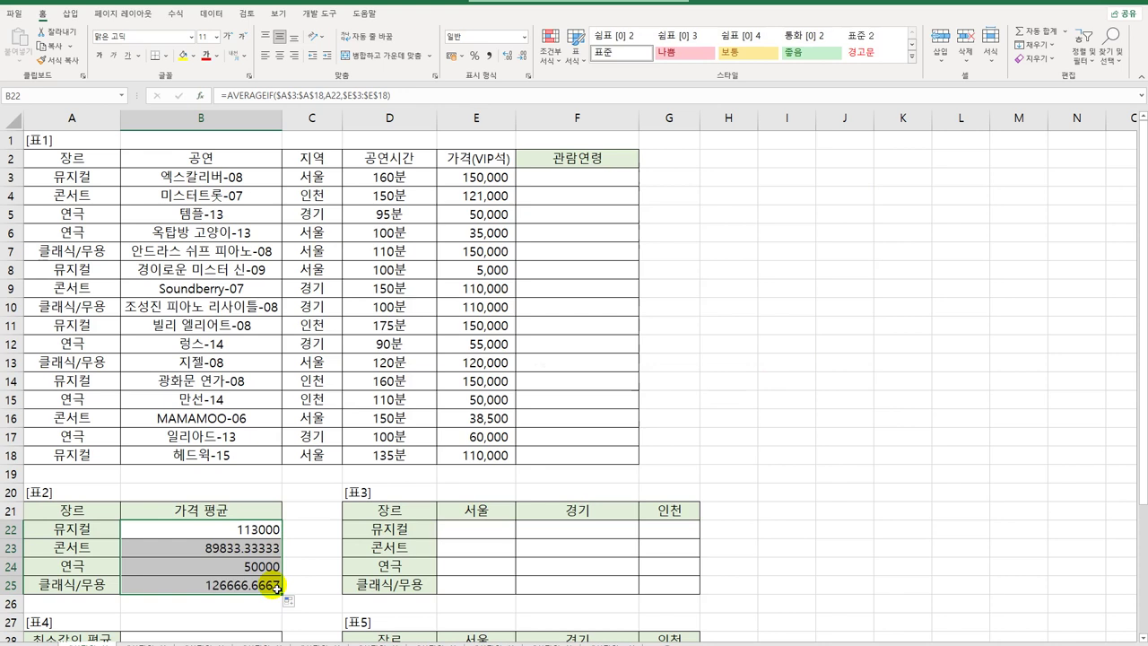
Nest the AVERAGEIF formula in B22 inside a QUOTIENT function as its numerator
left_click(249, 531)
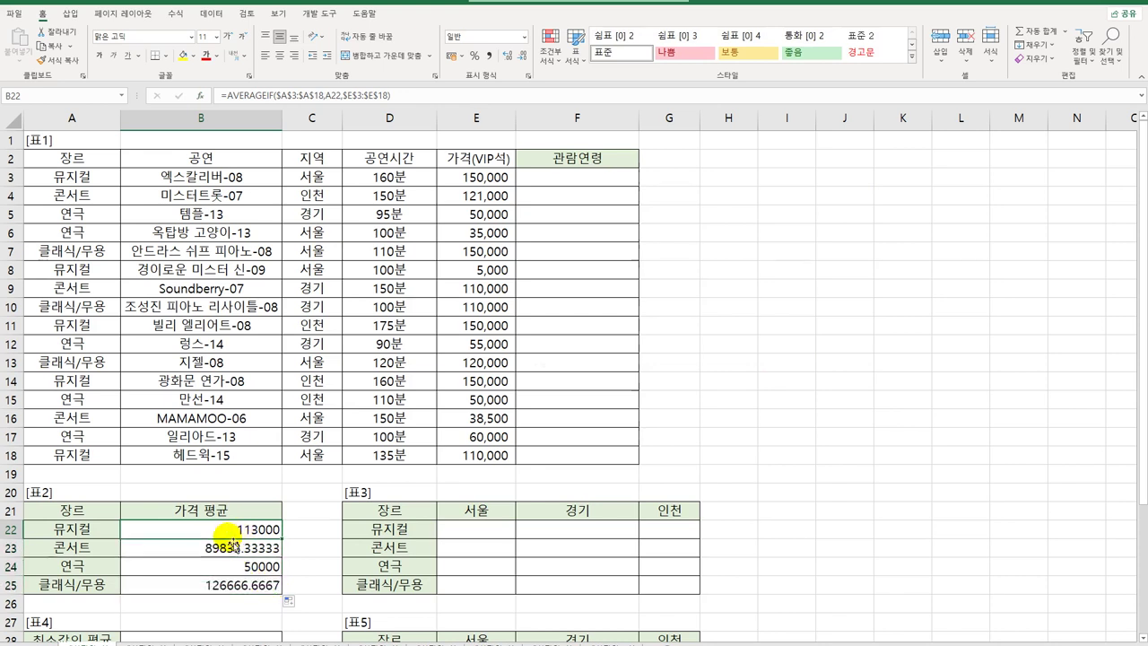
double_click(249, 531)
left_click(132, 538)
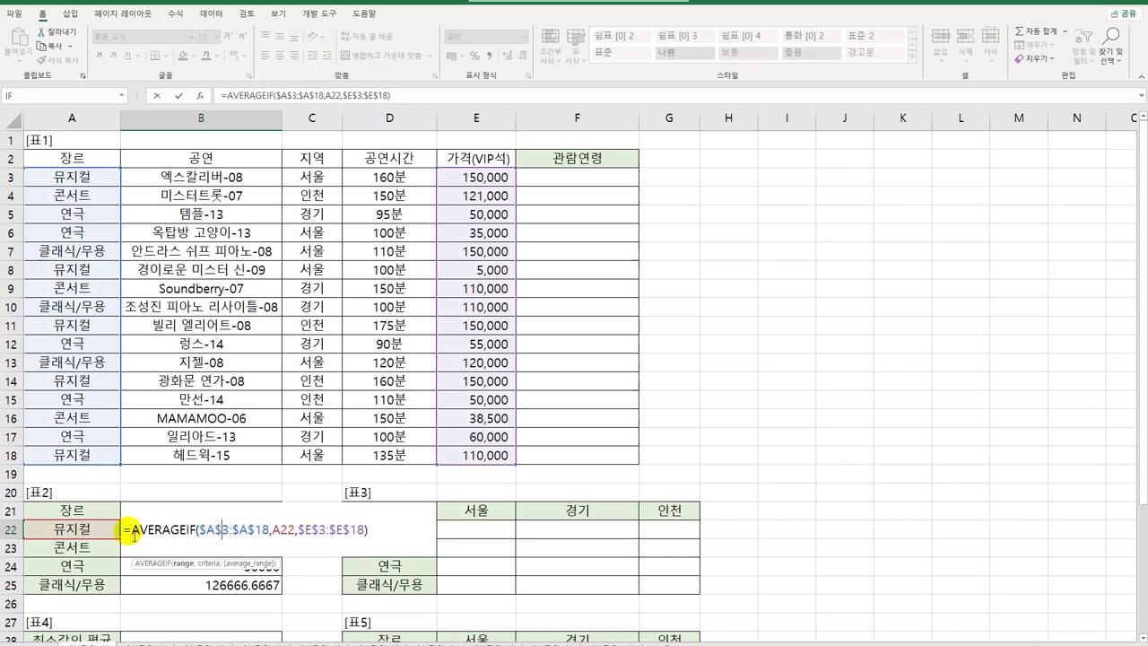
type("QU")
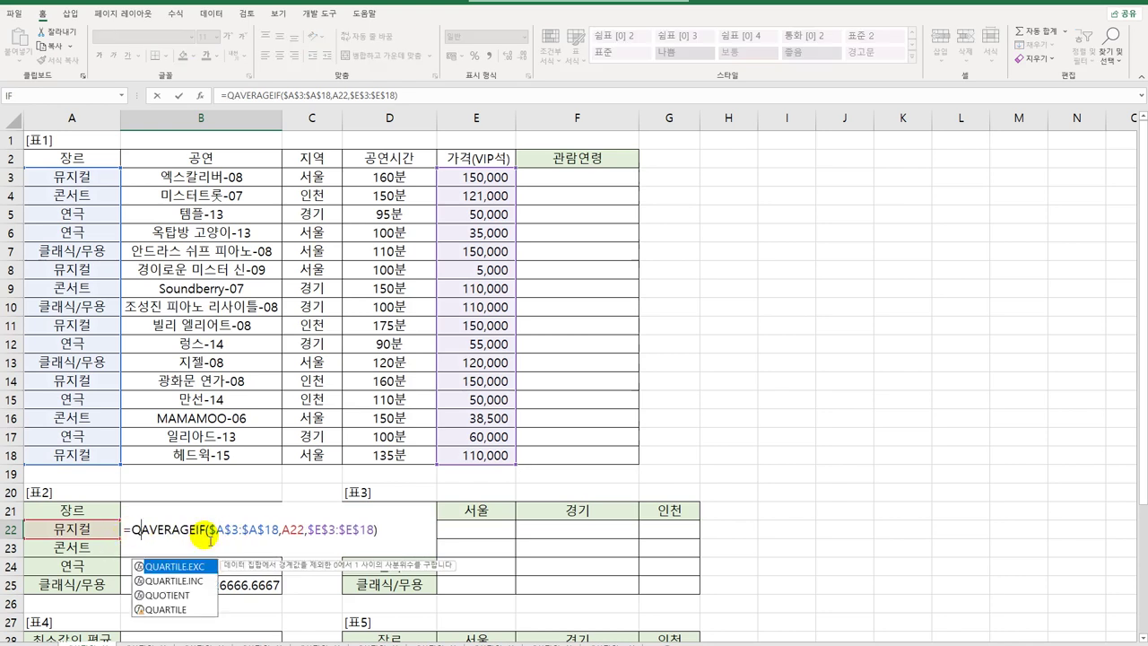
key("Down")
key("Down")
key("Tab")
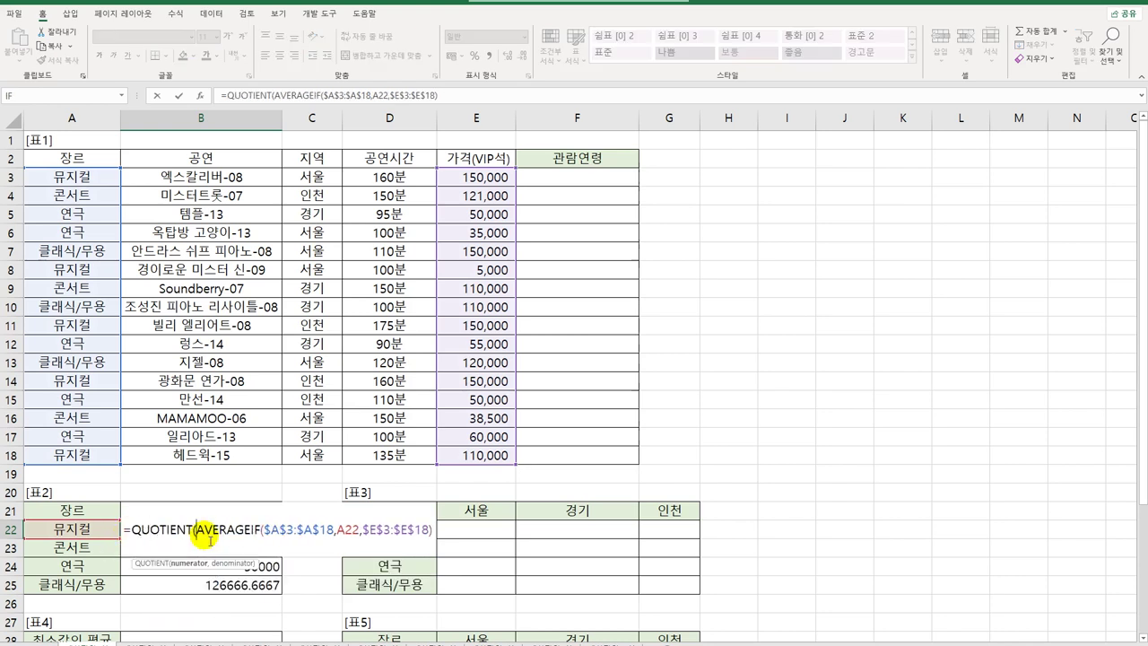
Complete the QUOTIENT formula in B22 with a denominator of 10000 and fill it down to B25
key("End")
type(",10")
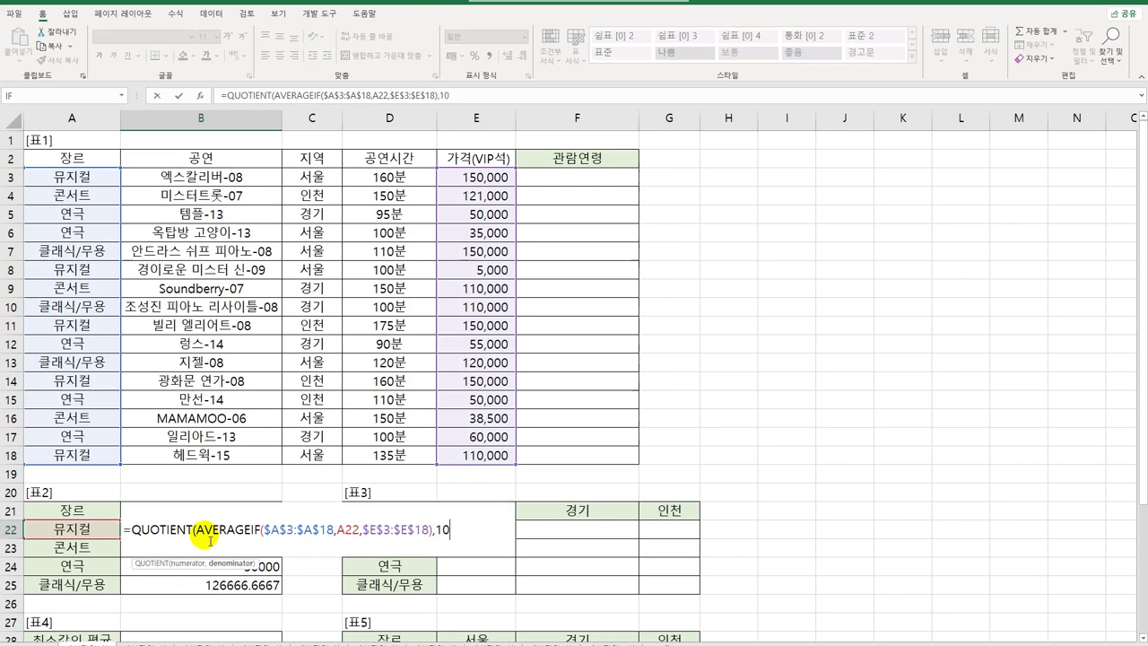
type("000)")
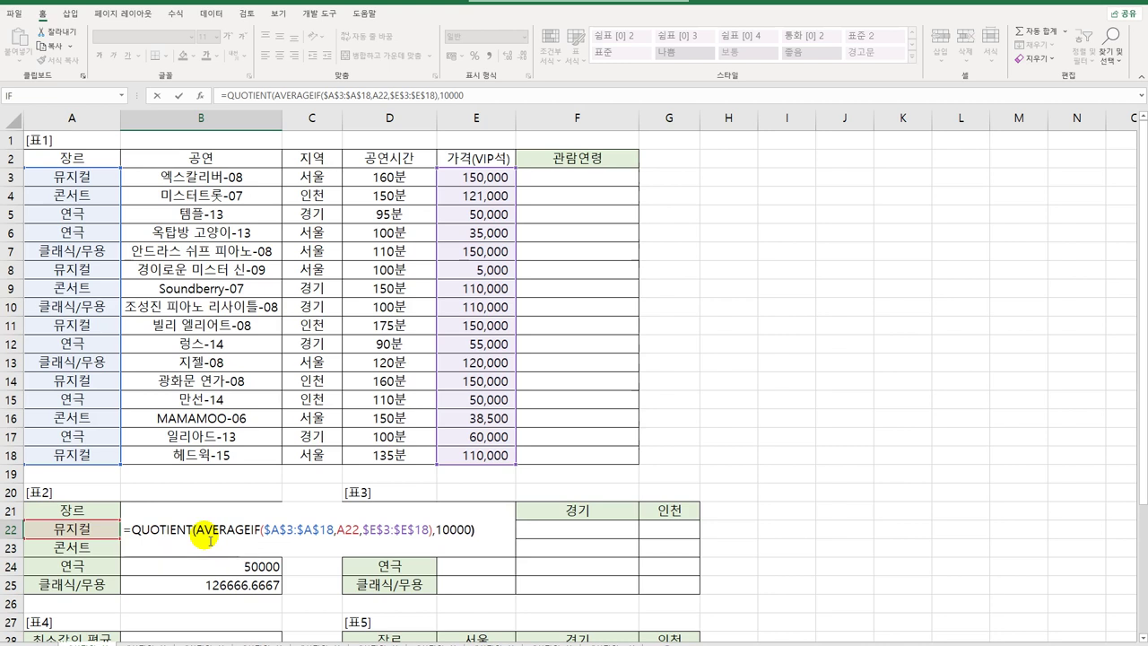
key("ctrl+Return")
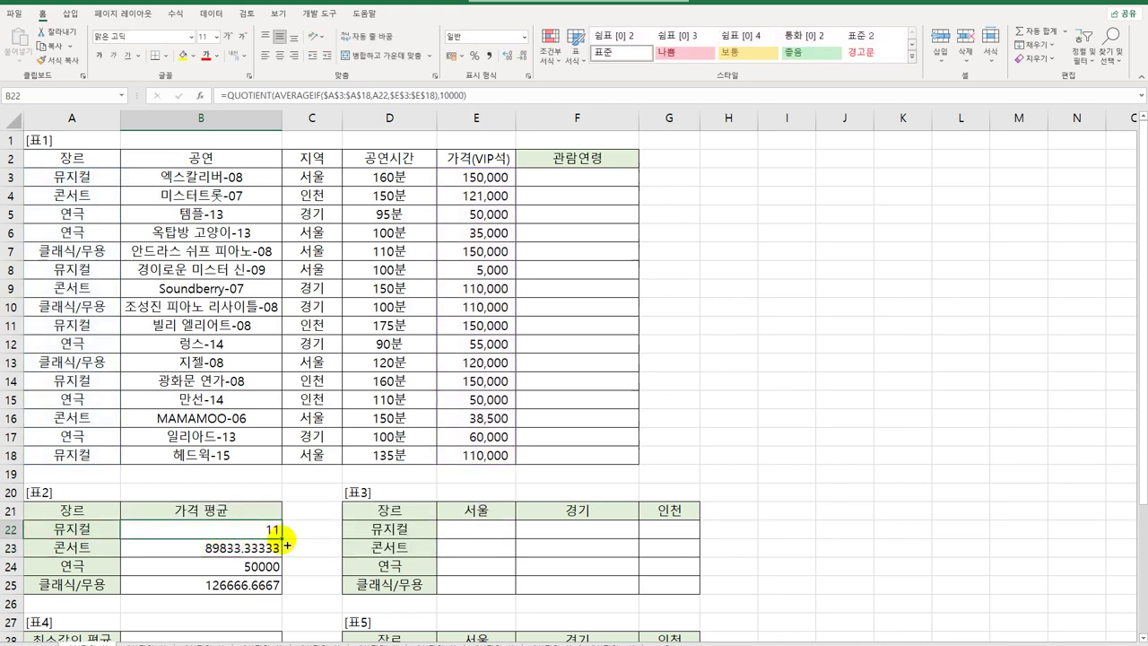
left_click_drag(286, 544, 276, 605)
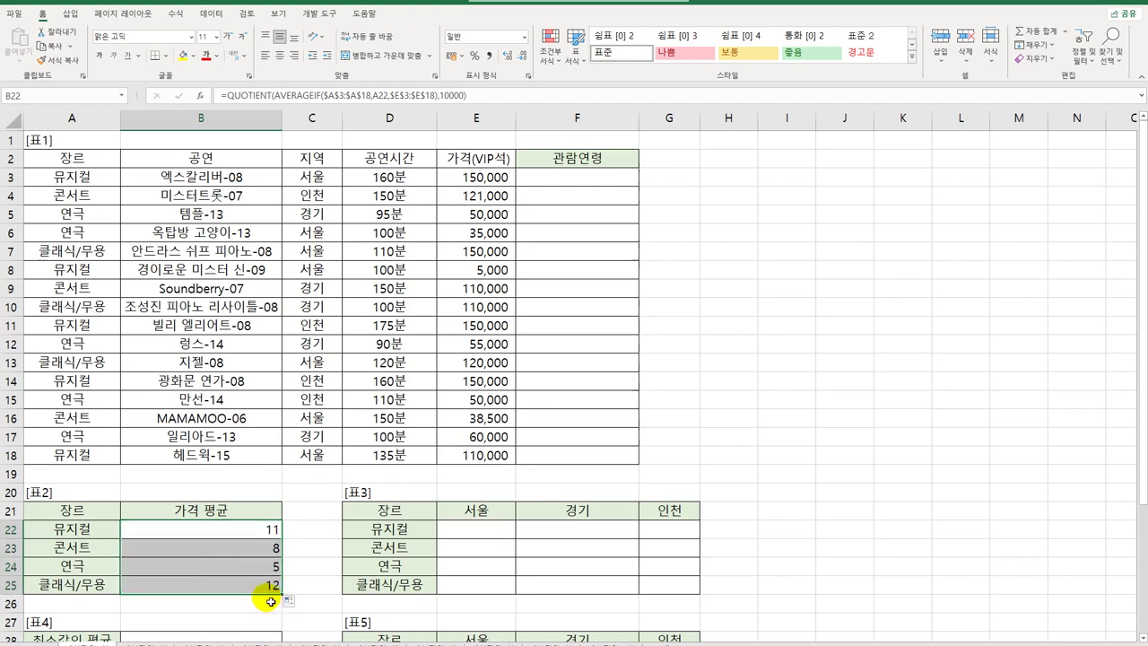
Edit the formula in B22 to begin a REPT function in front of QUOTIENT
left_click(270, 537)
double_click(269, 536)
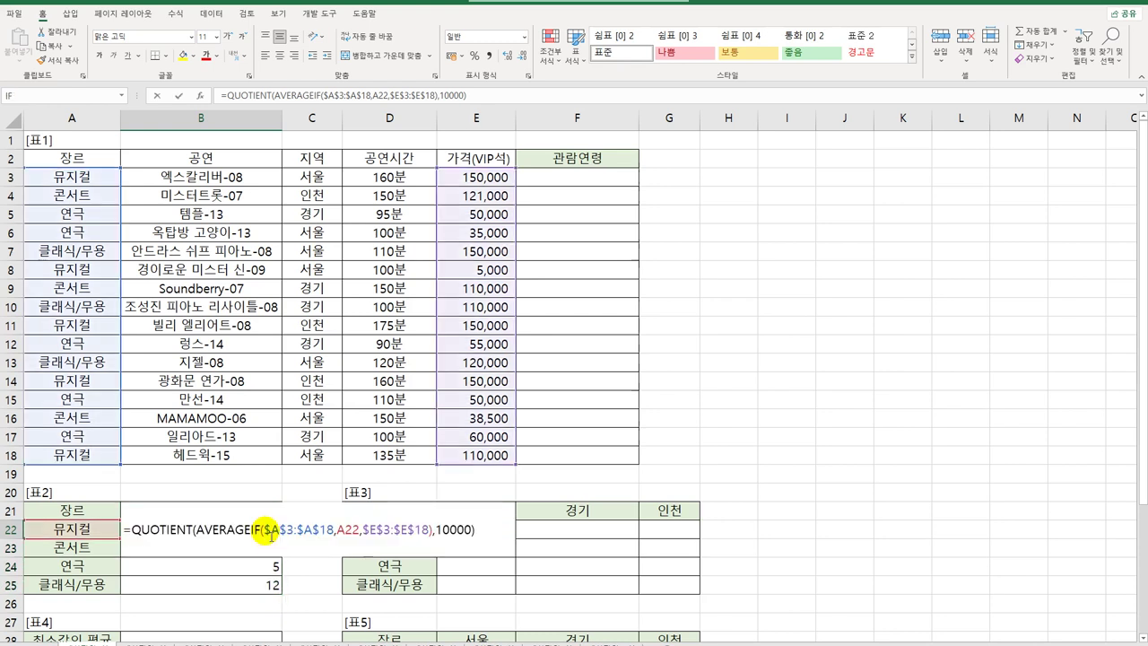
left_click(131, 530)
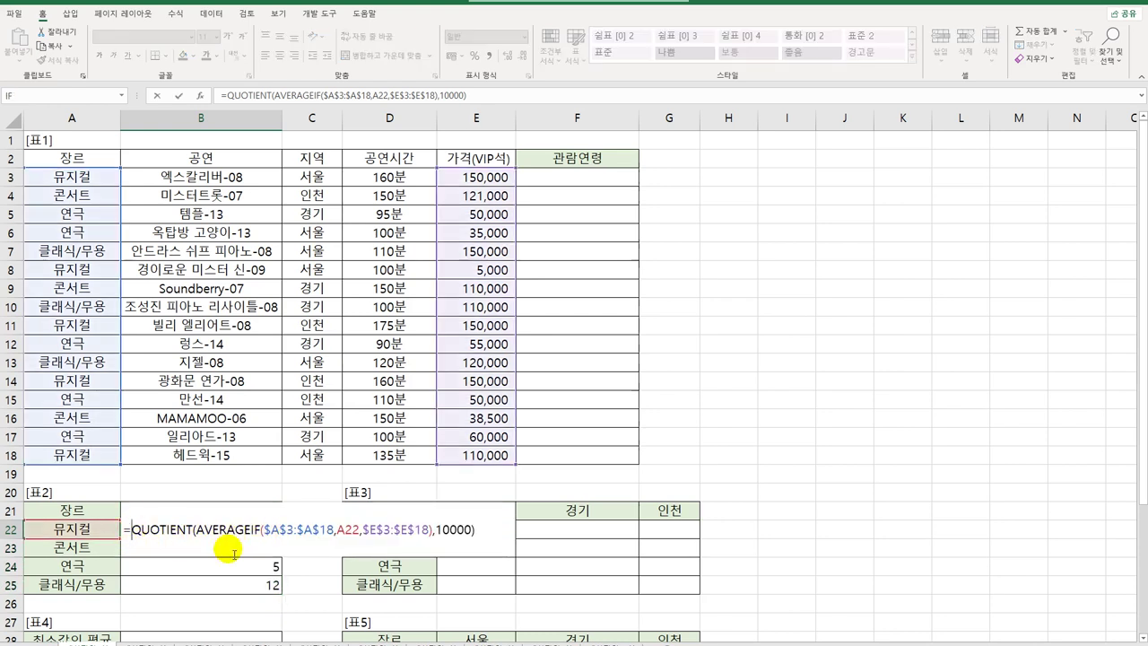
type("REPT")
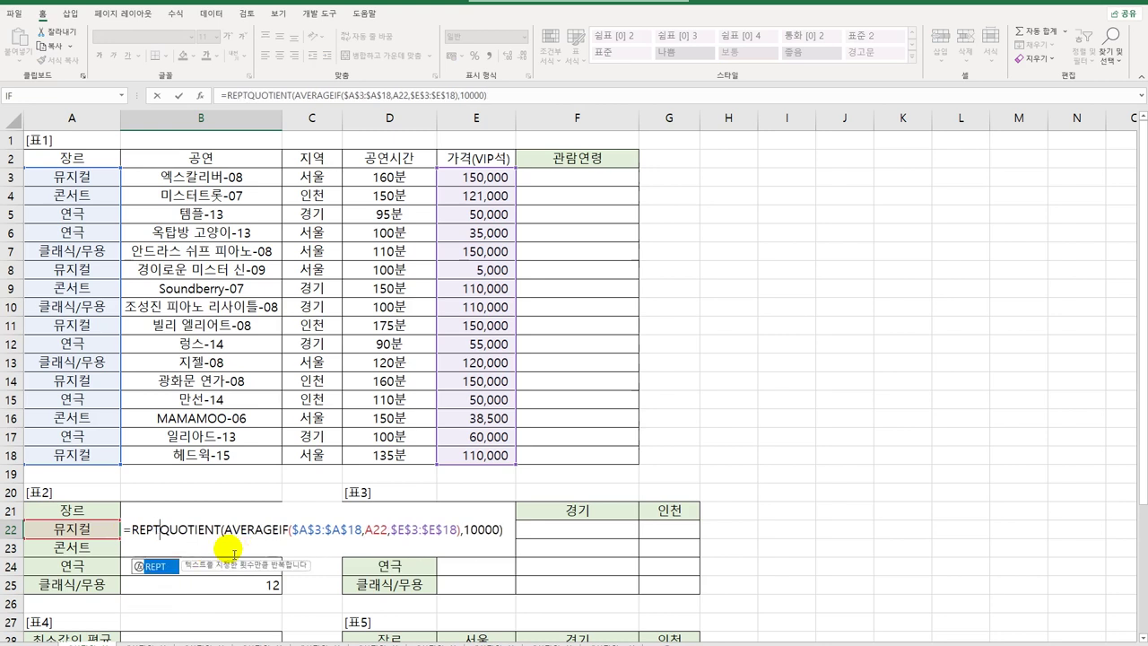
type("(")
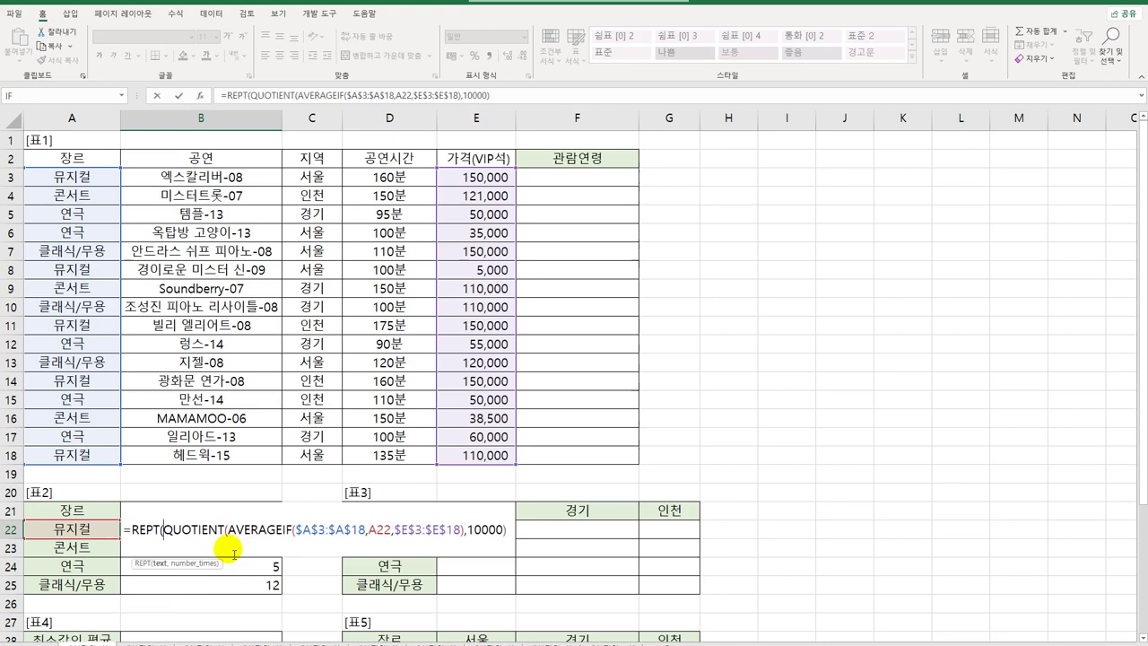
Set the REPT text to "☆" with the QUOTIENT result as the repeat count, and enter the completed formula in B22
type("\"")
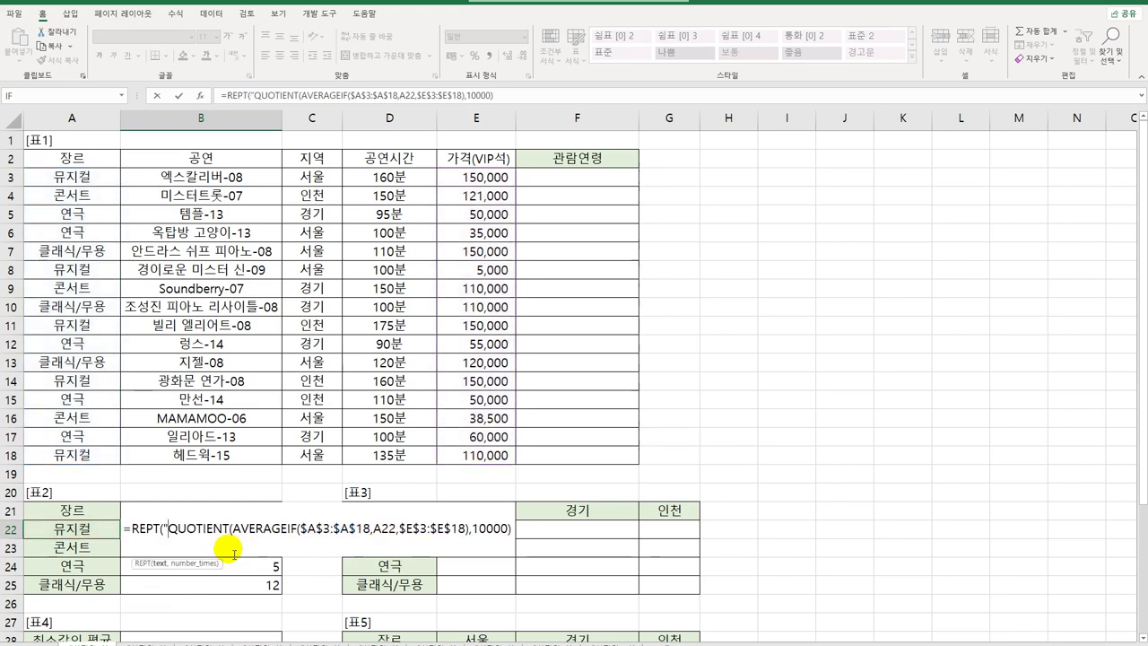
type("ㅁ")
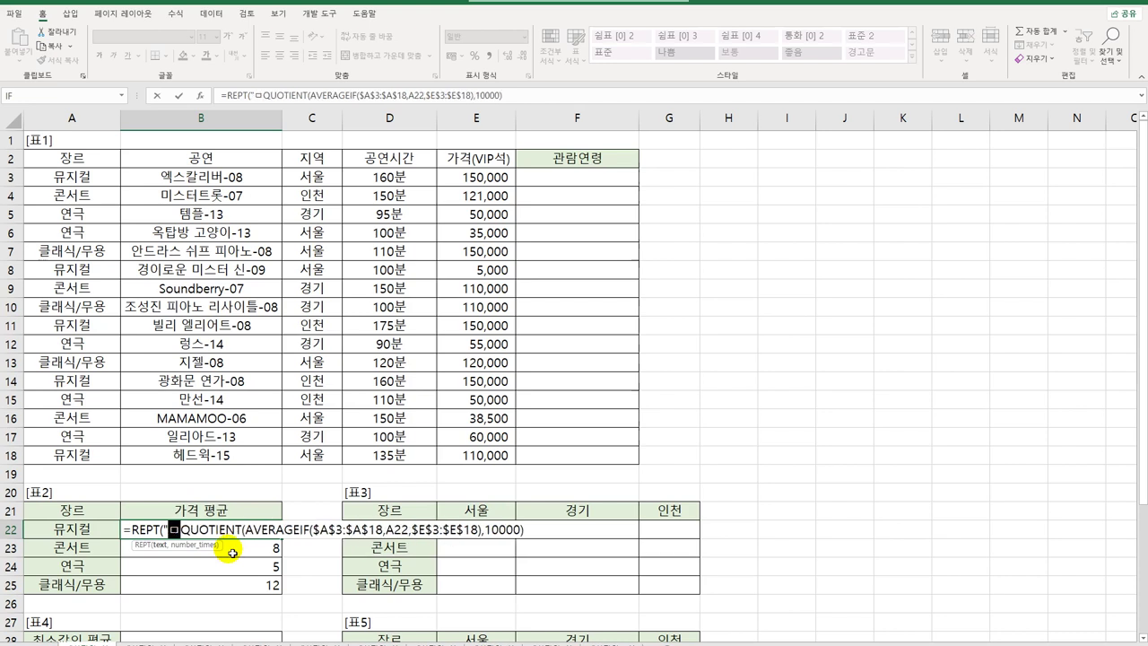
key("Hangul_Hanja")
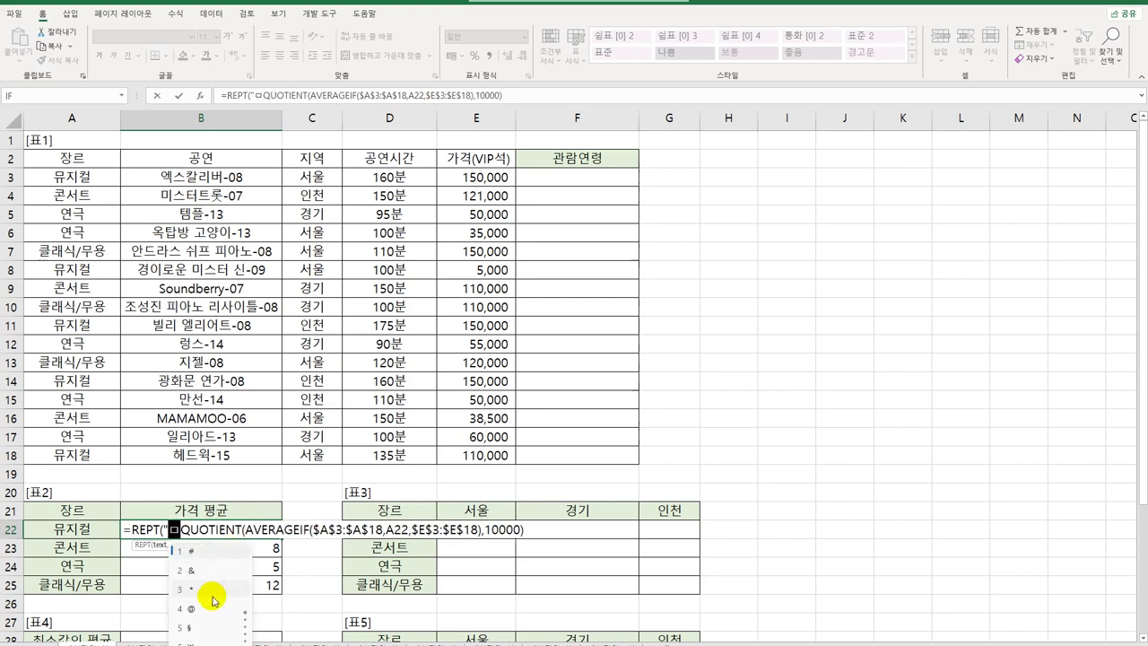
key("7")
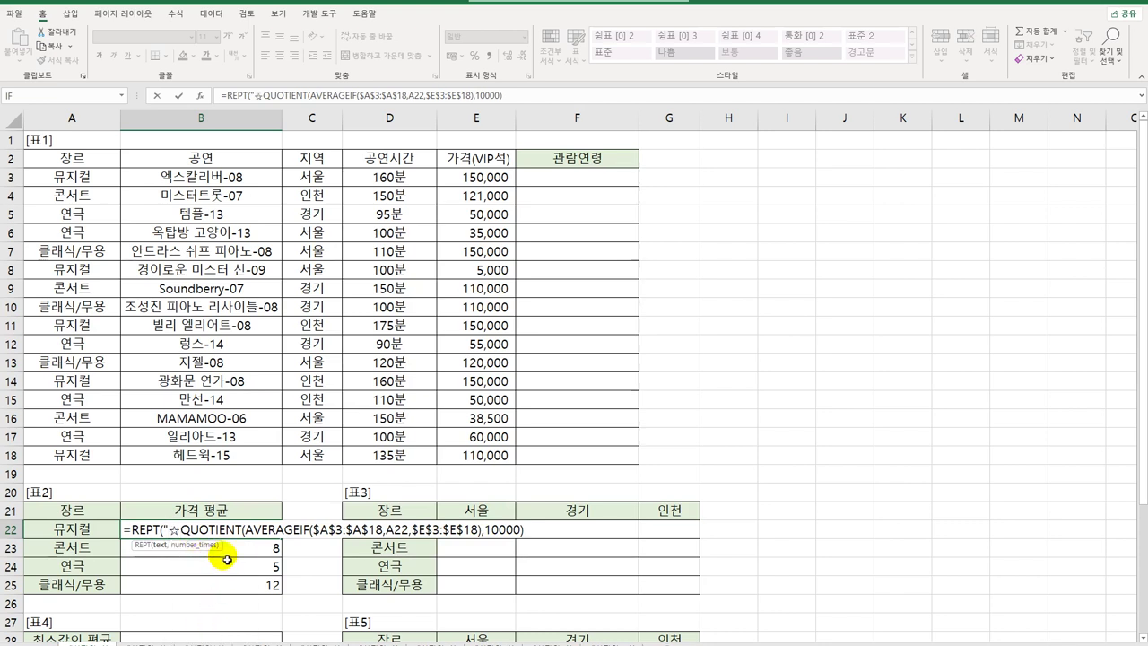
type("\"")
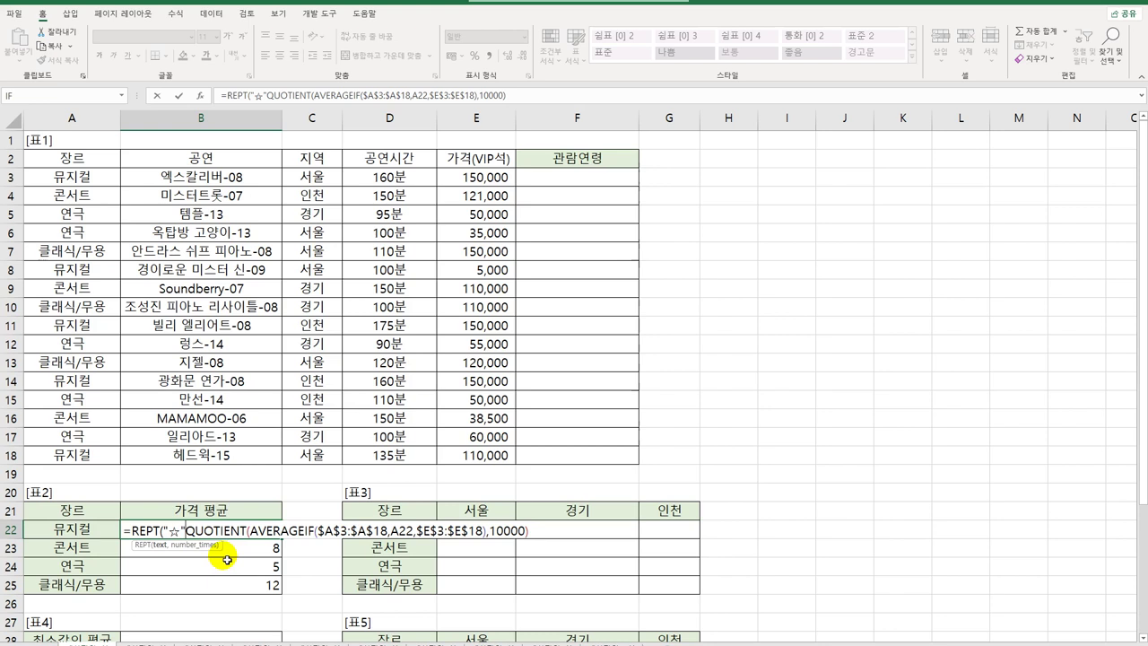
type(",")
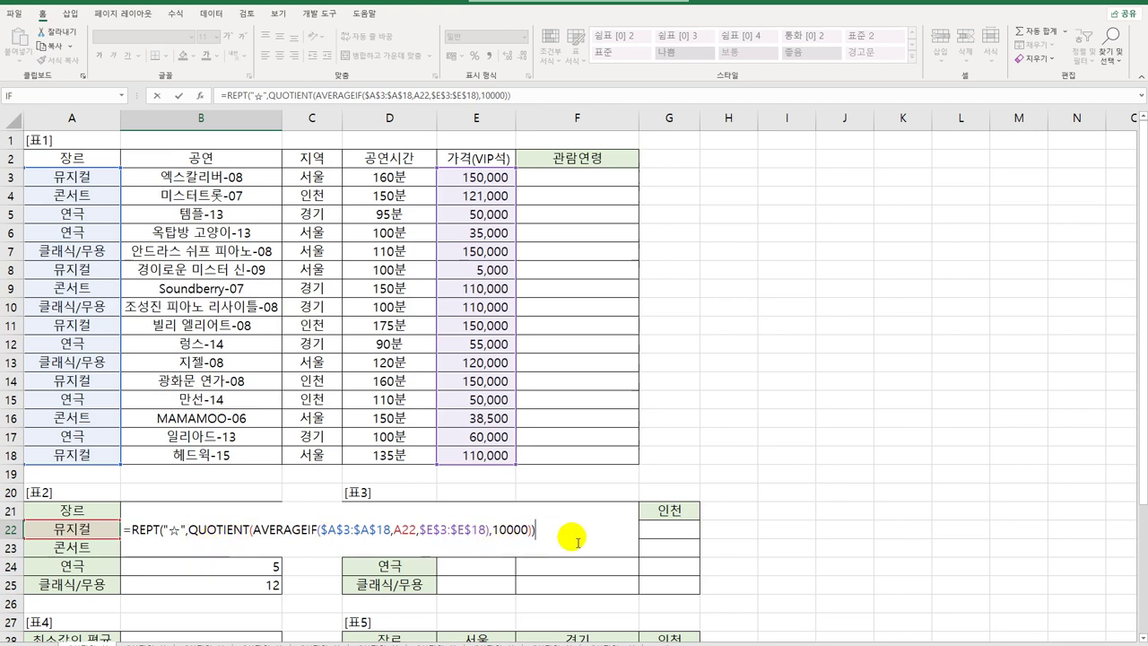
key("Return")
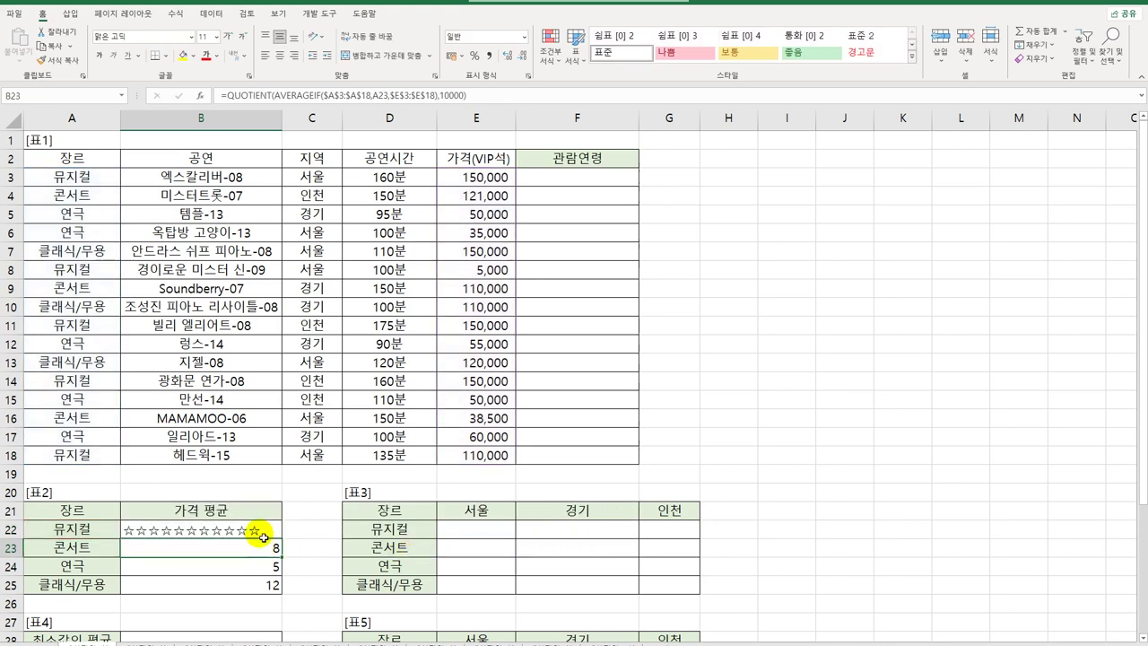
Fill the REPT formula in B22 down to B25 for the remaining genres
left_click(262, 532)
left_click_drag(283, 539, 278, 588)
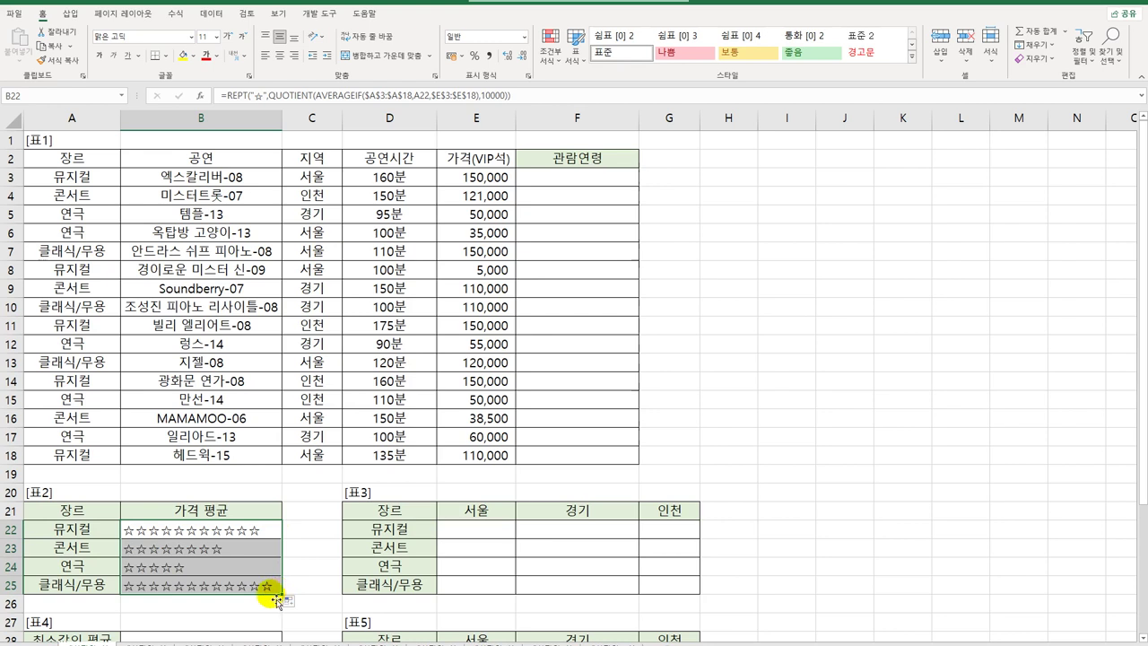
left_click(274, 588)
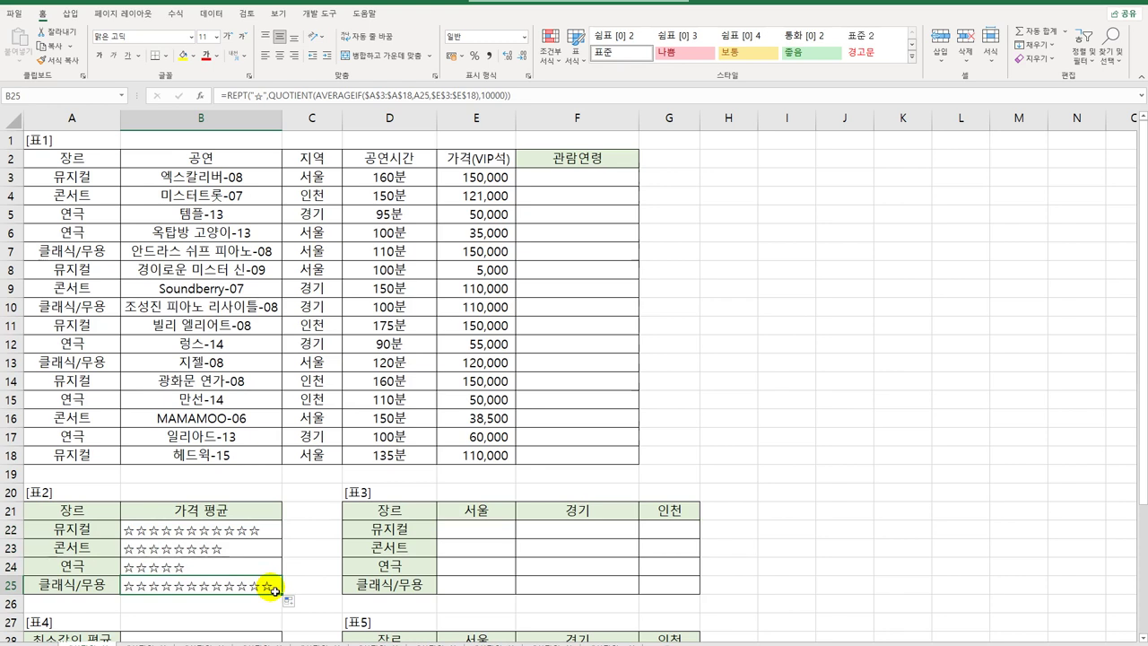
Begin a COUNT formula with a nested IF in E22 of table 3, opening a parenthesis for the first condition
left_click(83, 163)
left_click(305, 159)
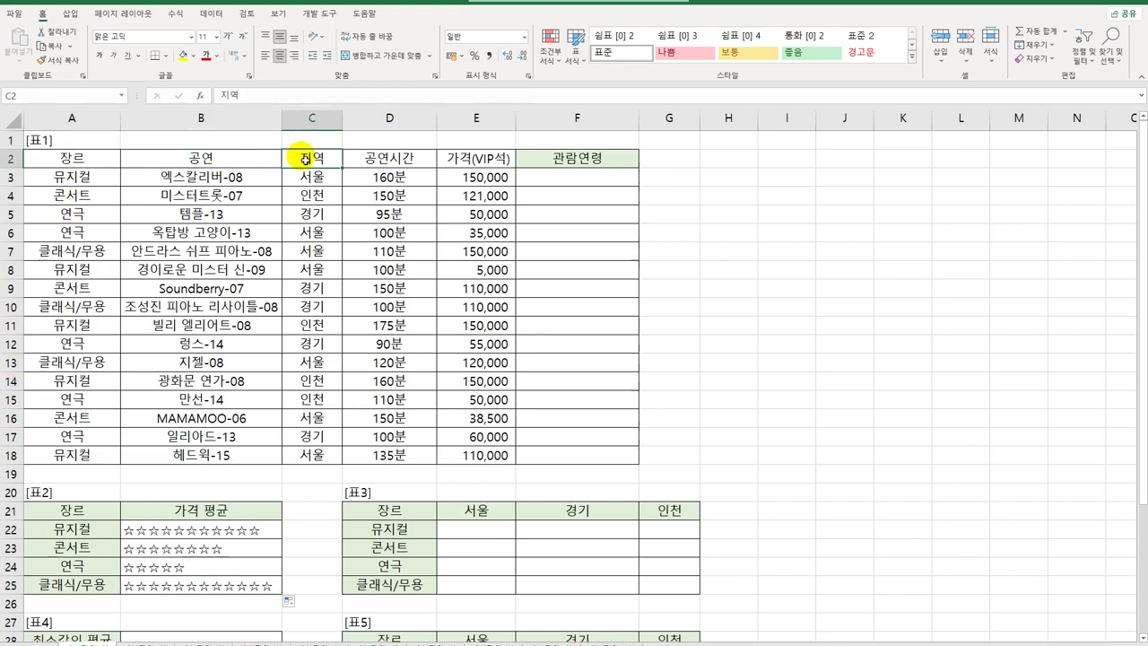
left_click(491, 536)
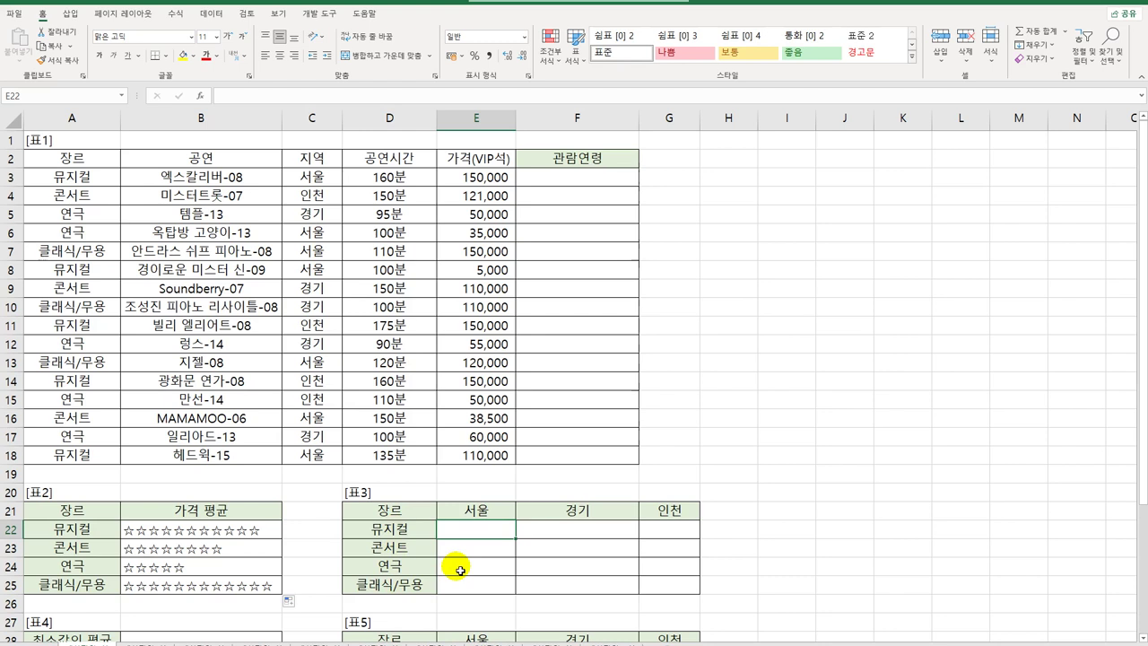
type("=")
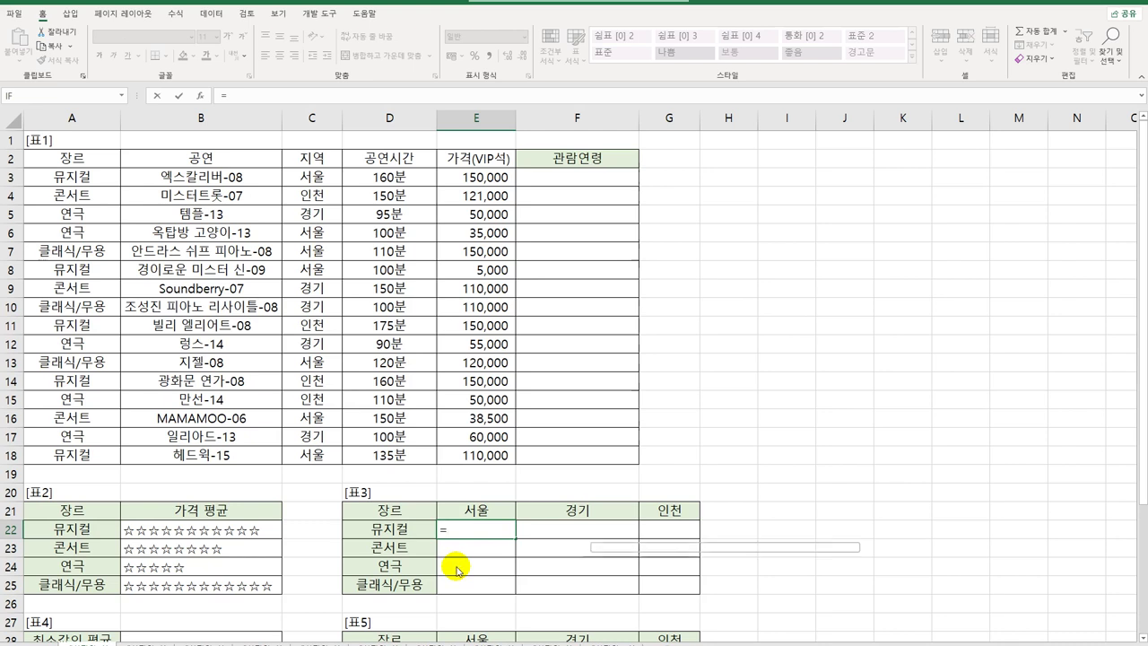
type("COUNT(")
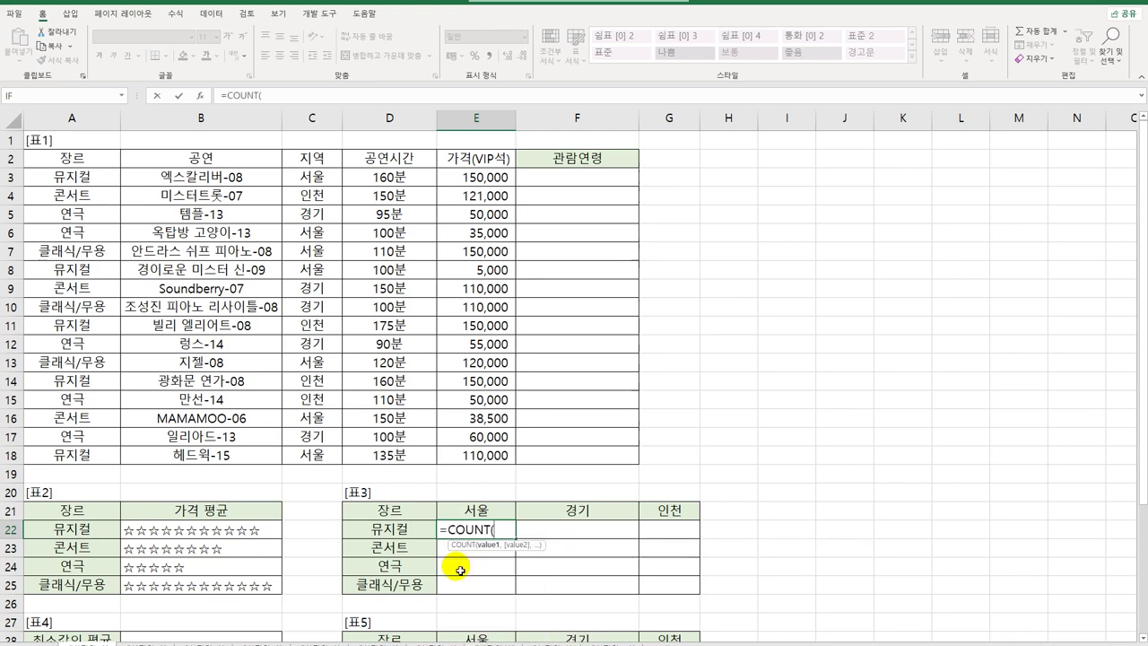
type("IF(")
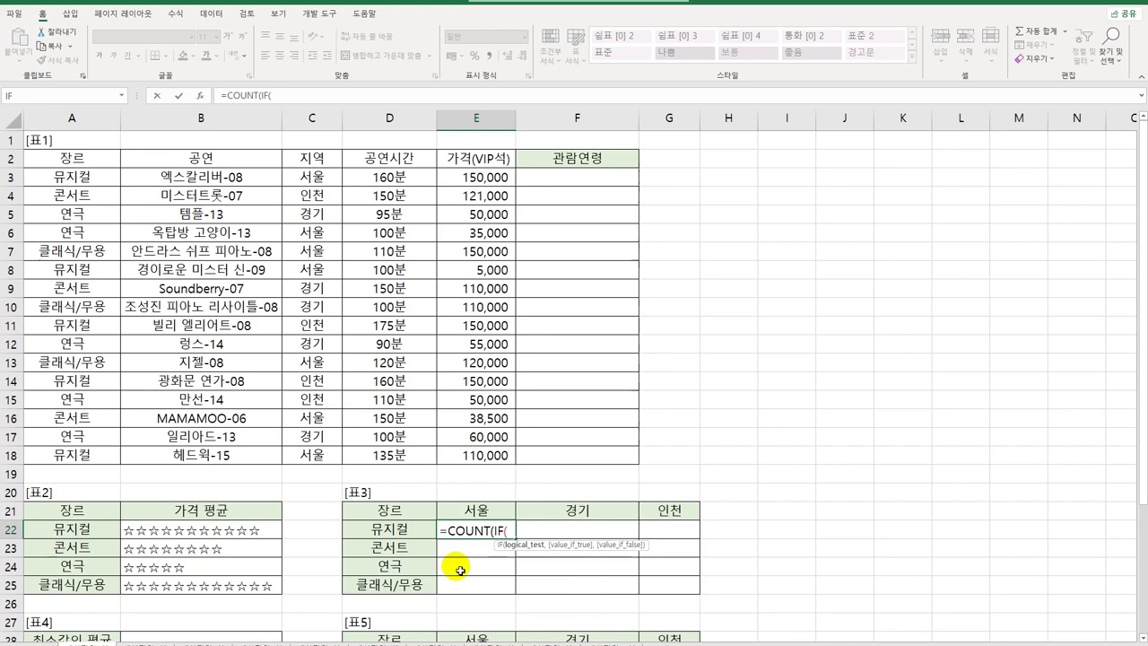
type("(")
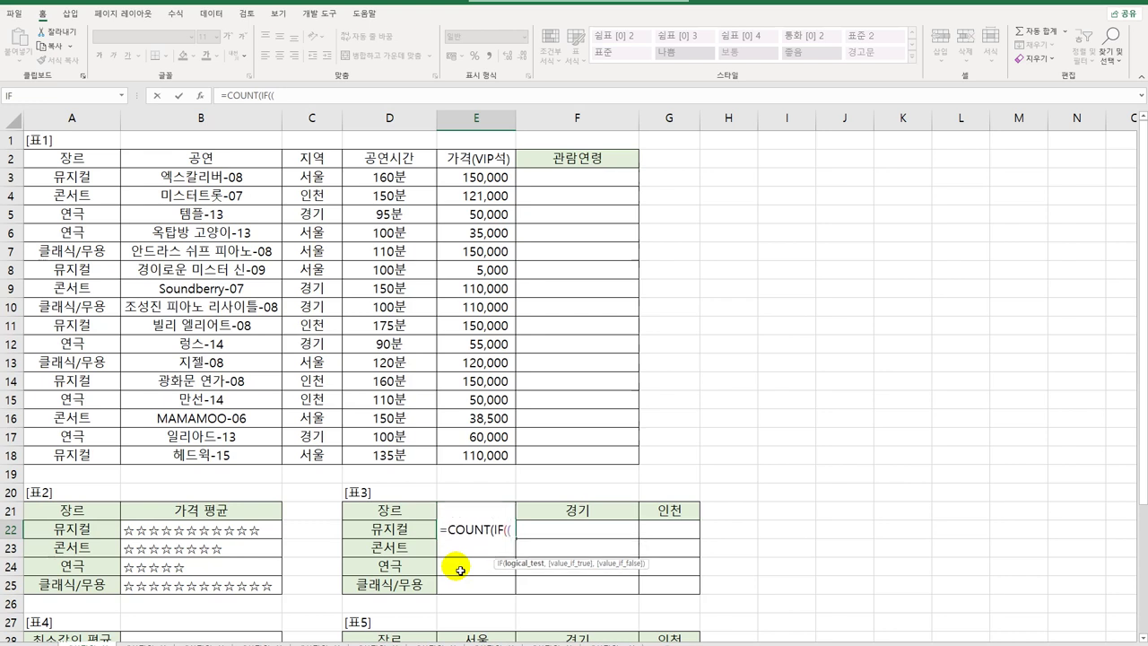
Add the genre condition ($A$3:$A$18=$D22) to the IF test in E22
left_click_drag(72, 175, 63, 453)
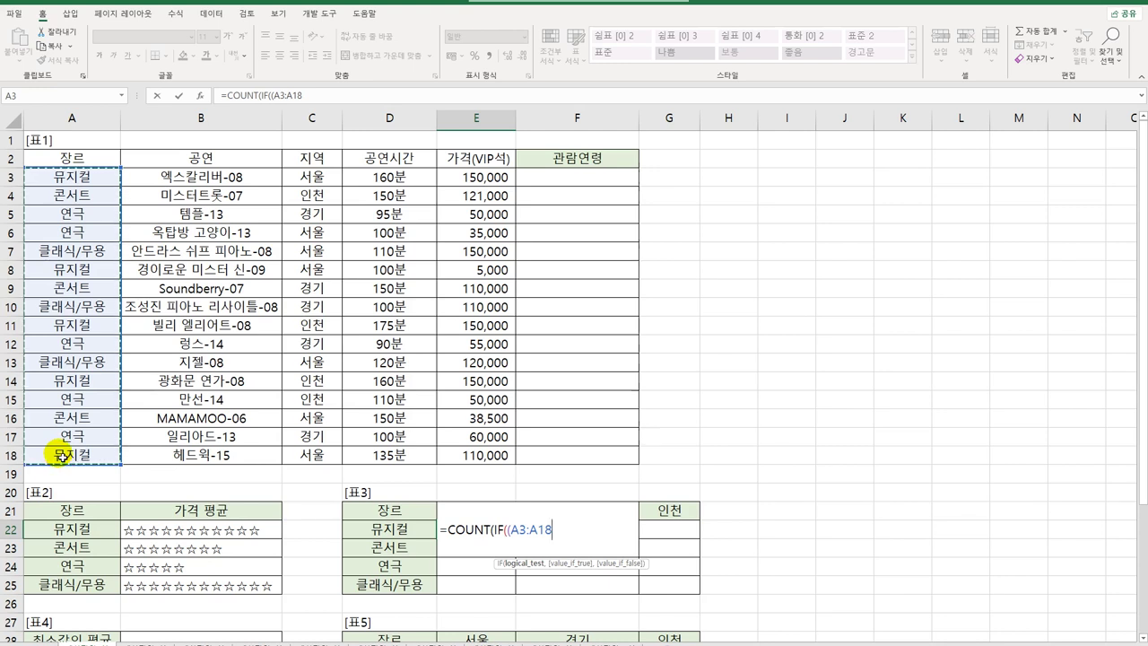
key("F4")
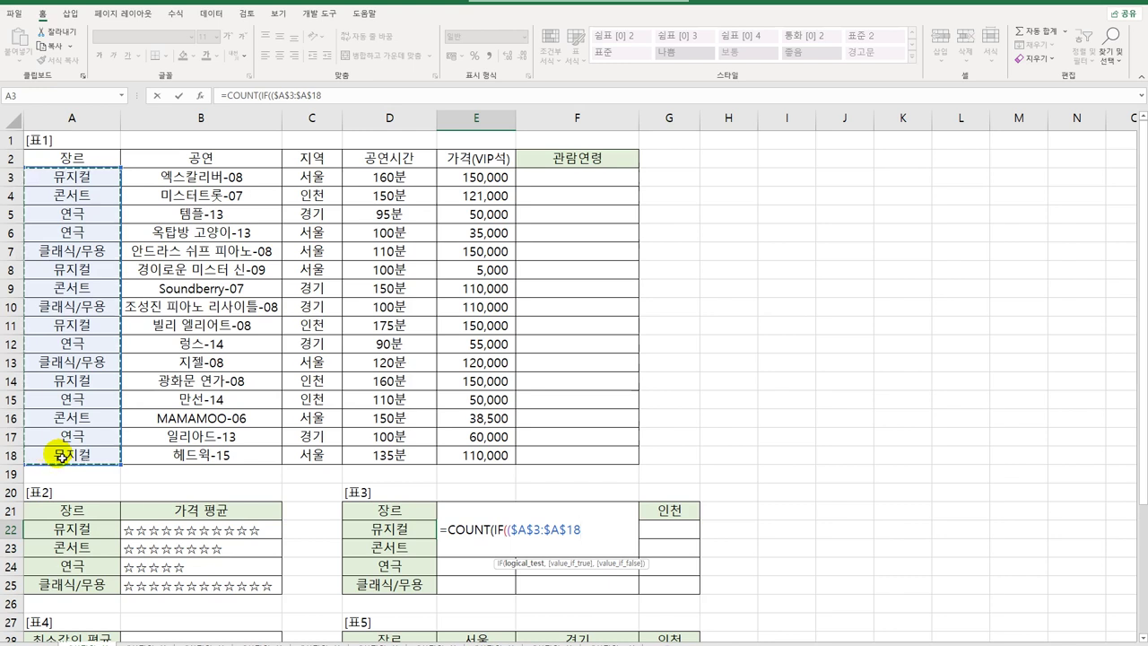
type("=")
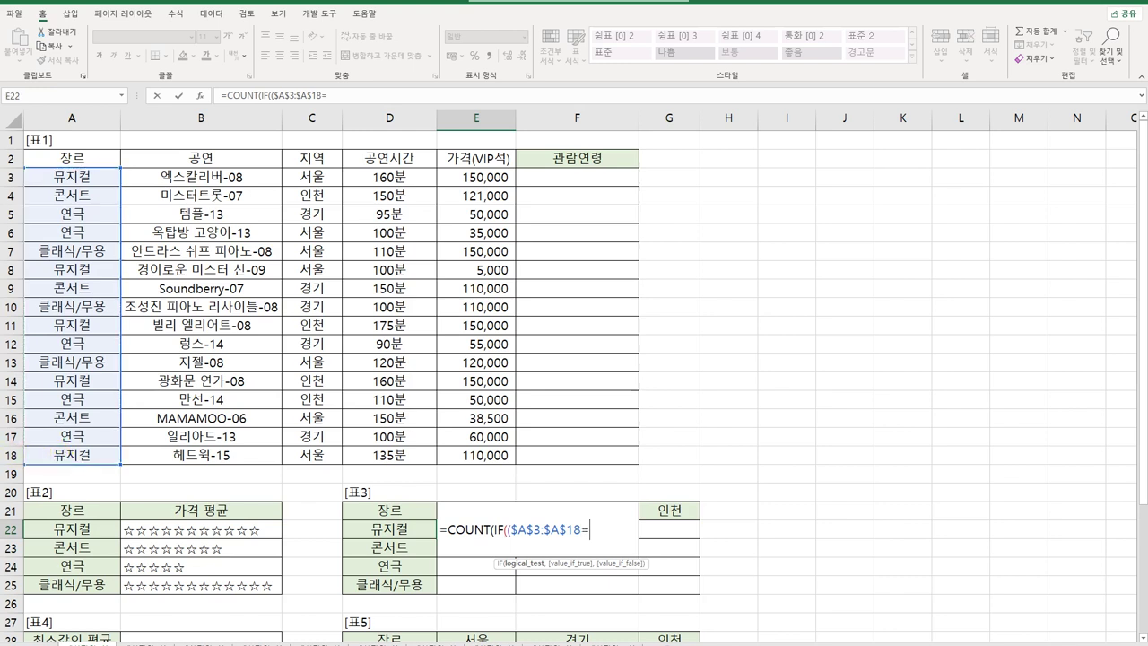
left_click(389, 534)
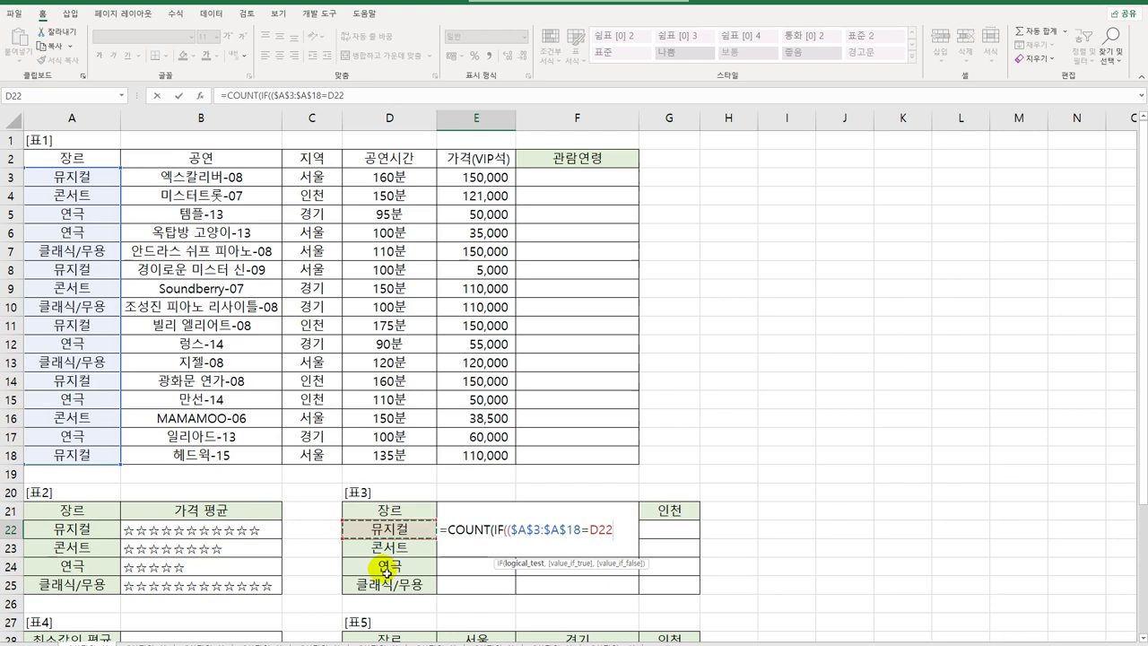
key("F4")
key("F4")
key("F4")
type(")")
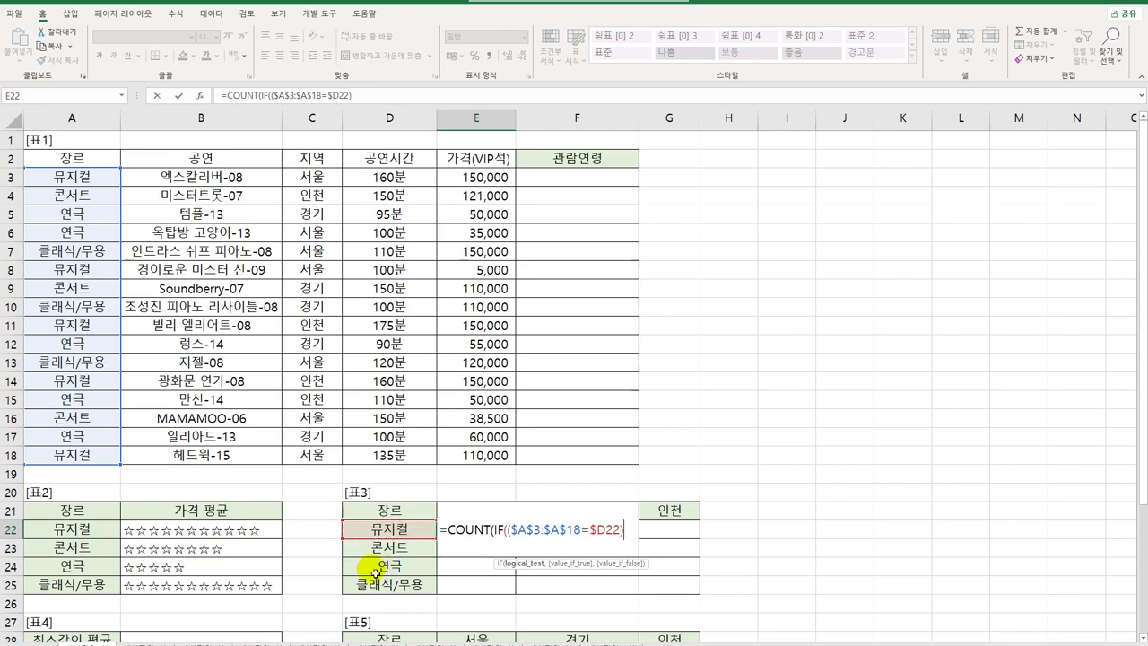
Multiply the genre condition in E22 by the region condition ($C$3:$C$18=E$21)
type("*(")
left_click_drag(307, 177, 314, 457)
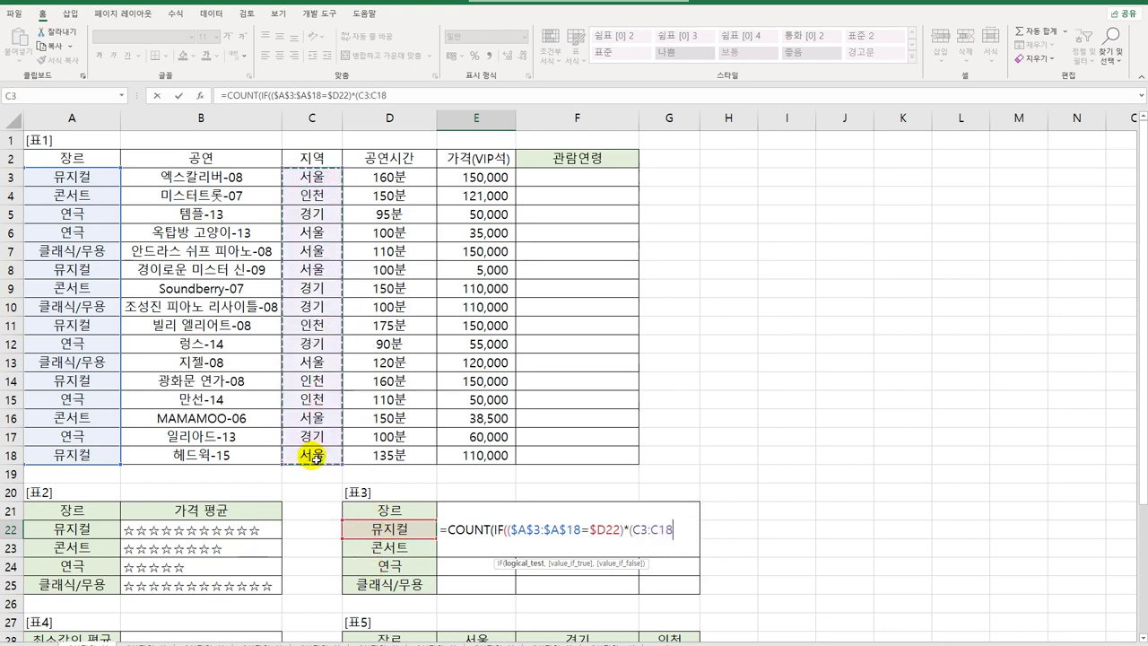
key("F4")
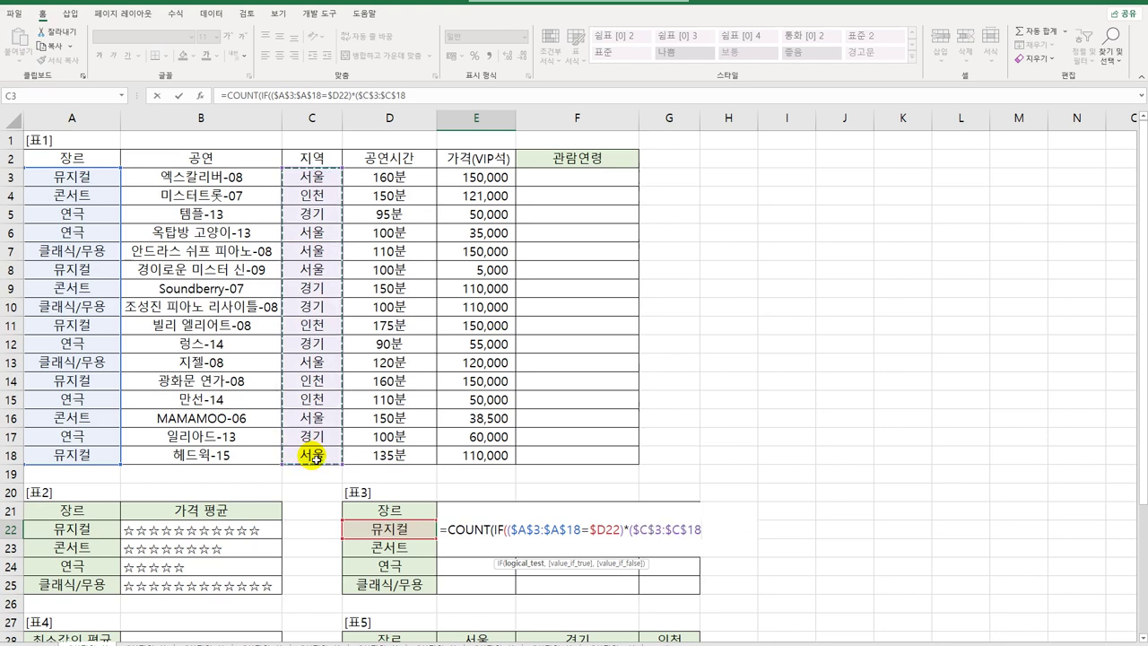
type("=")
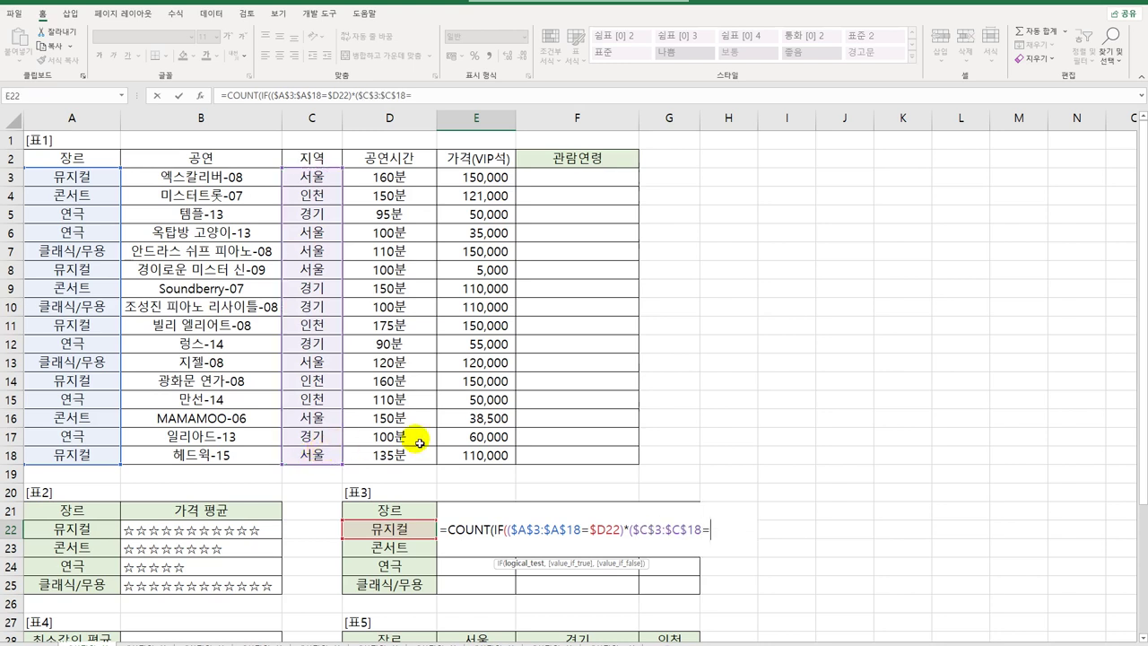
left_click(457, 500)
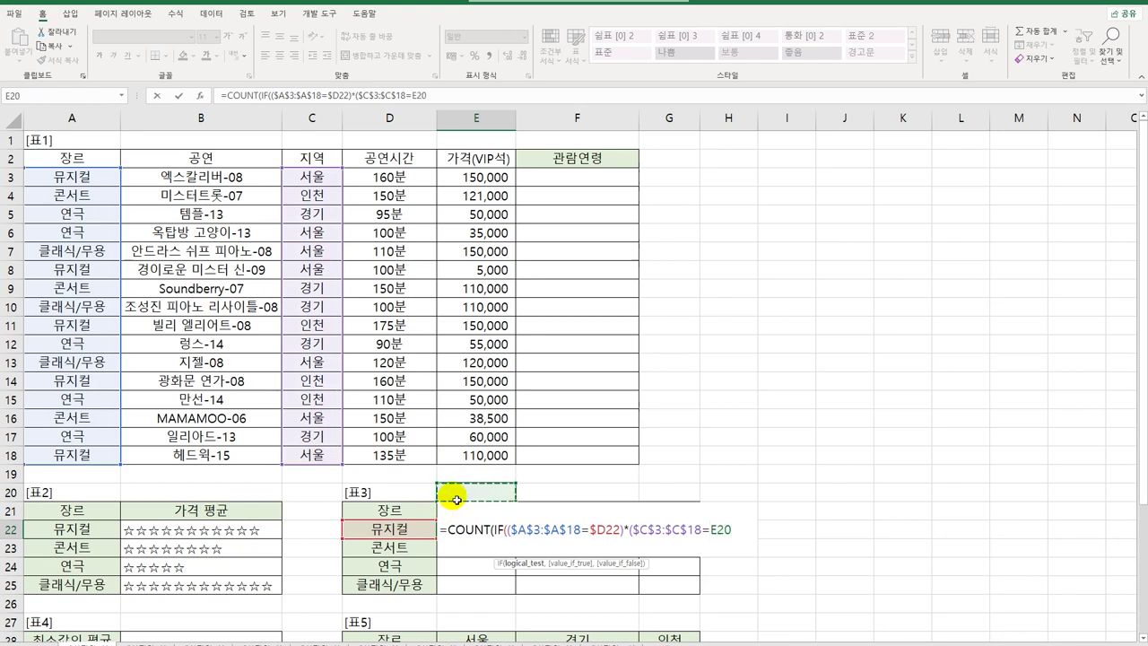
key("Down")
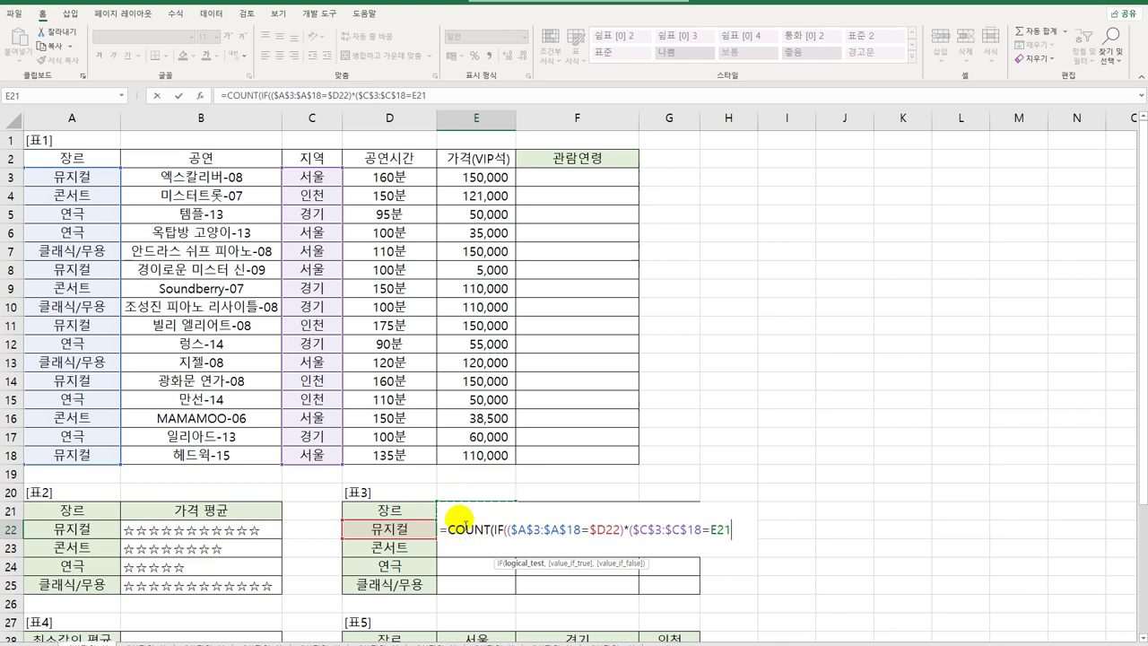
key("F4")
key("F4")
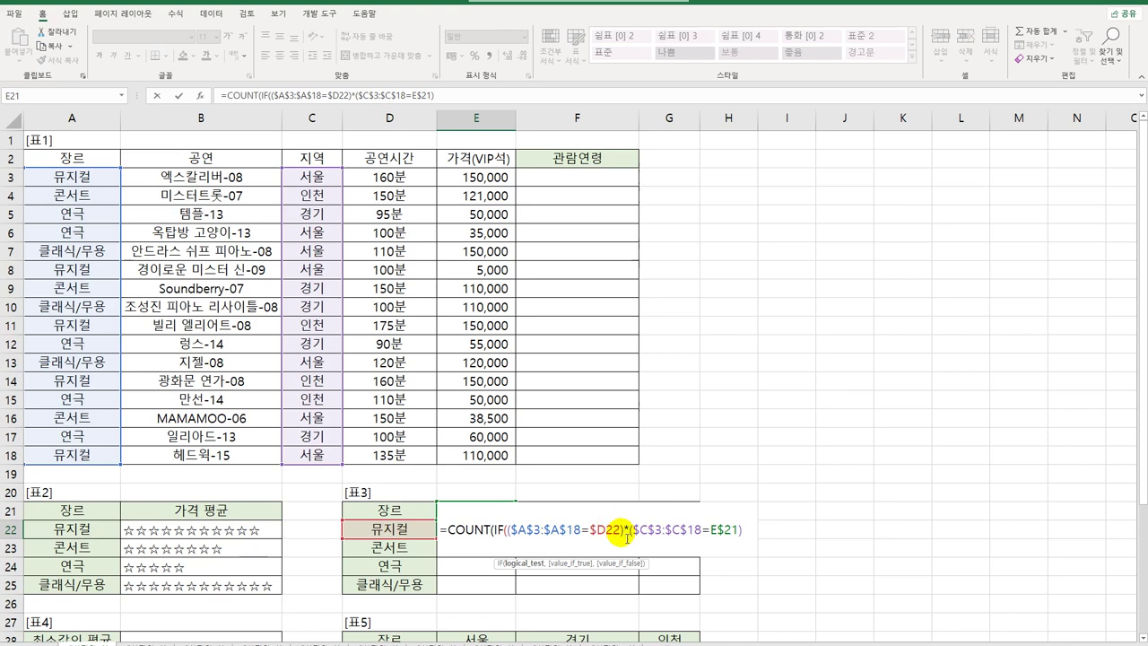
Complete E22 as an array formula with 1 as the IF true value, and fill it across and down through G25
type(",")
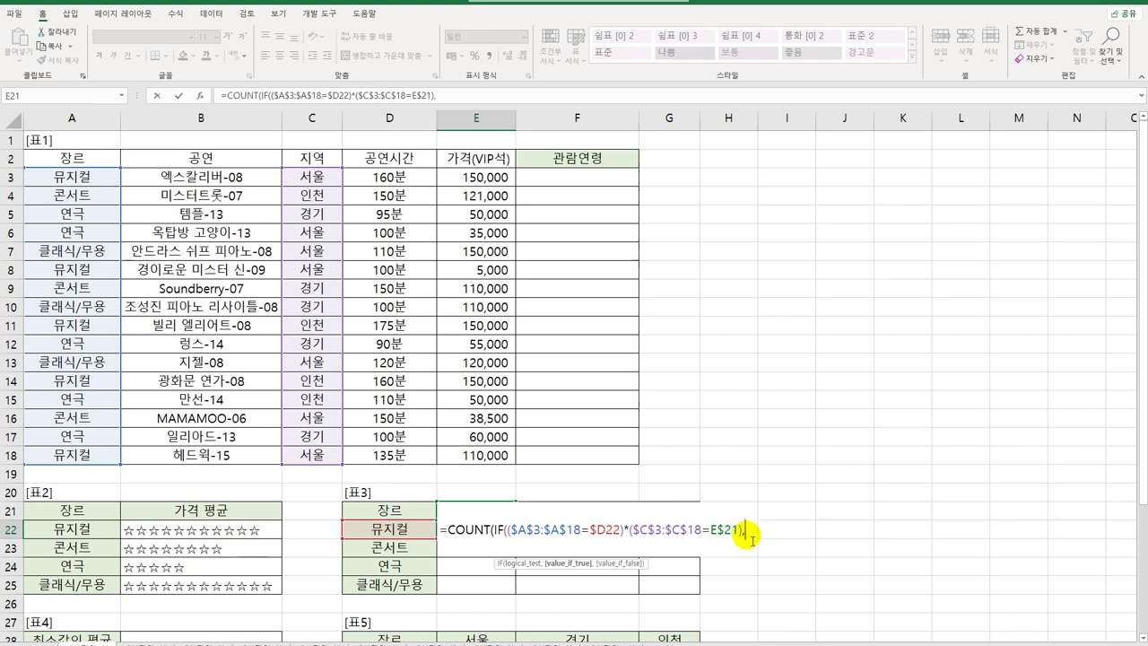
type("1")
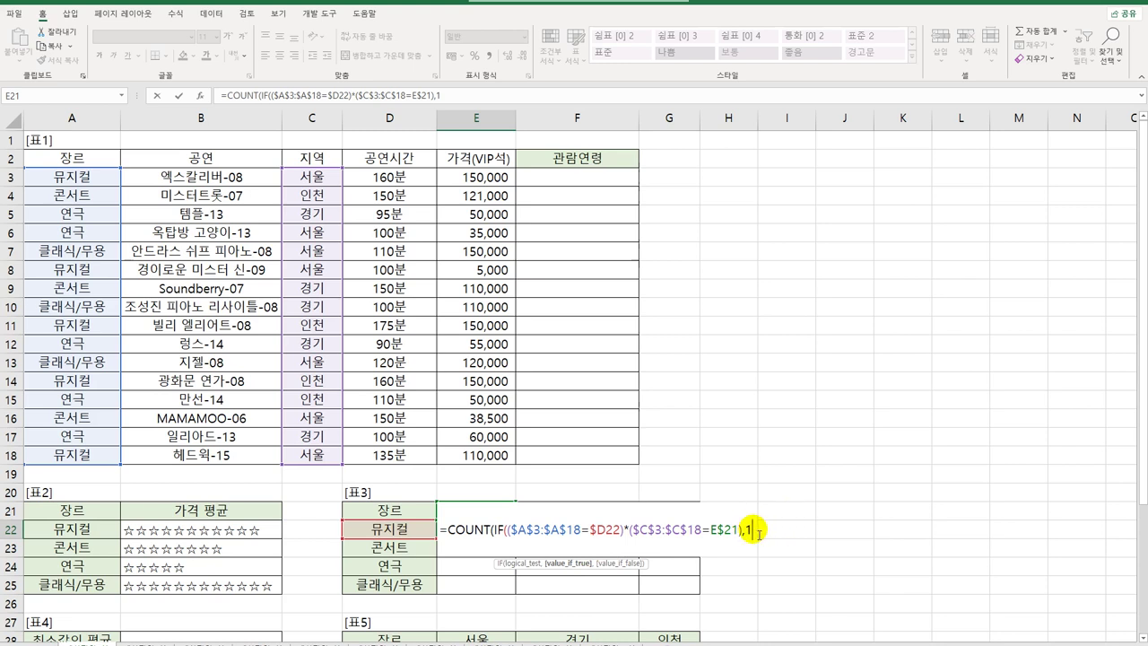
type(")")
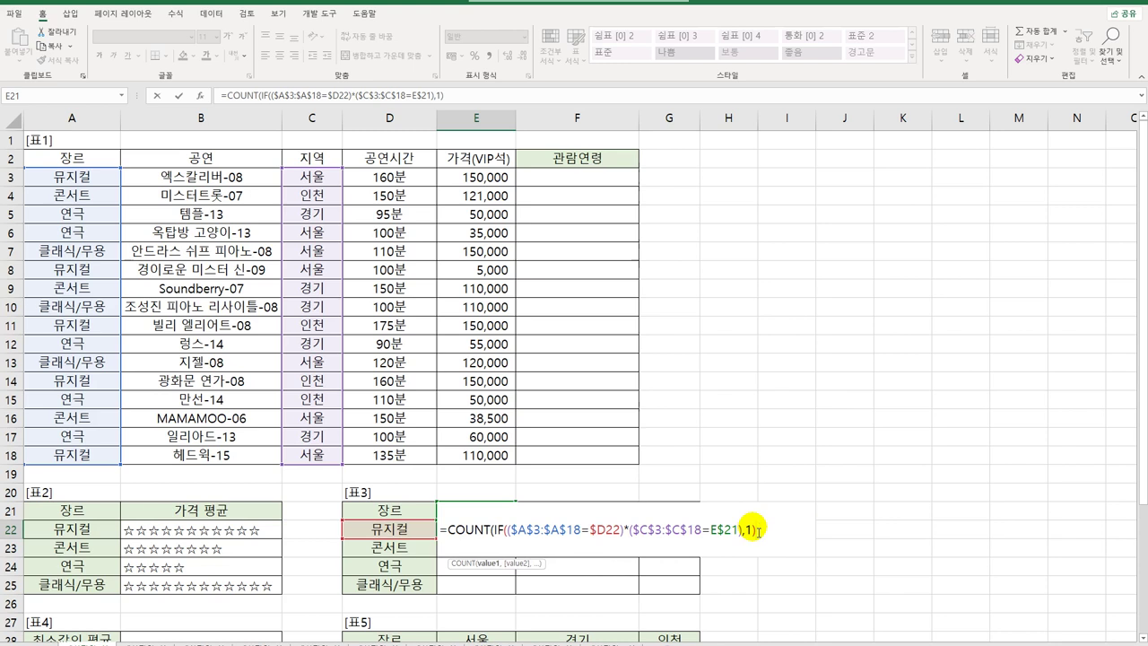
type(")")
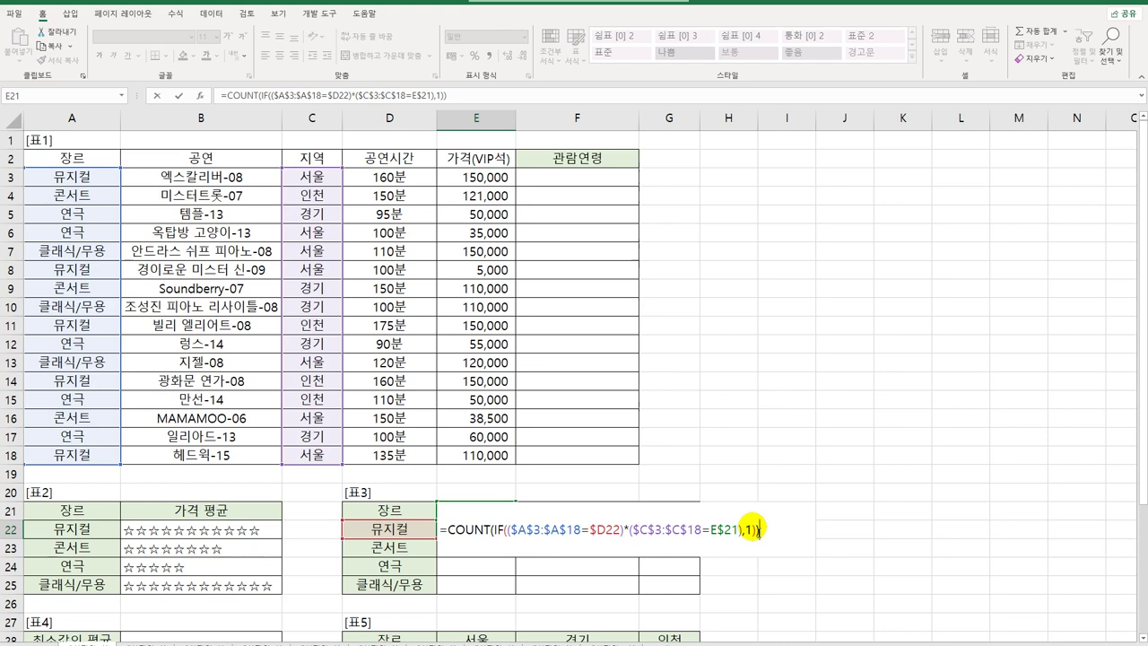
key("ctrl+shift+Return")
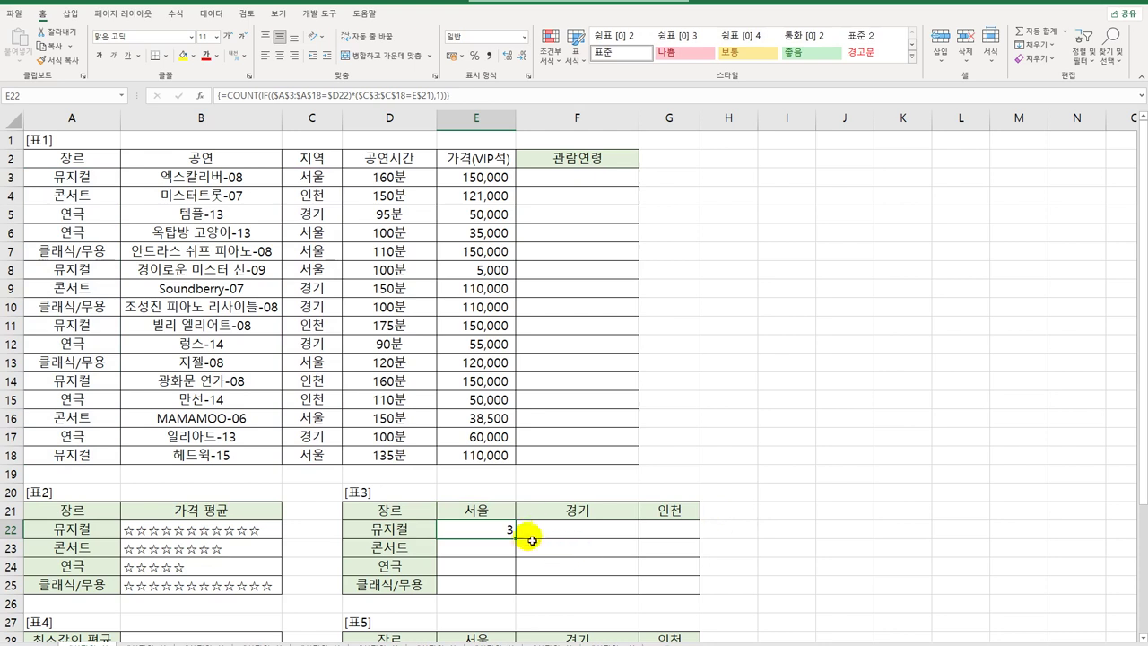
left_click_drag(521, 541, 682, 600)
left_click(681, 593)
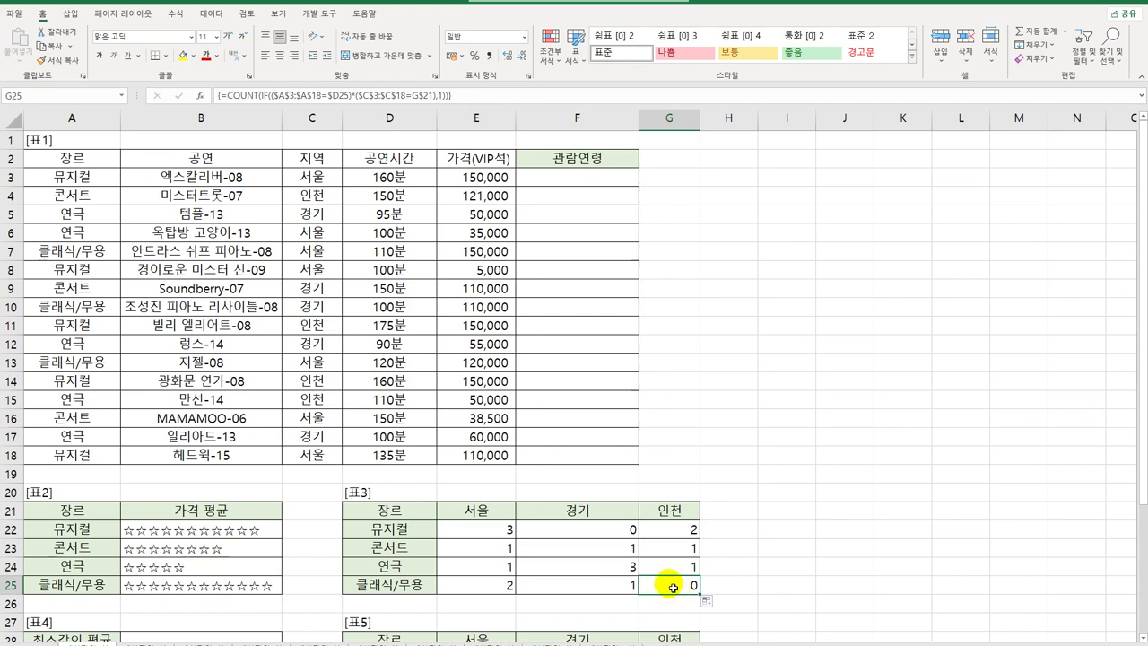
Copy the 장르 header and 뮤지컬 from A2:A3 of table 1 into the criteria range at A31:A32
left_click(97, 160)
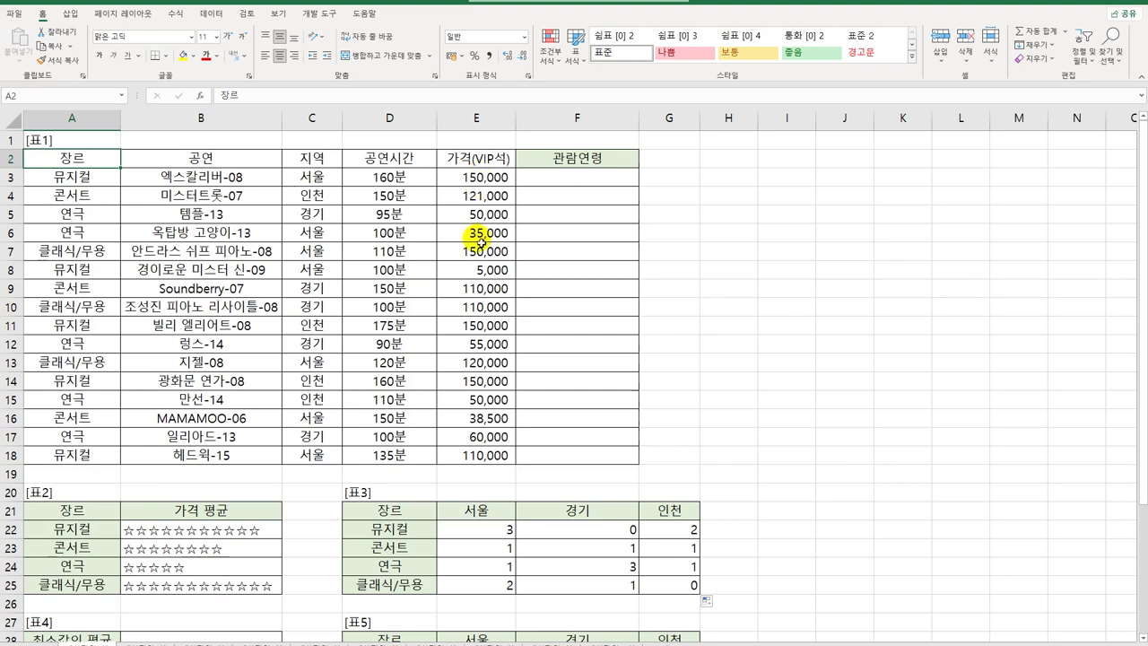
scroll(366, 487, "down", 2)
scroll(275, 443, "up", 2)
scroll(213, 559, "down", 3)
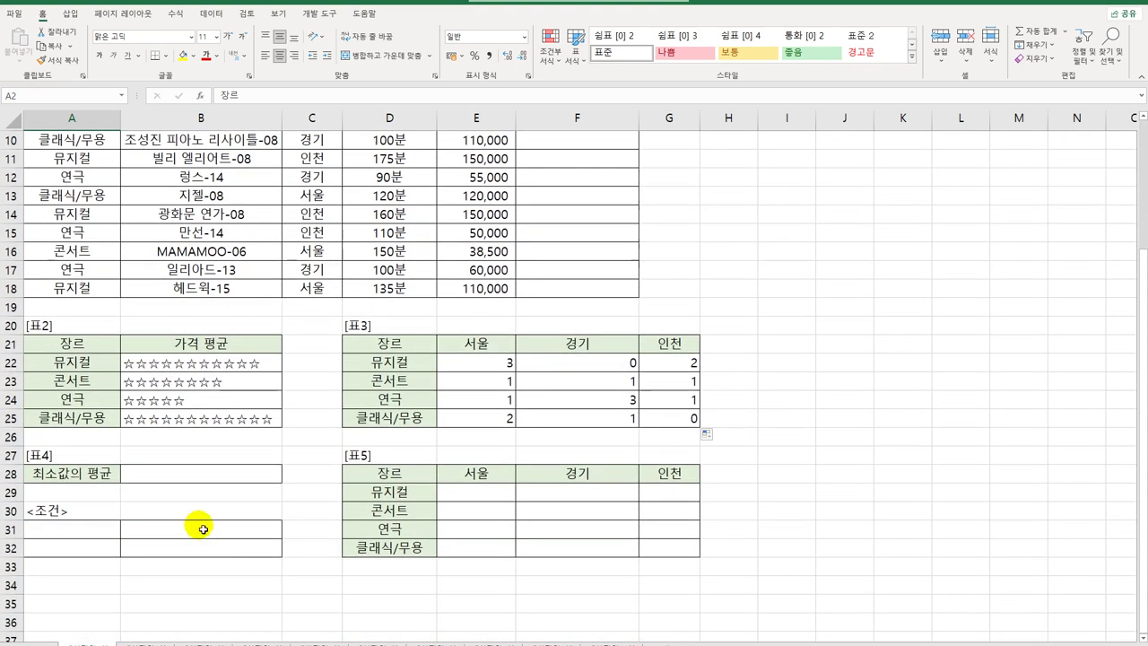
left_click(194, 477)
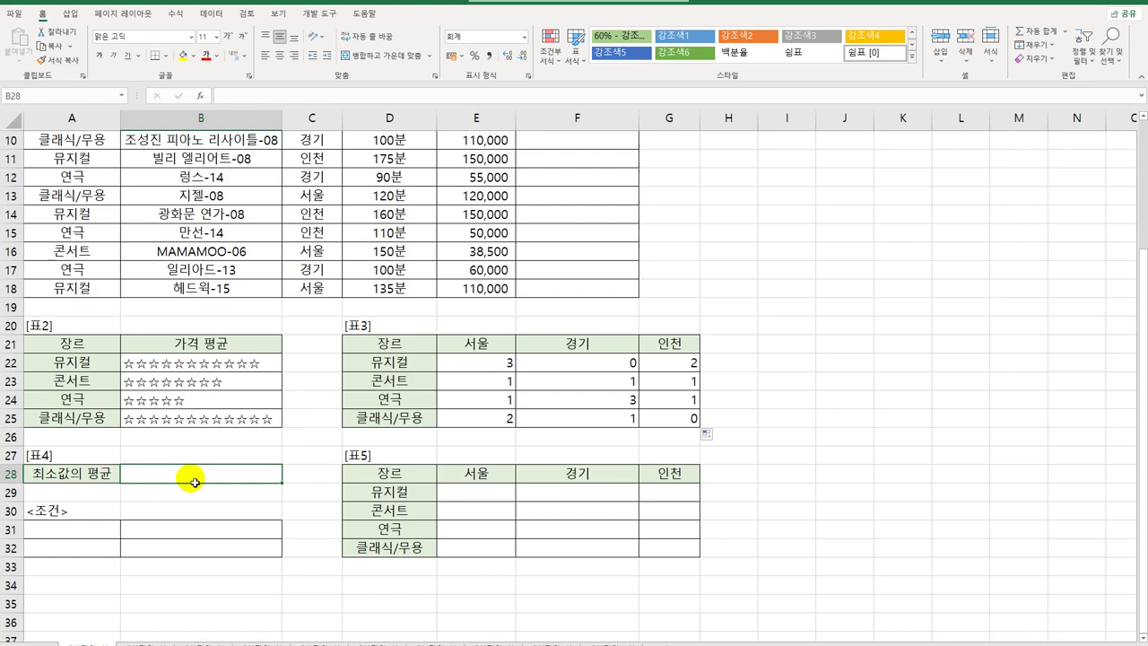
scroll(192, 477, "up", 3)
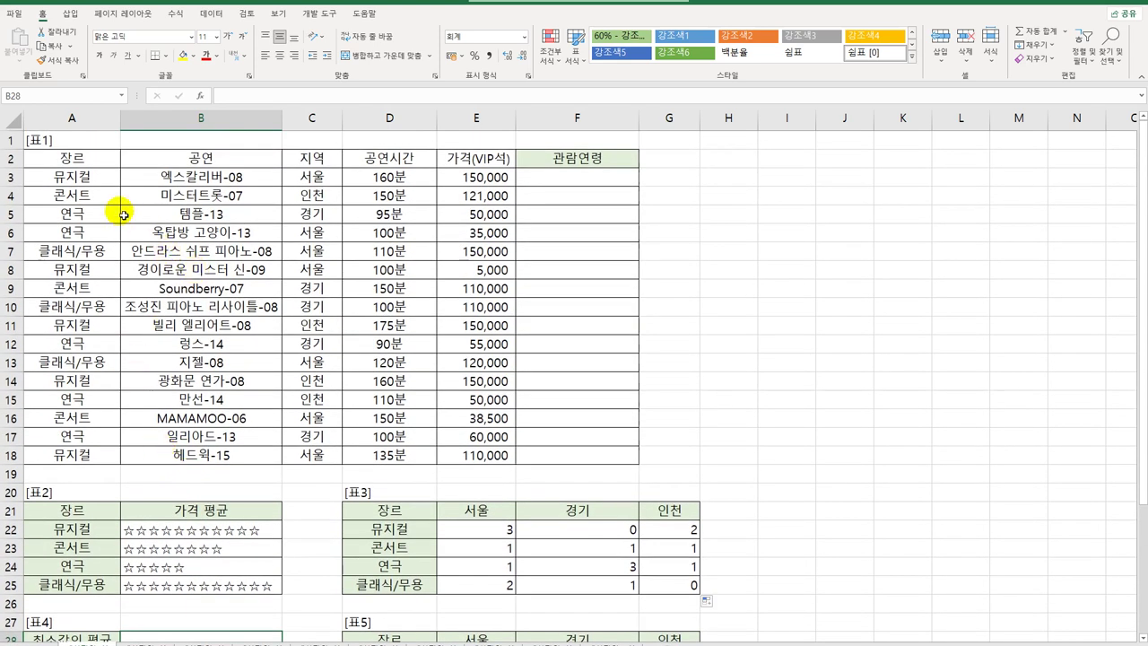
left_click(99, 167)
left_click_drag(98, 168, 99, 176)
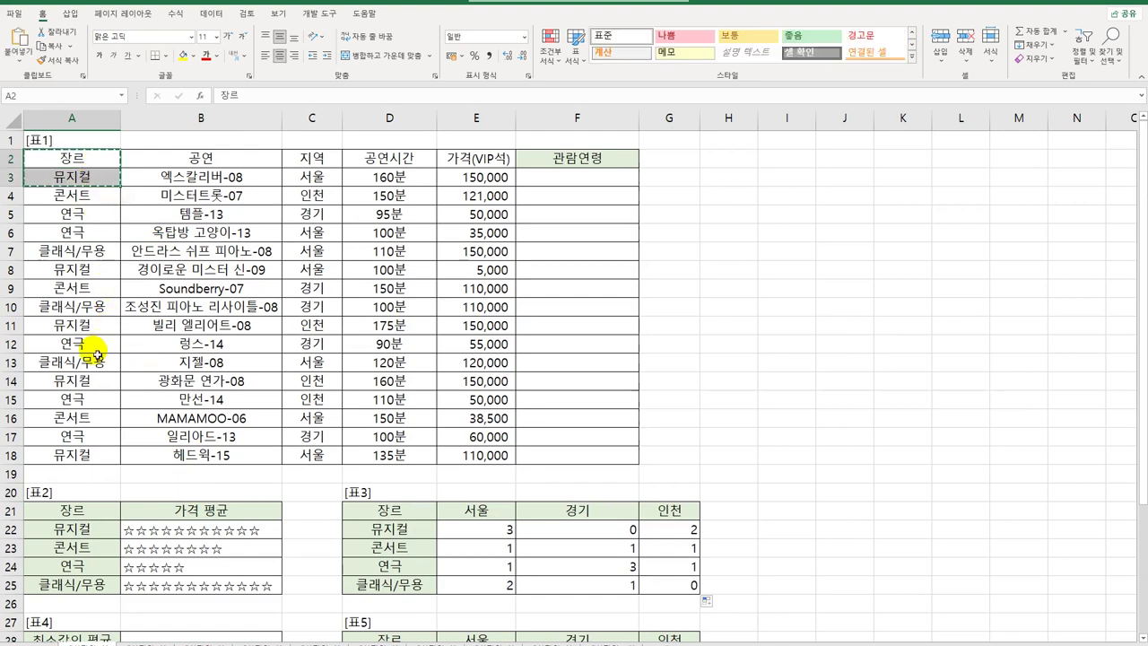
scroll(97, 354, "down", 3)
left_click(76, 530)
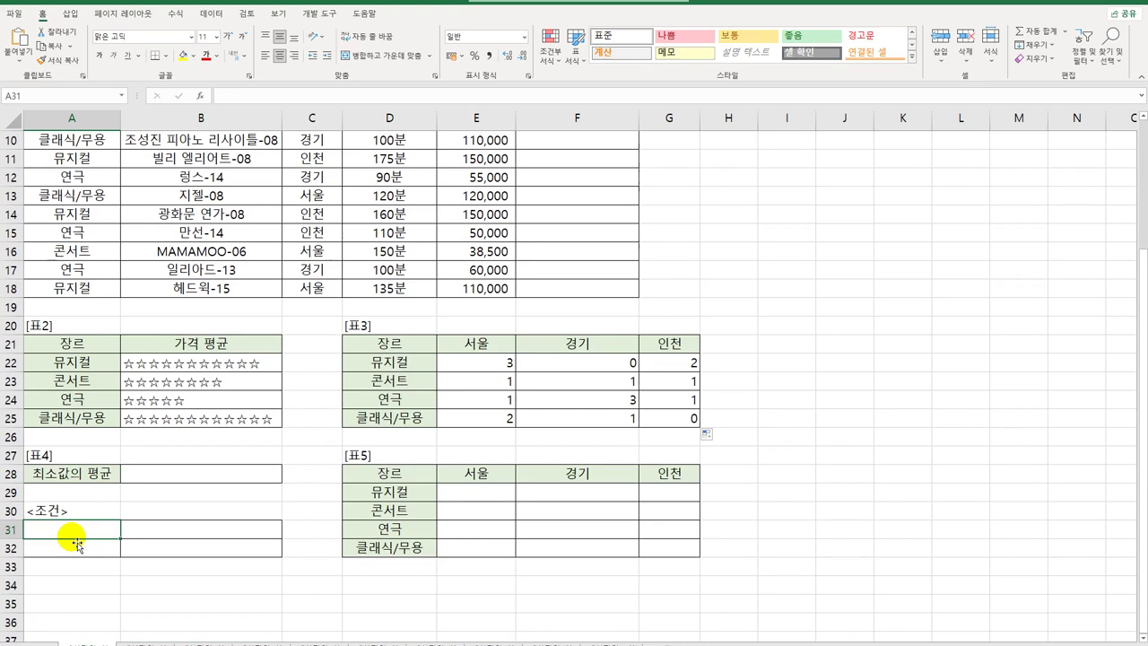
key("ctrl+v")
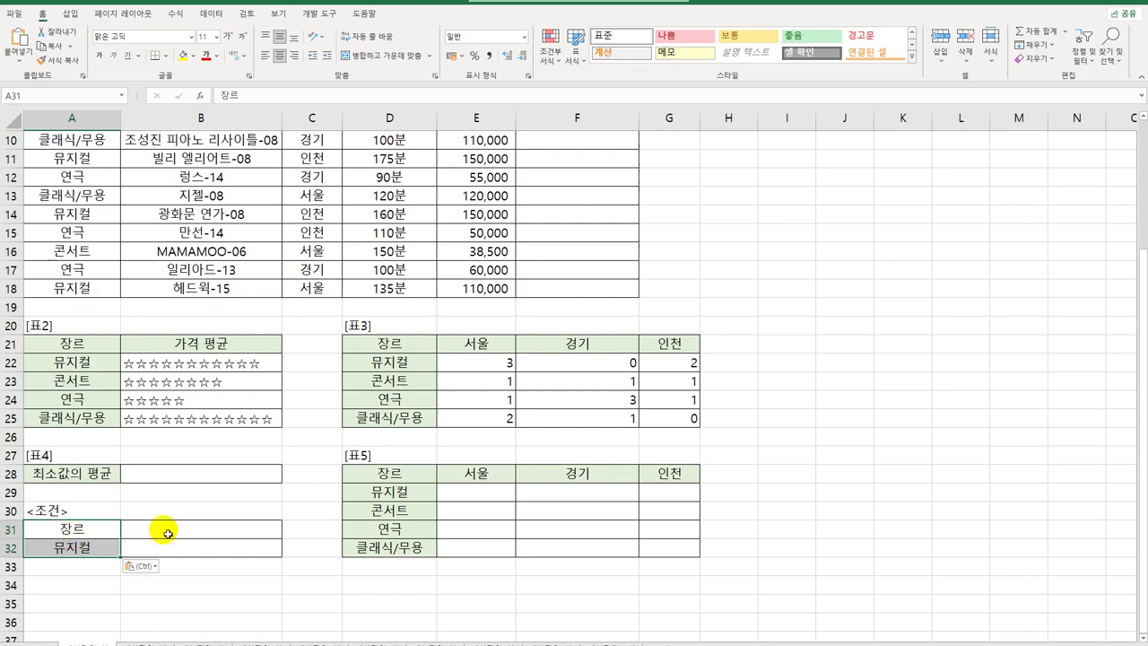
Copy the 장르 header in A2 and 클래식/무용 in A7 of table 1 into the criteria range at B31:B32
scroll(205, 525, "up", 3)
left_click(77, 156)
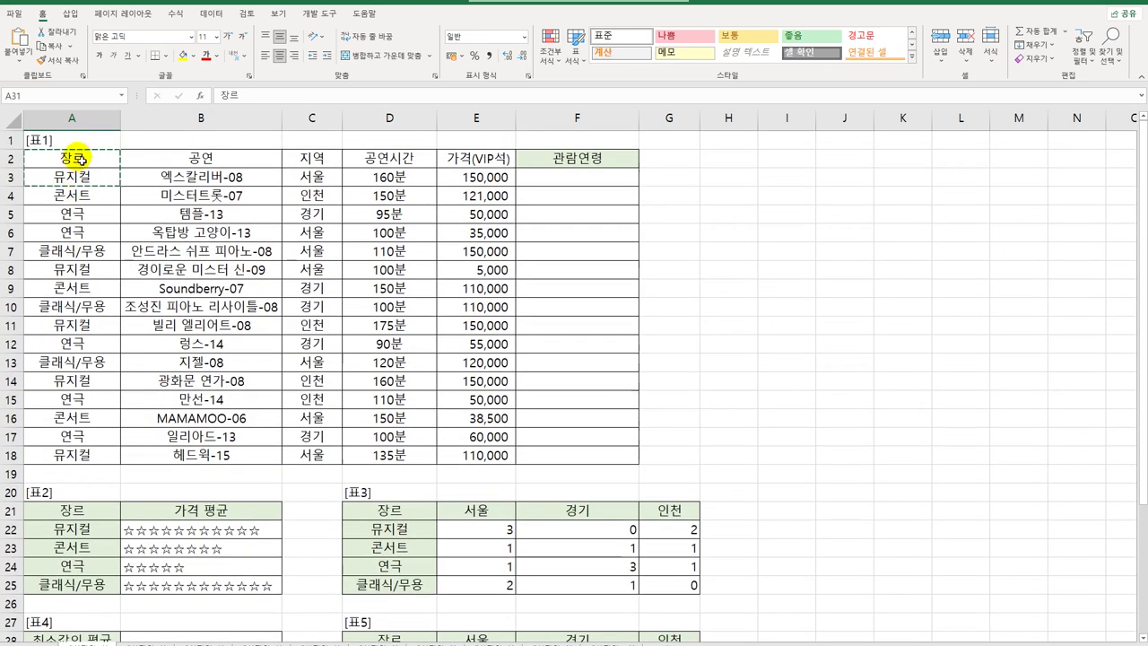
left_click(95, 257)
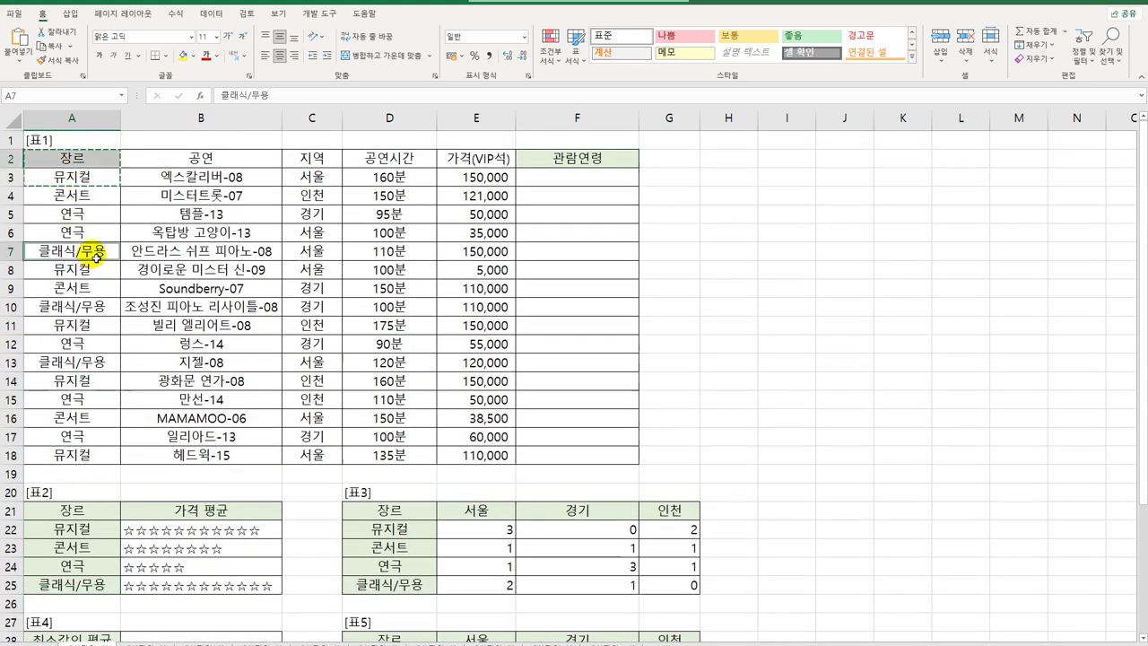
scroll(161, 340, "down", 3)
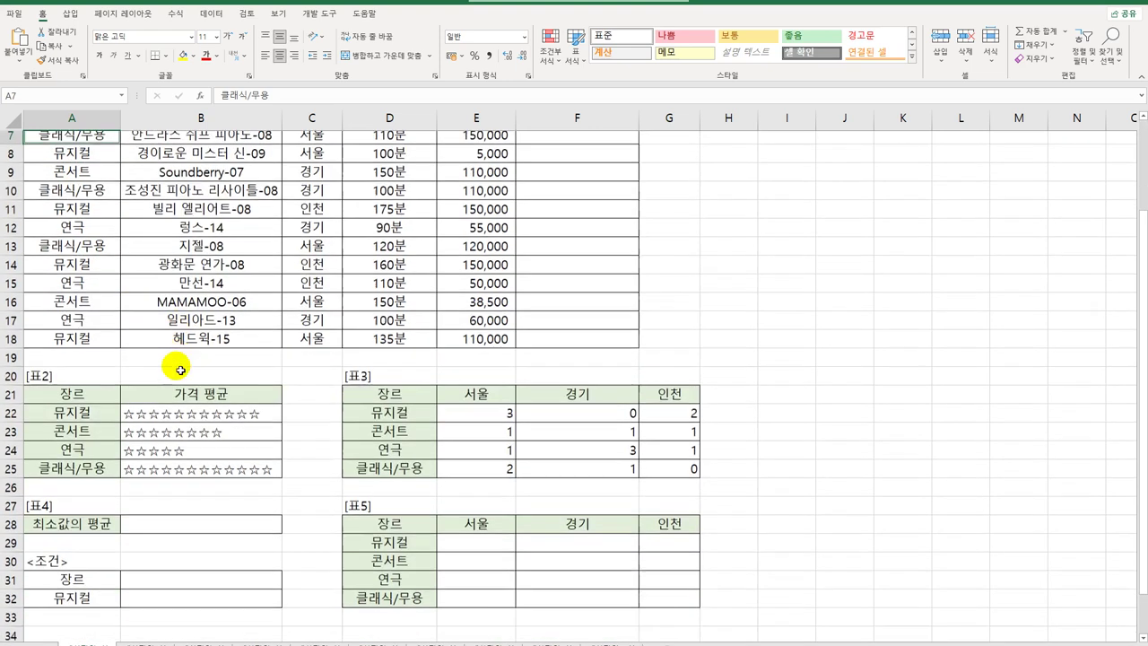
left_click(225, 536)
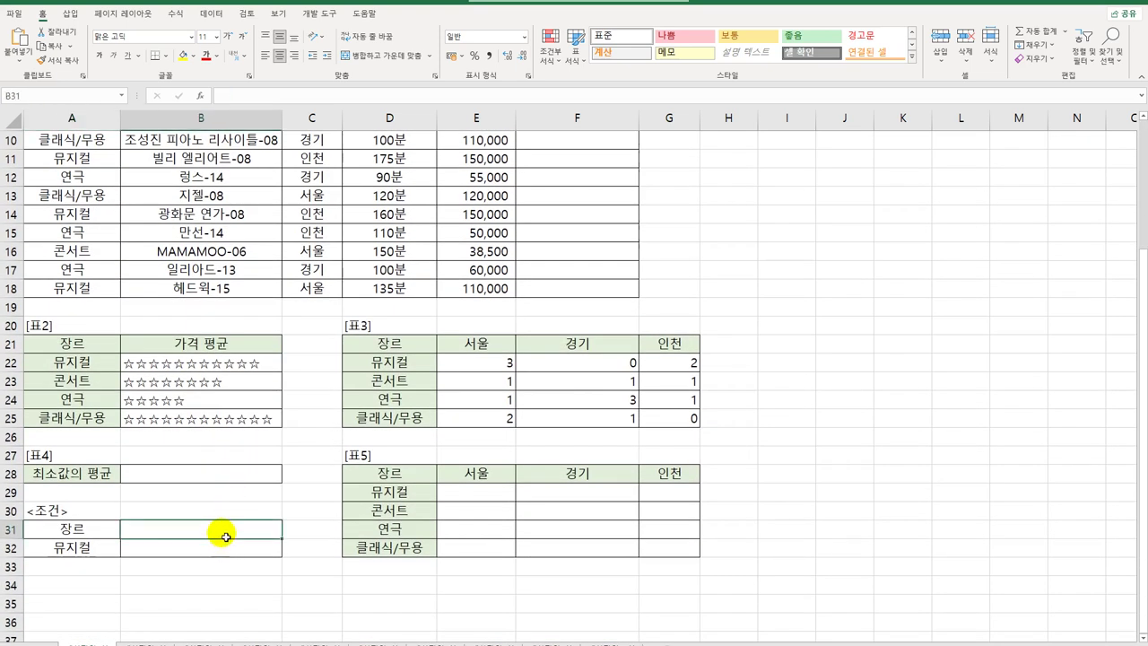
key("ctrl+v")
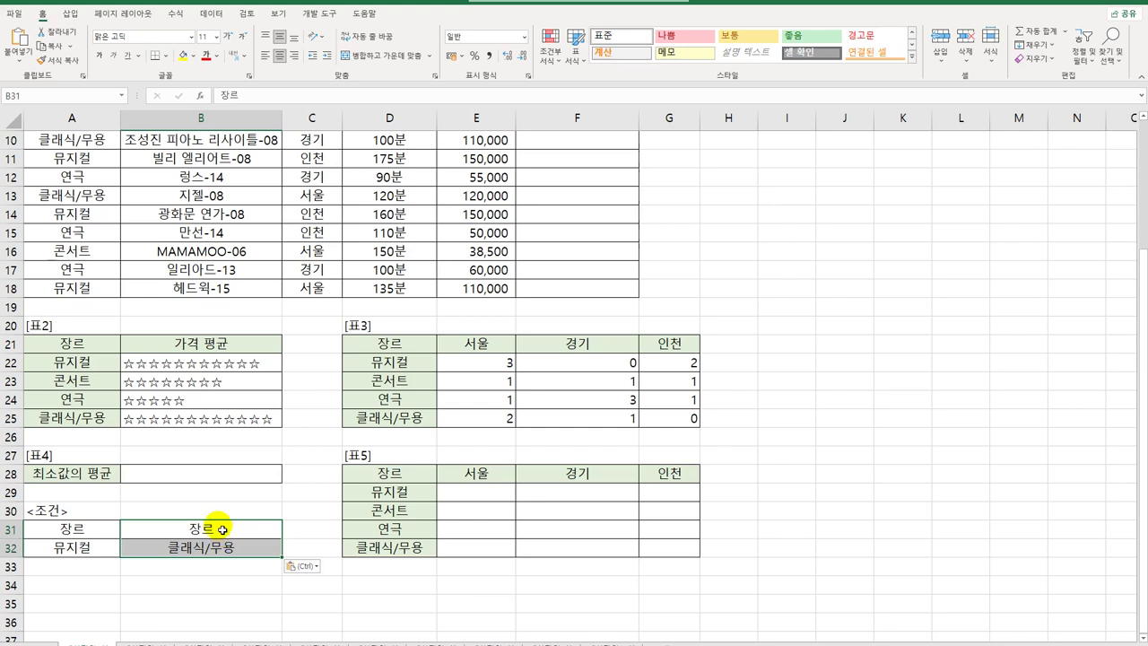
Begin the table 4 formula in B28 as AVERAGE with a nested DMIN, using A2:E18 as the DMIN database
left_click(212, 476)
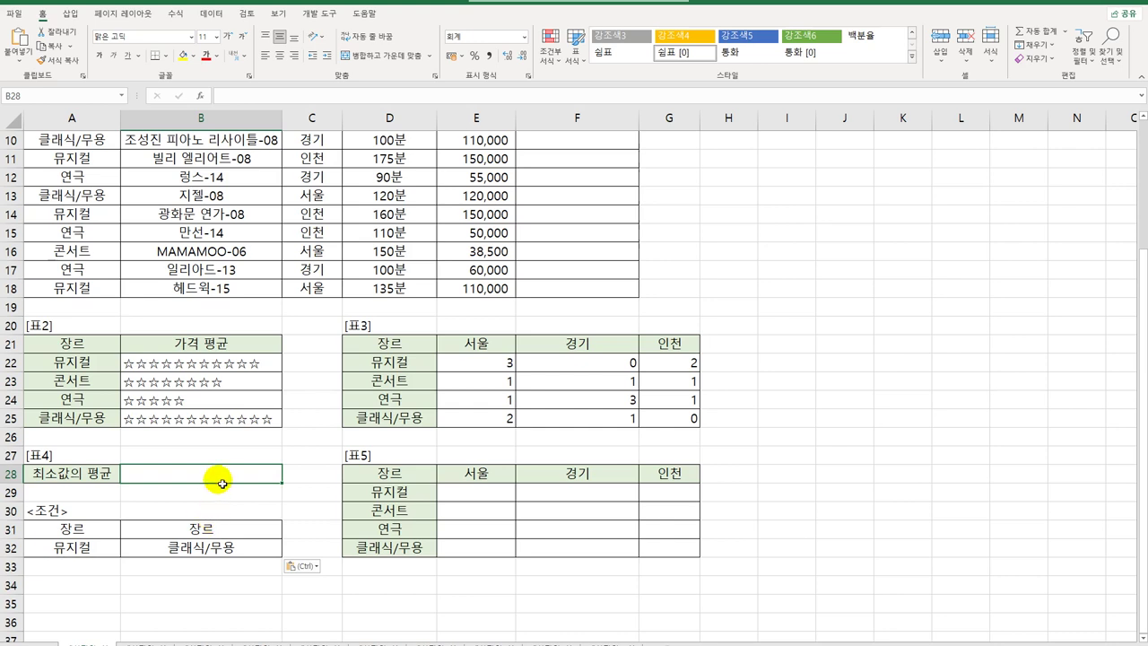
type("=AVE")
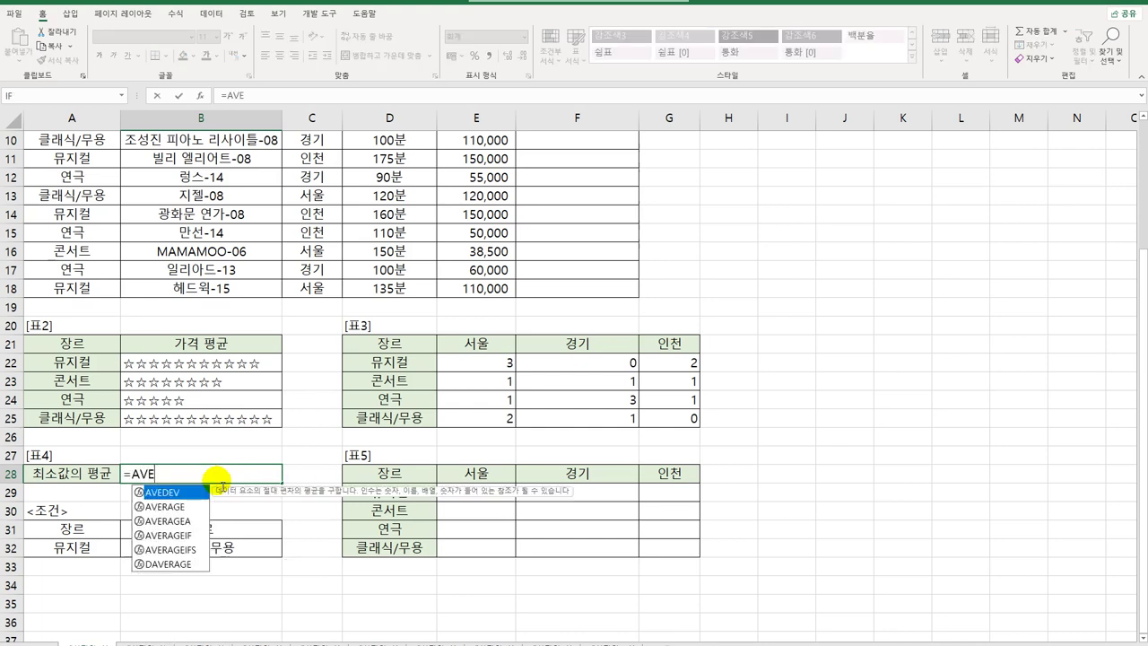
key("Down")
key("Tab")
type("DMI")
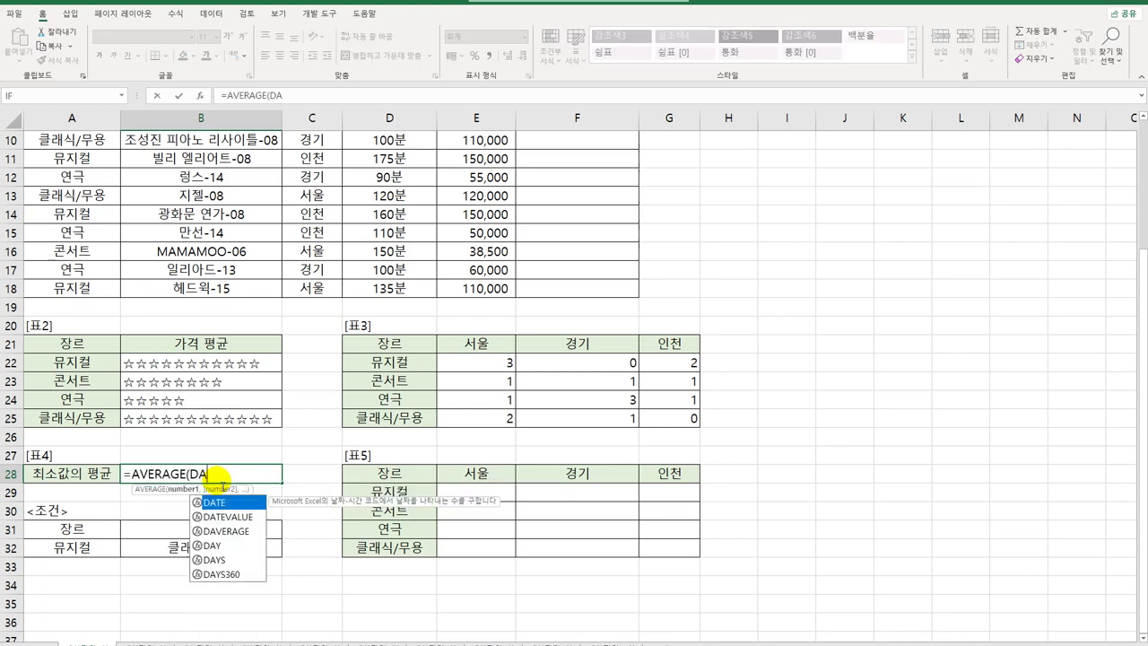
key("Tab")
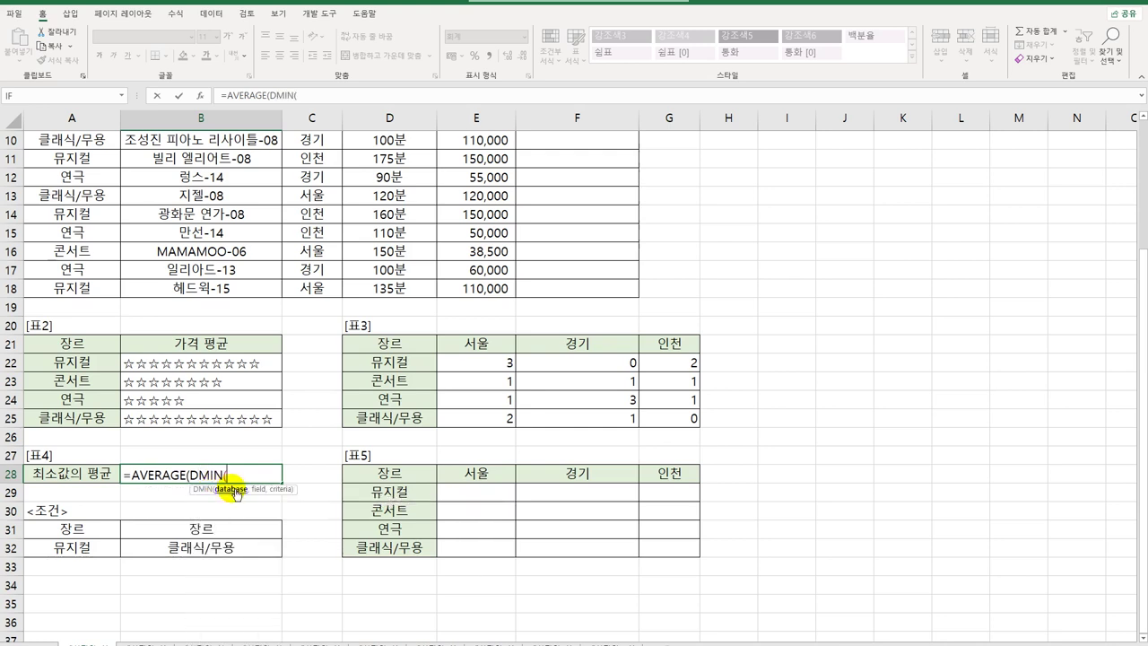
scroll(247, 395, "up", 3)
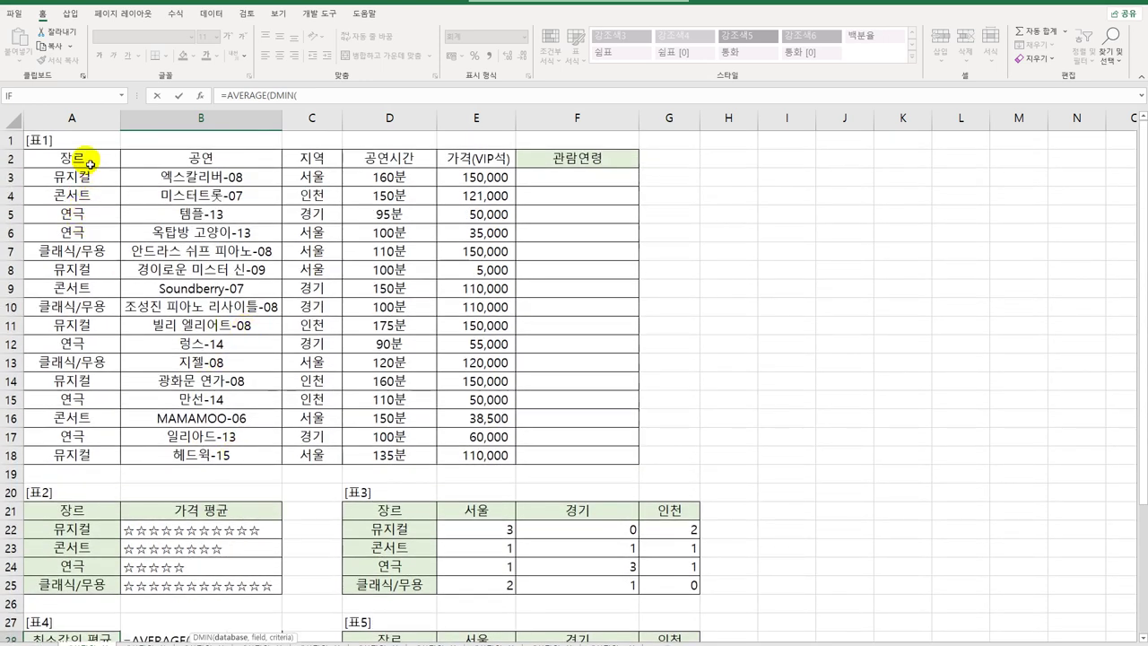
left_click_drag(91, 164, 487, 458)
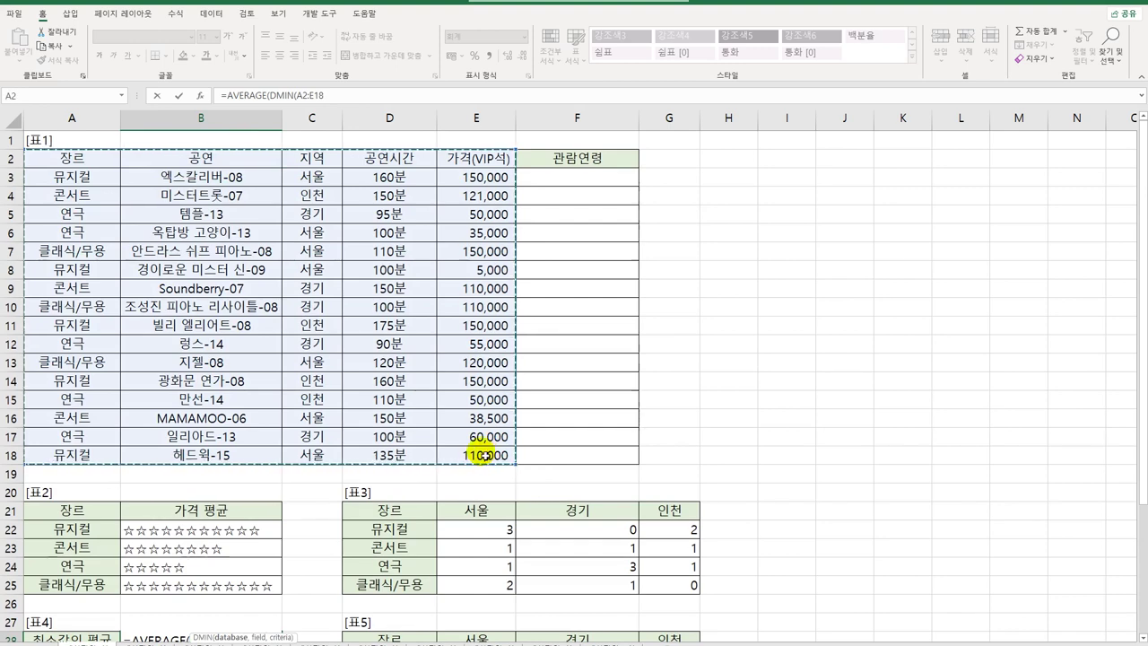
scroll(484, 456, "down", 3)
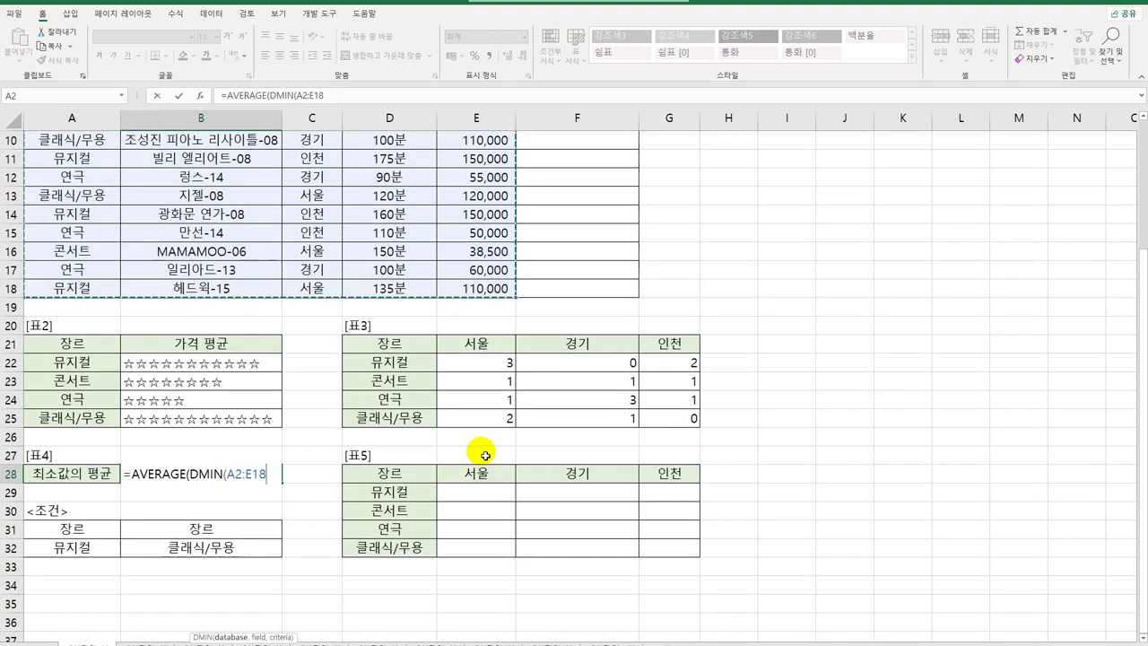
type(",")
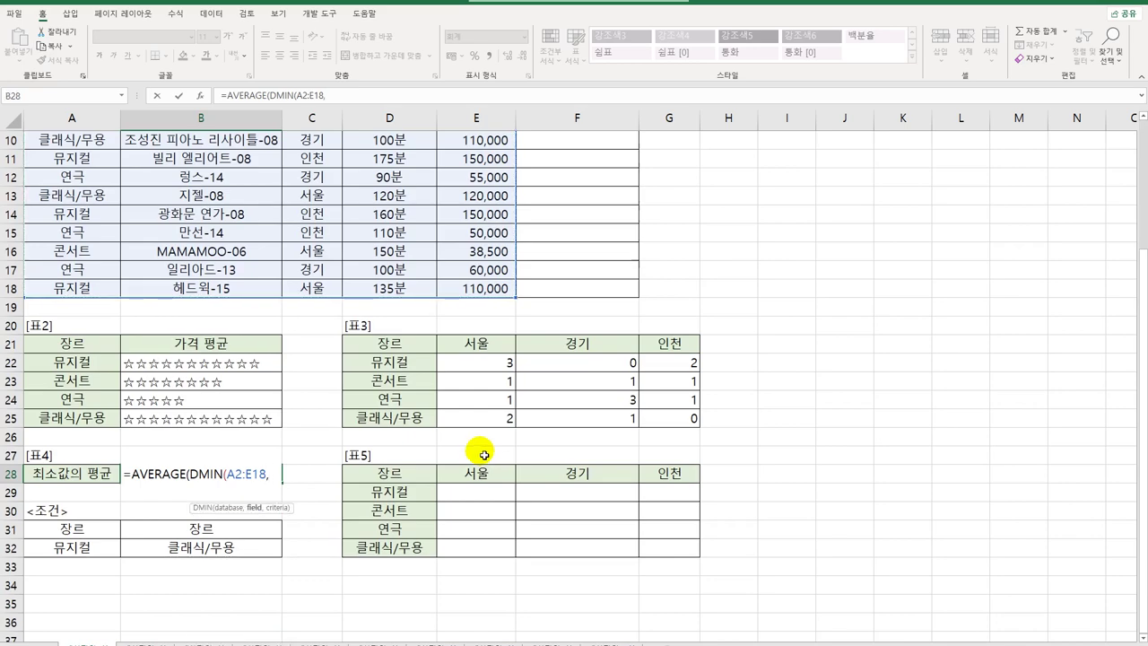
Complete the first DMIN in B28 with the price header E2 as field and A31:A32 as criteria
scroll(480, 452, "up", 2)
scroll(523, 236, "down", 2)
scroll(520, 249, "up", 3)
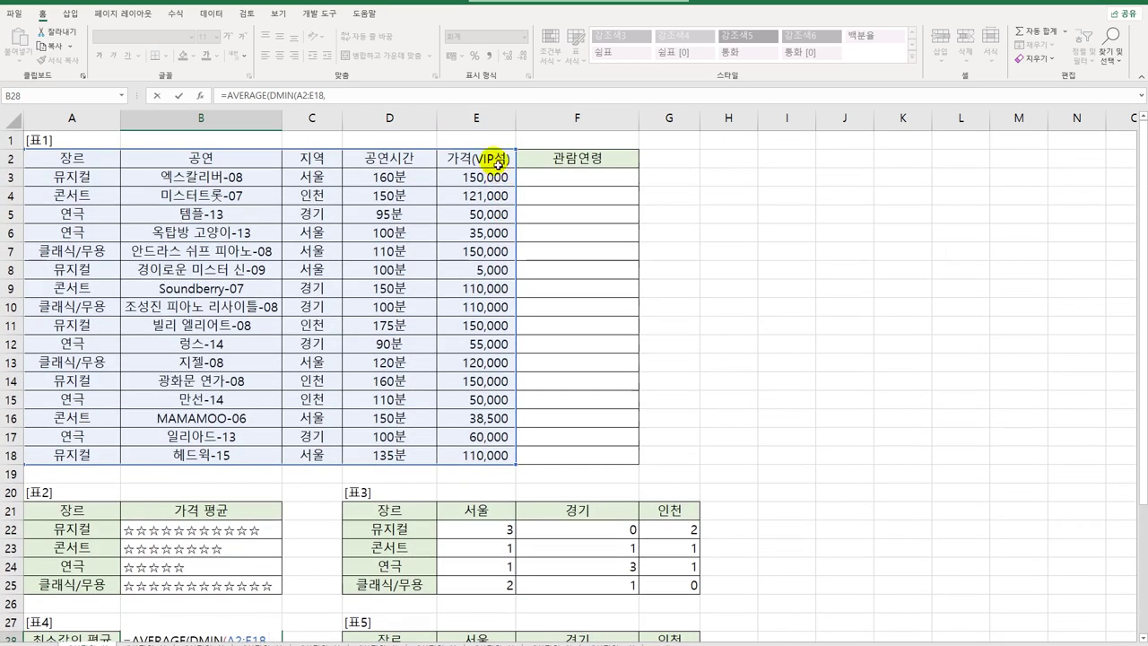
left_click(498, 164)
scroll(493, 206, "down", 3)
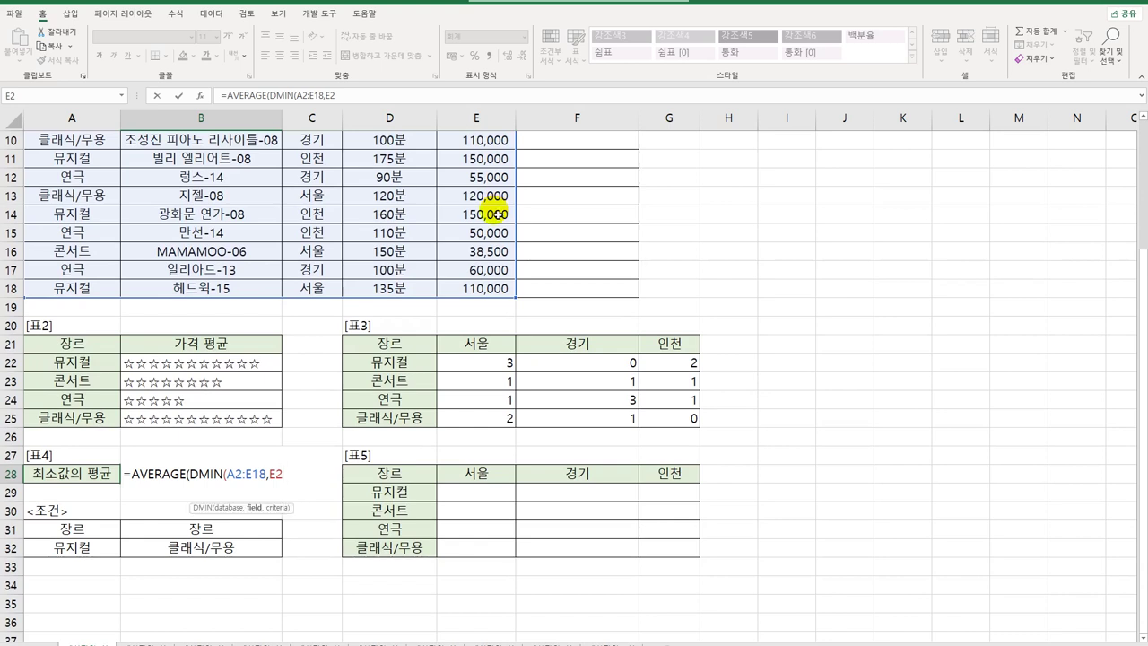
type(",")
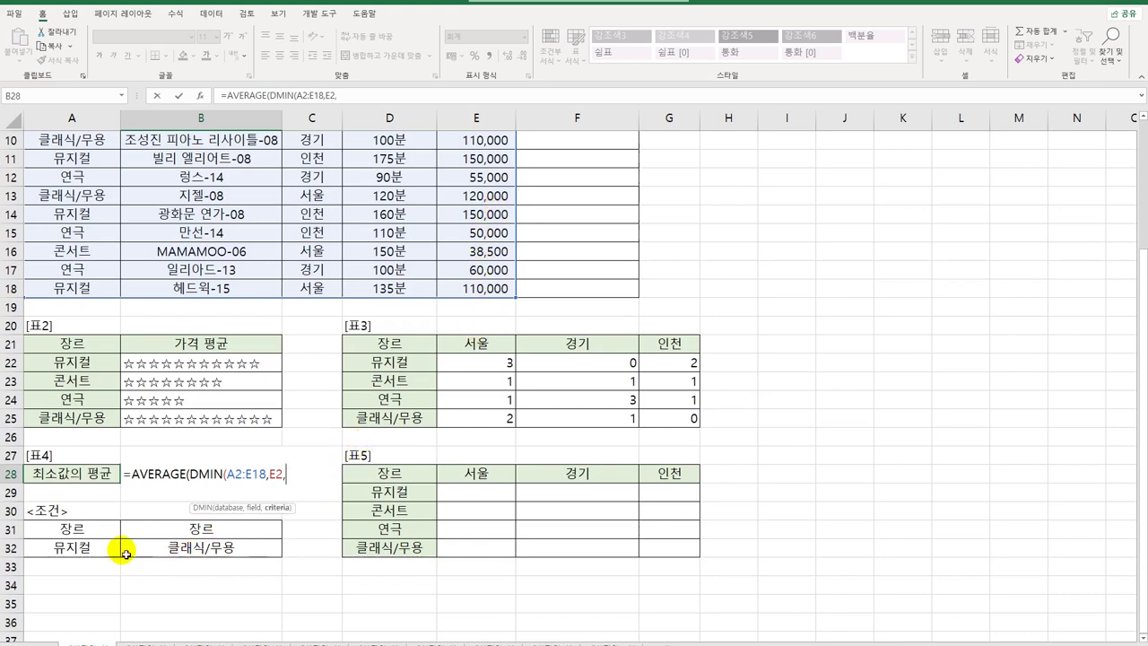
left_click_drag(76, 529, 81, 547)
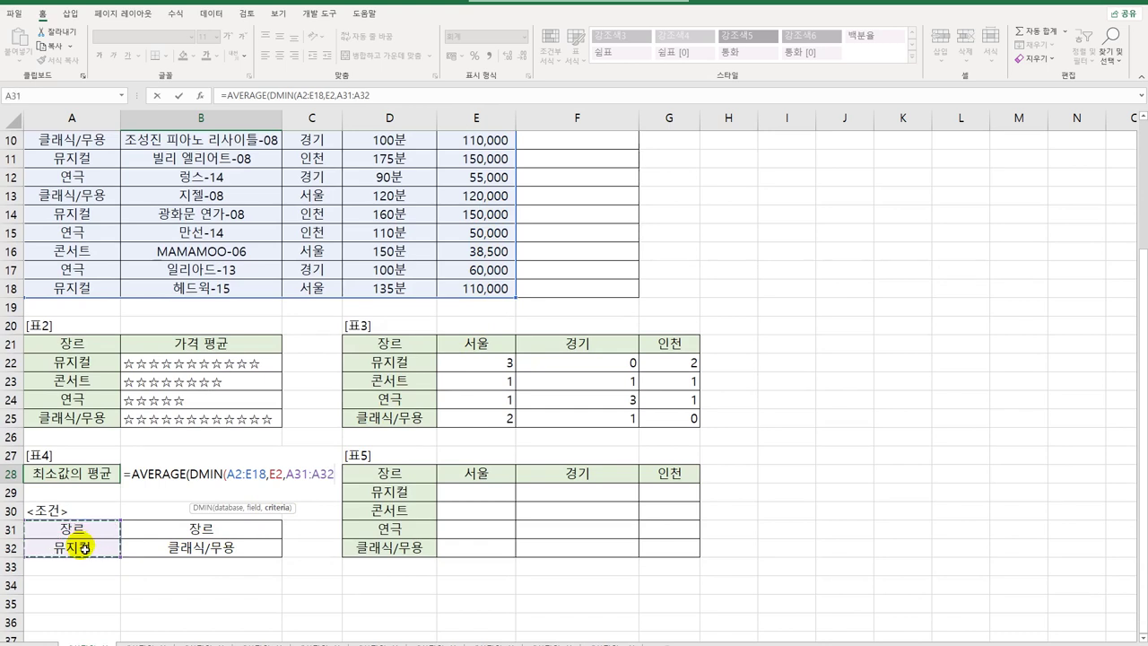
type(")")
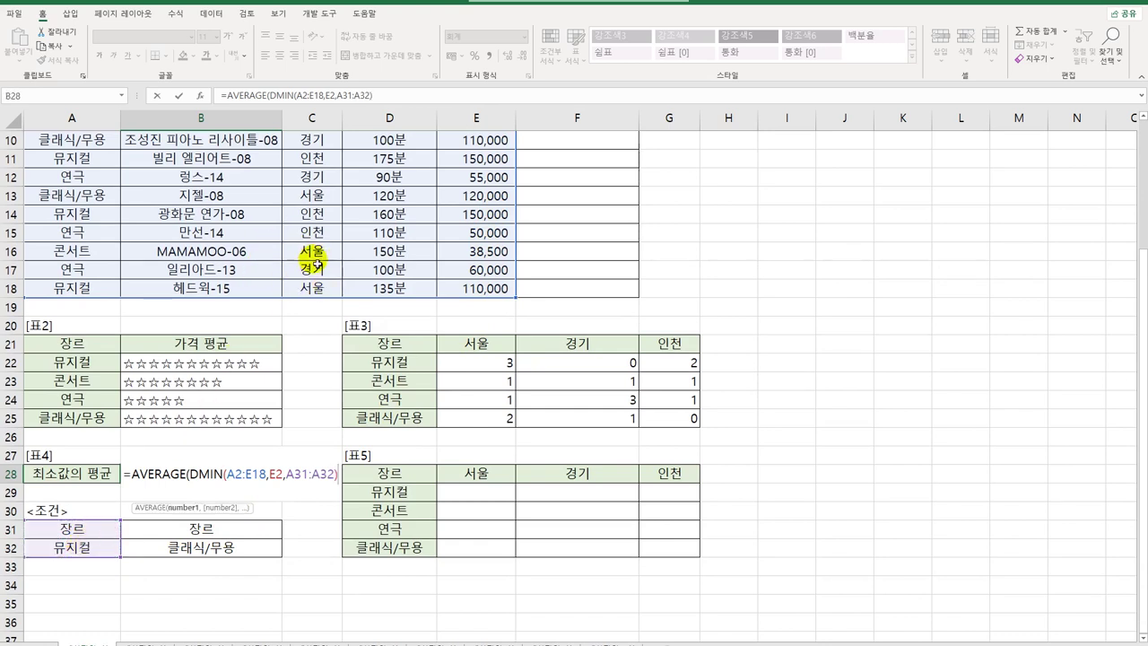
Add a second DMIN as the next AVERAGE argument in B28, with A2:E18 as its database
scroll(359, 260, "up", 3)
scroll(471, 171, "down", 3)
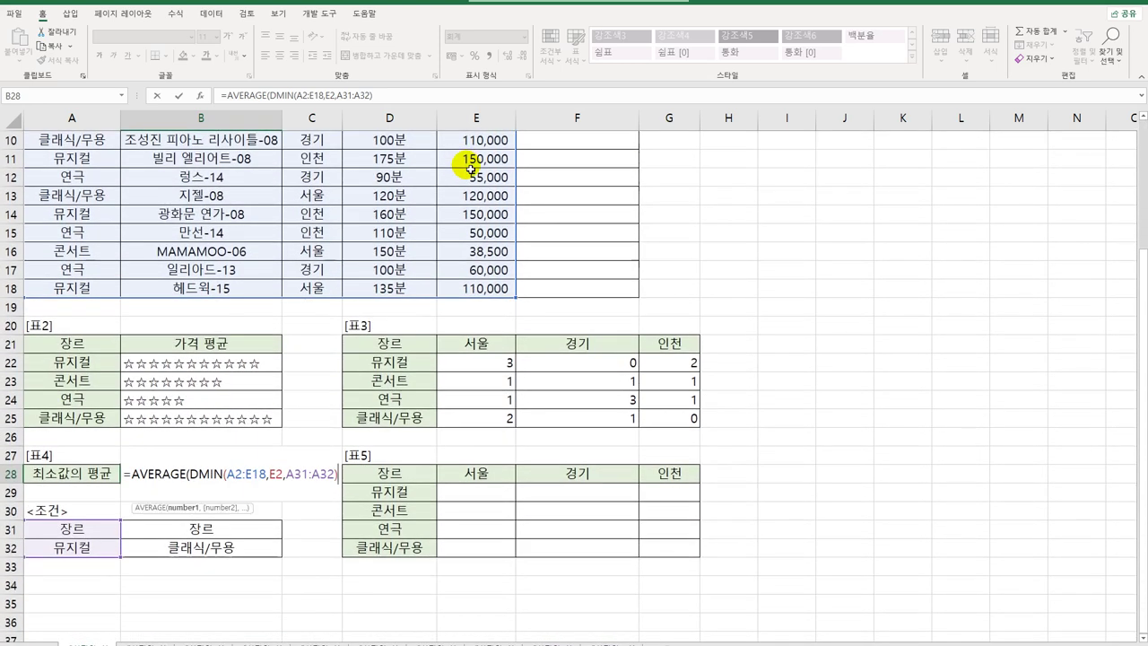
scroll(470, 170, "up", 3)
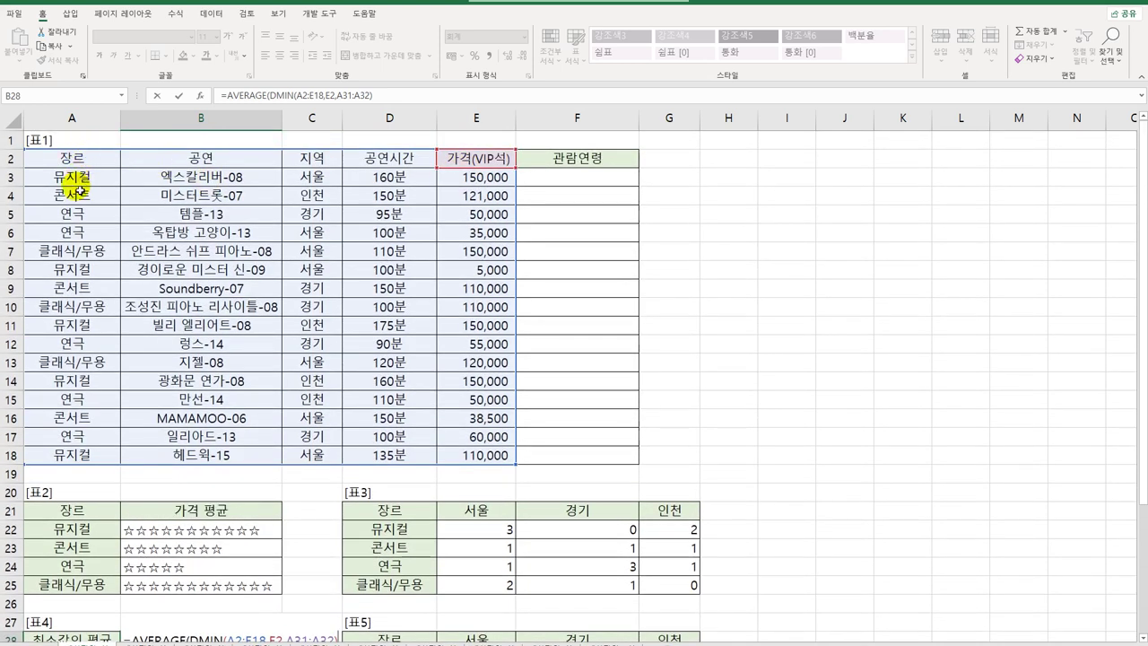
scroll(476, 197, "down", 3)
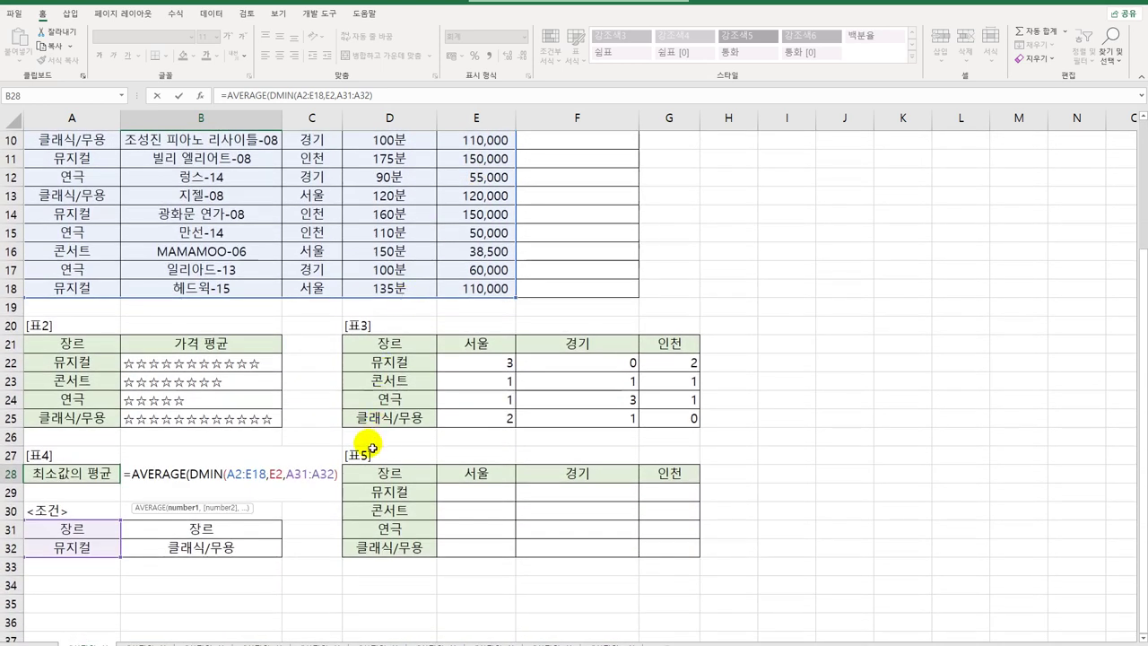
type(",")
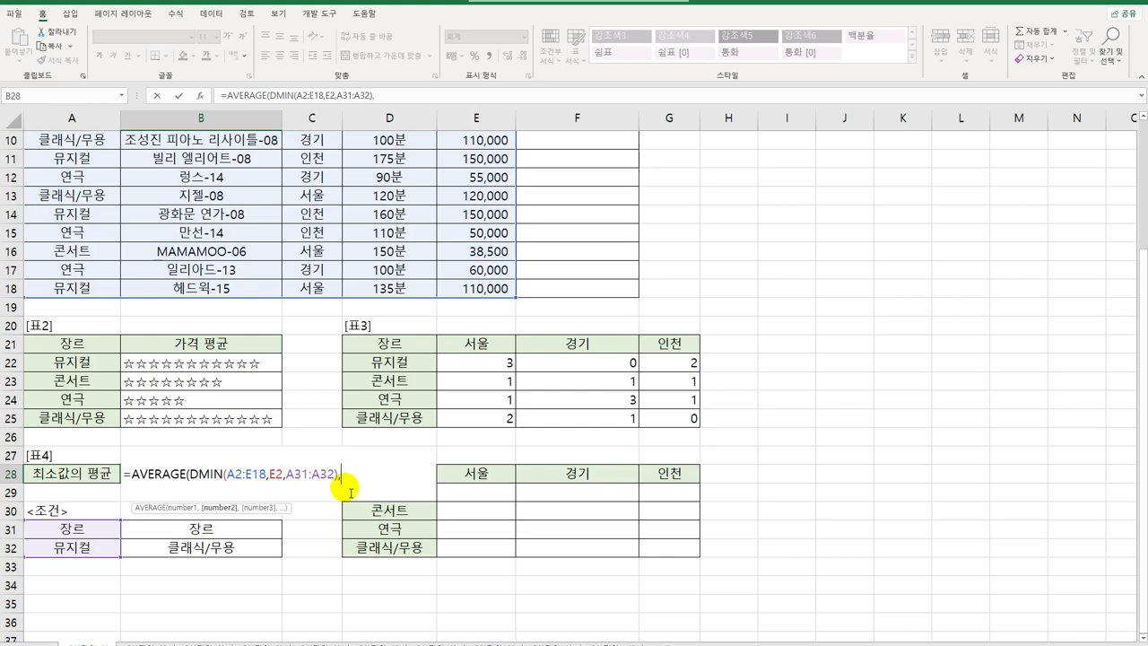
type("DMIN(")
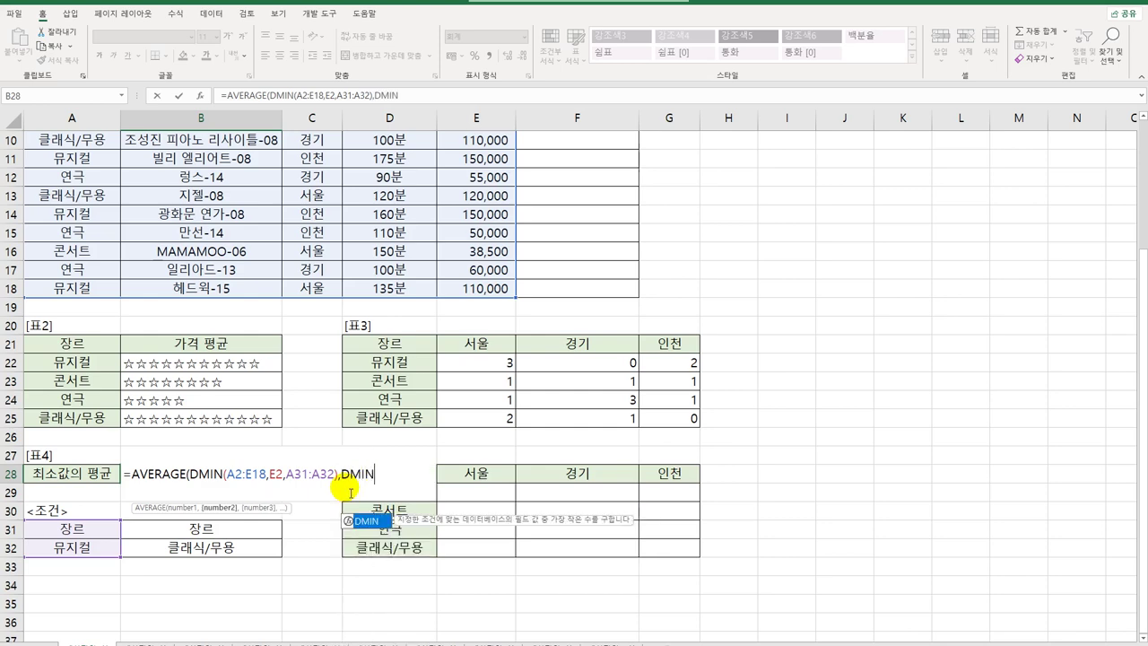
scroll(336, 485, "up", 3)
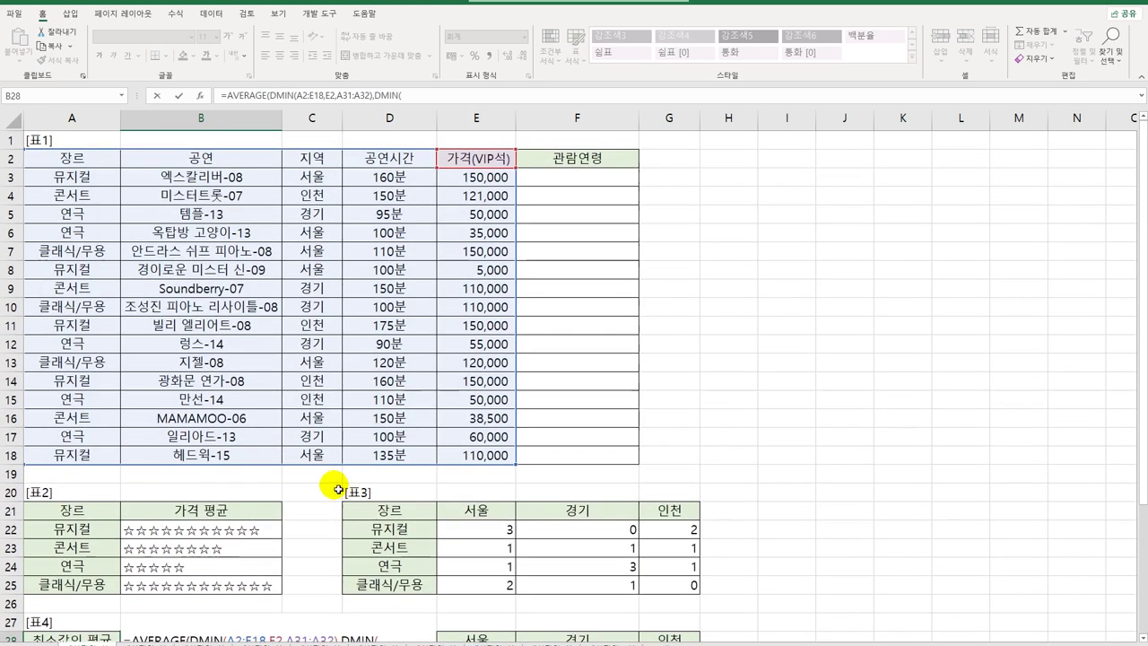
left_click_drag(87, 157, 449, 436)
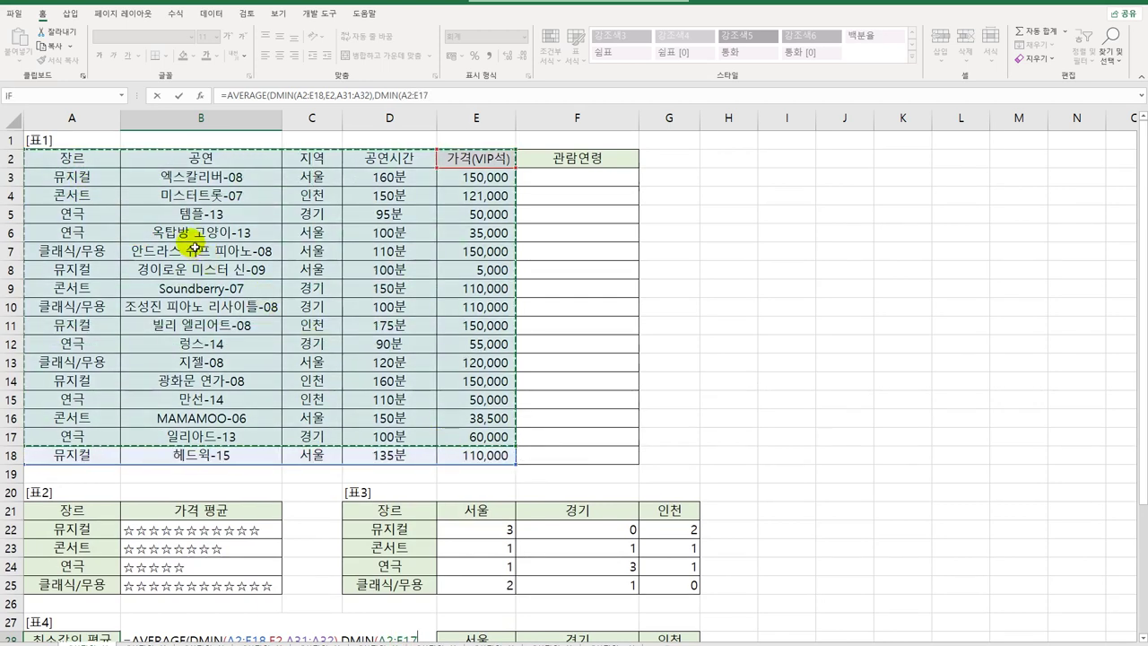
left_click_drag(69, 158, 463, 453)
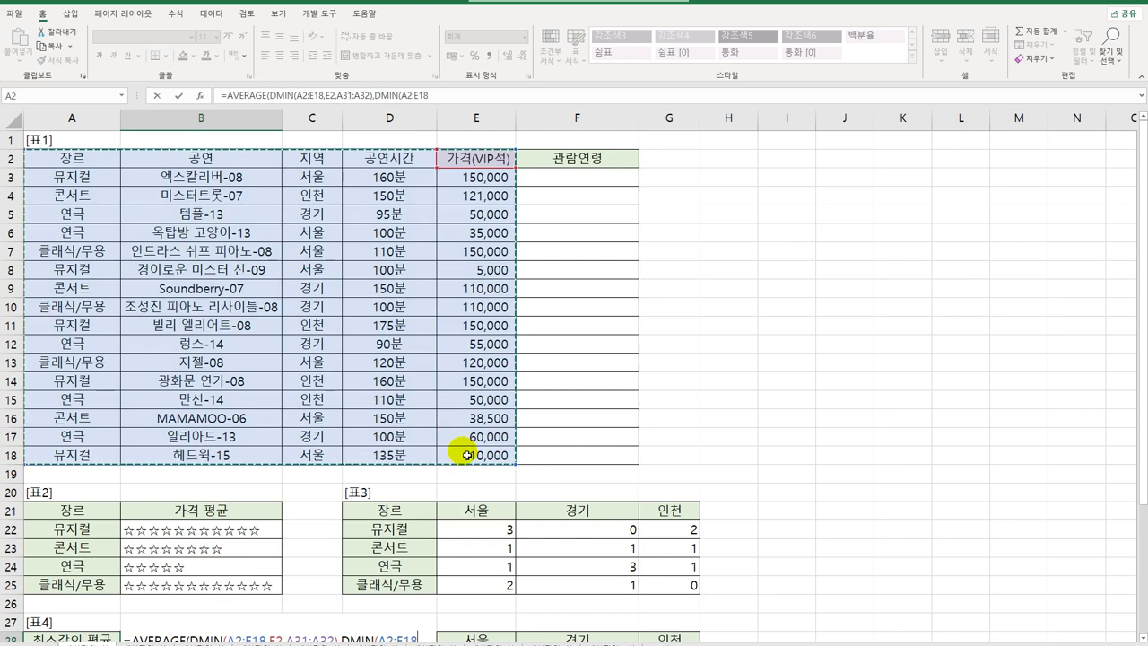
type(",")
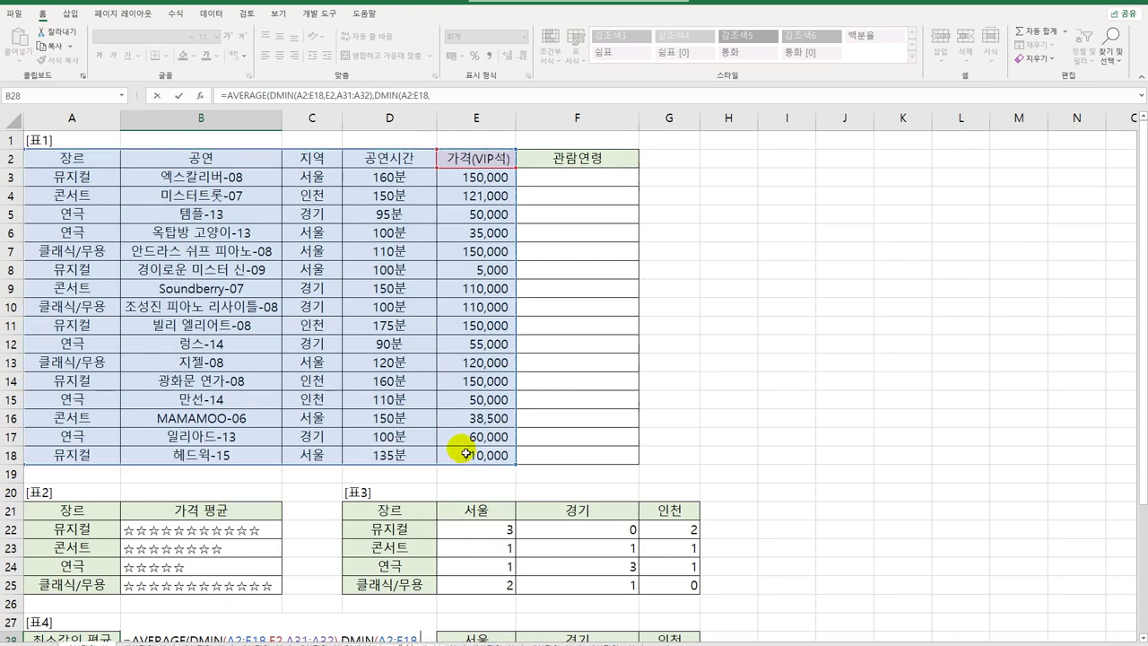
Finish the second DMIN in B28 with field E2 and criteria B31:B32, and enter the completed AVERAGE formula
left_click(477, 159)
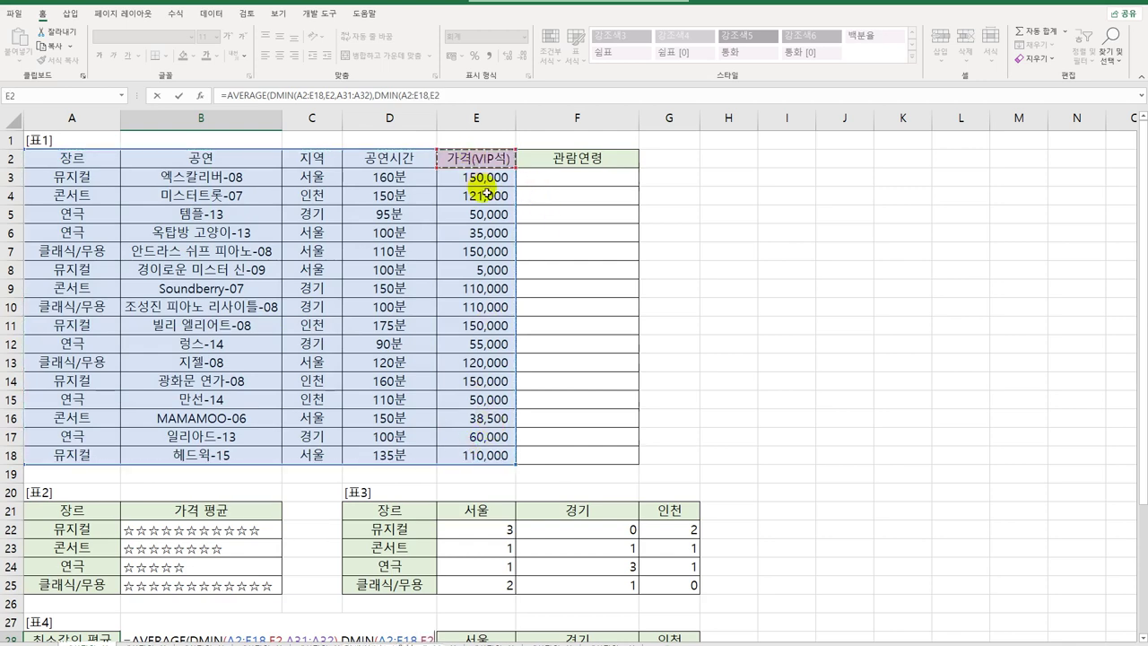
scroll(485, 195, "down", 3)
type(",")
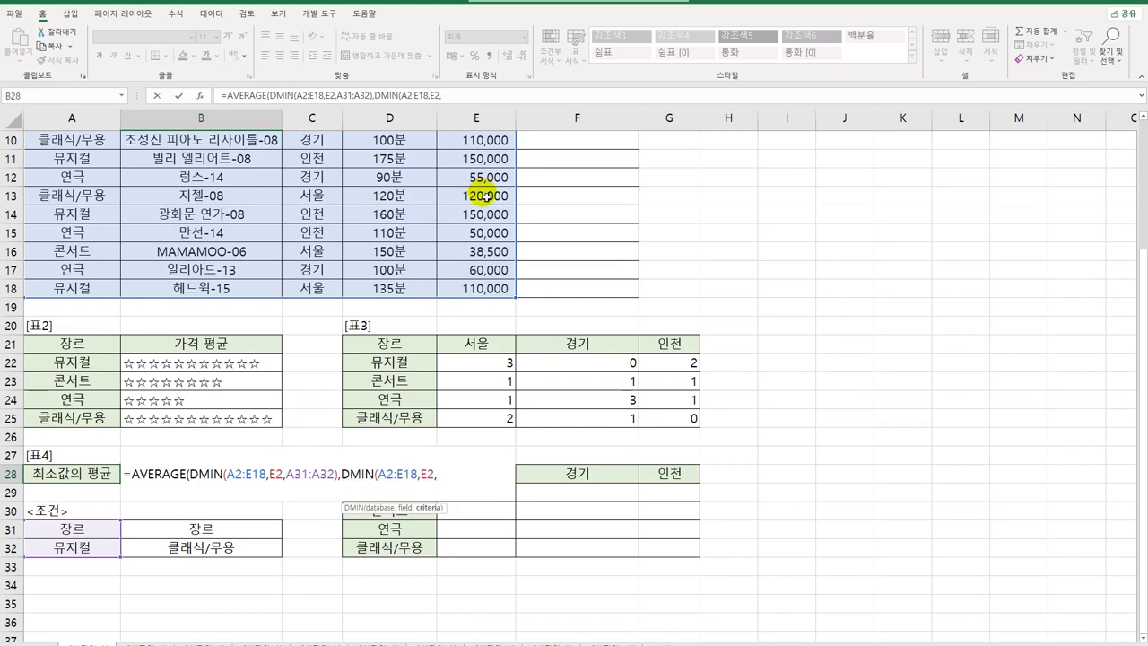
left_click_drag(230, 532, 232, 549)
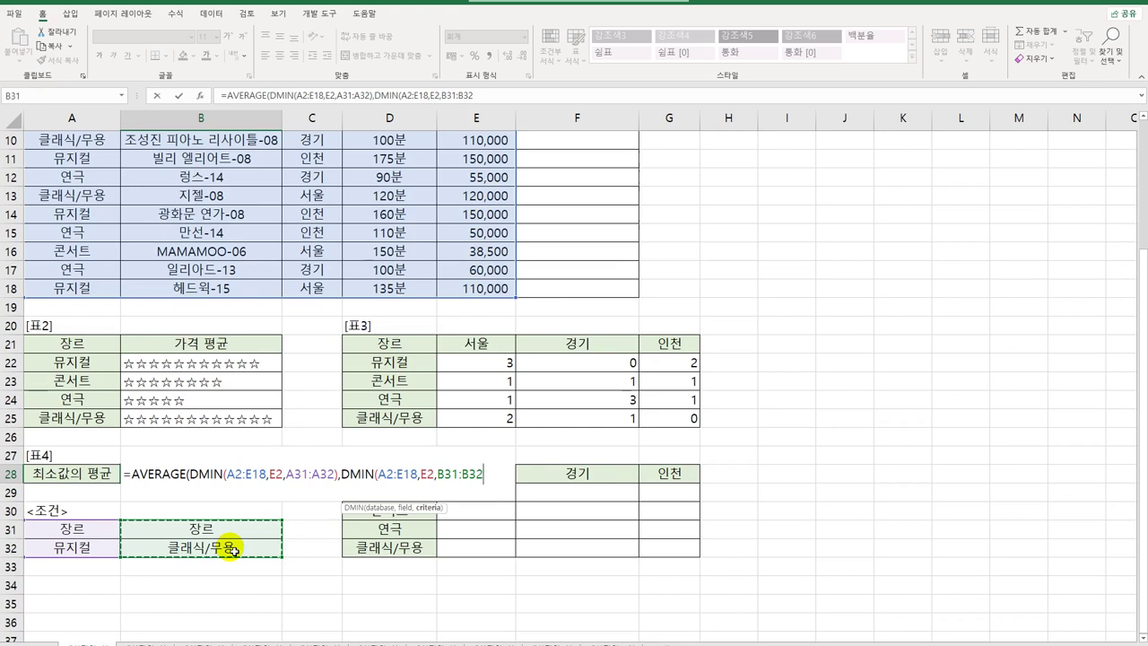
type(")")
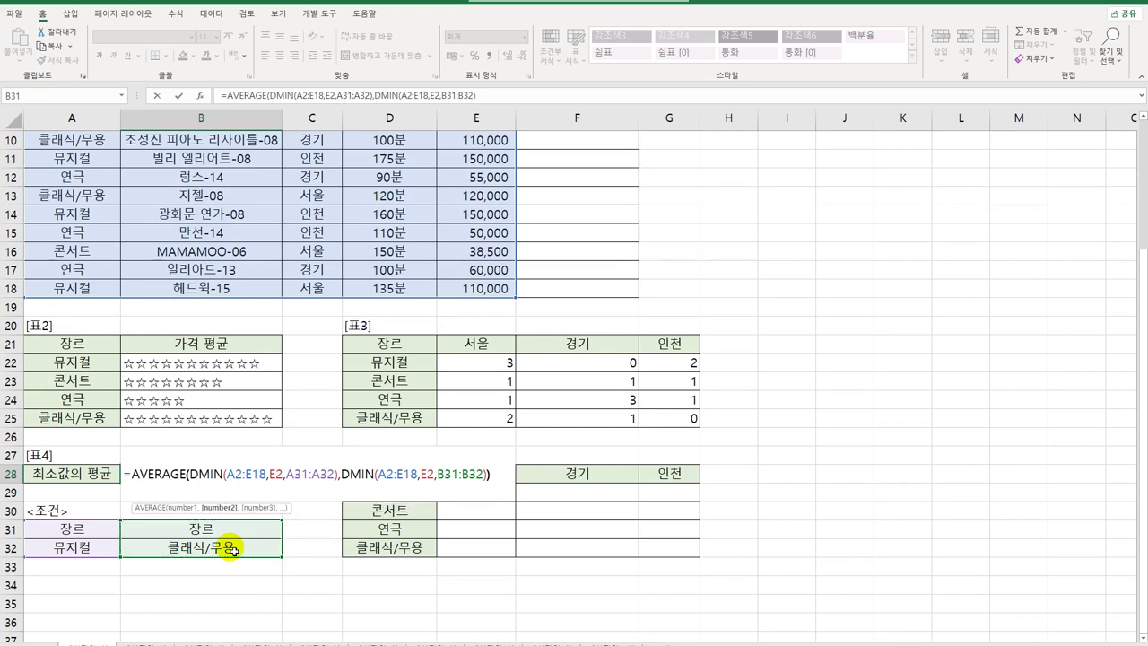
type(")")
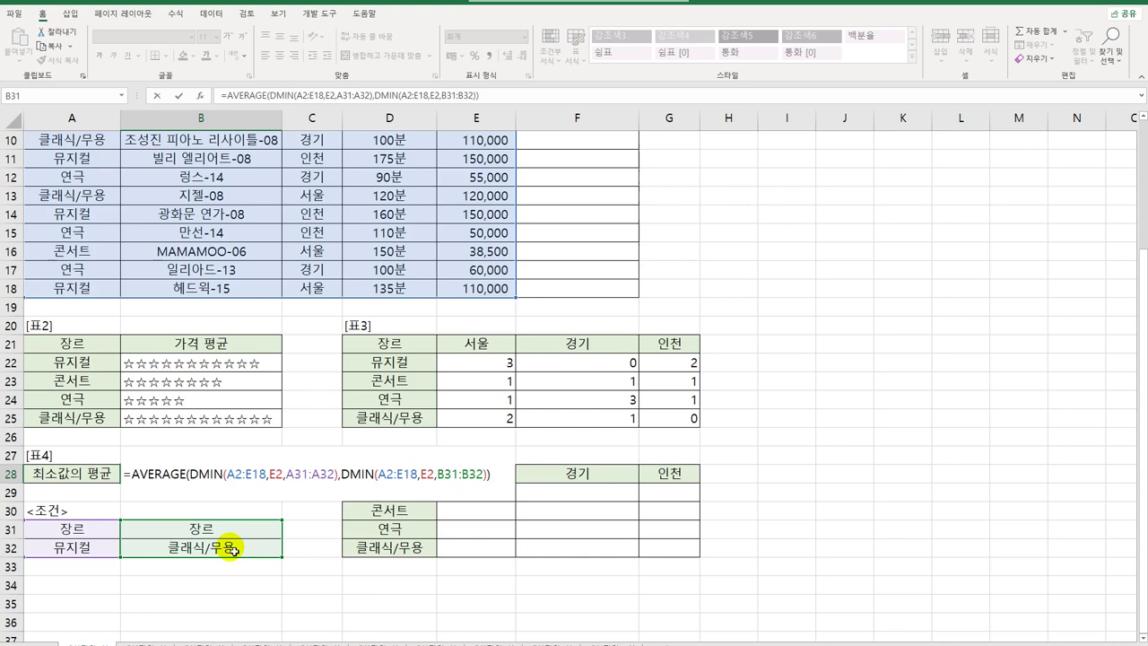
key("Return")
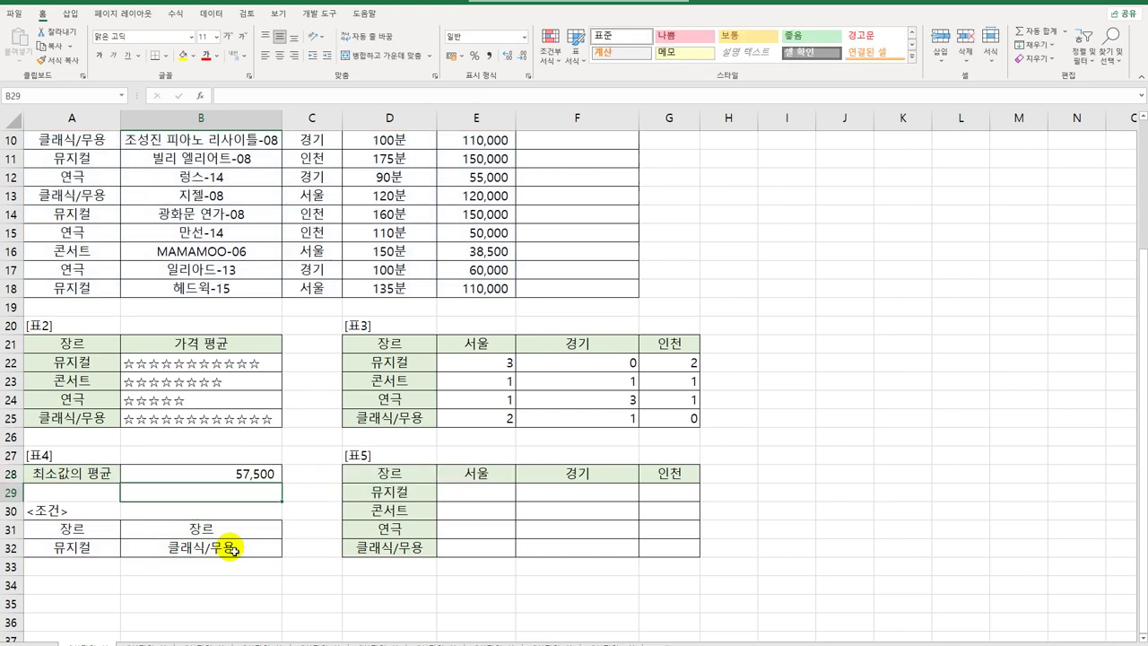
left_click(223, 481)
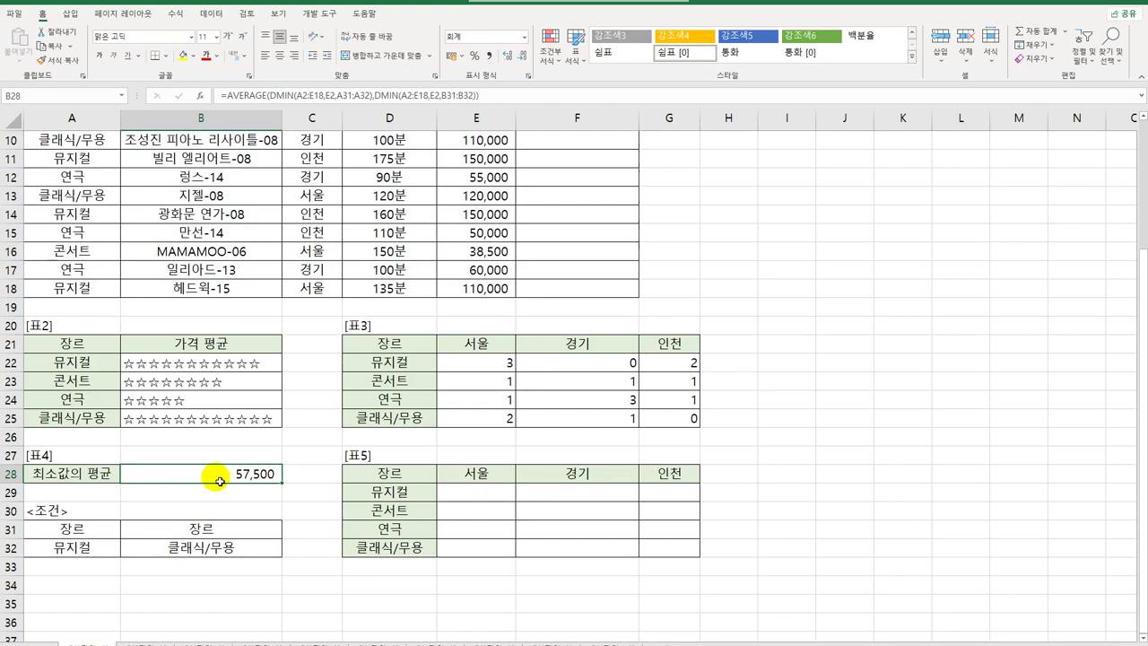
Begin the table 5 formula in E29 as SUM with a nested IF and an opening parenthesis for its first condition
left_click(478, 494)
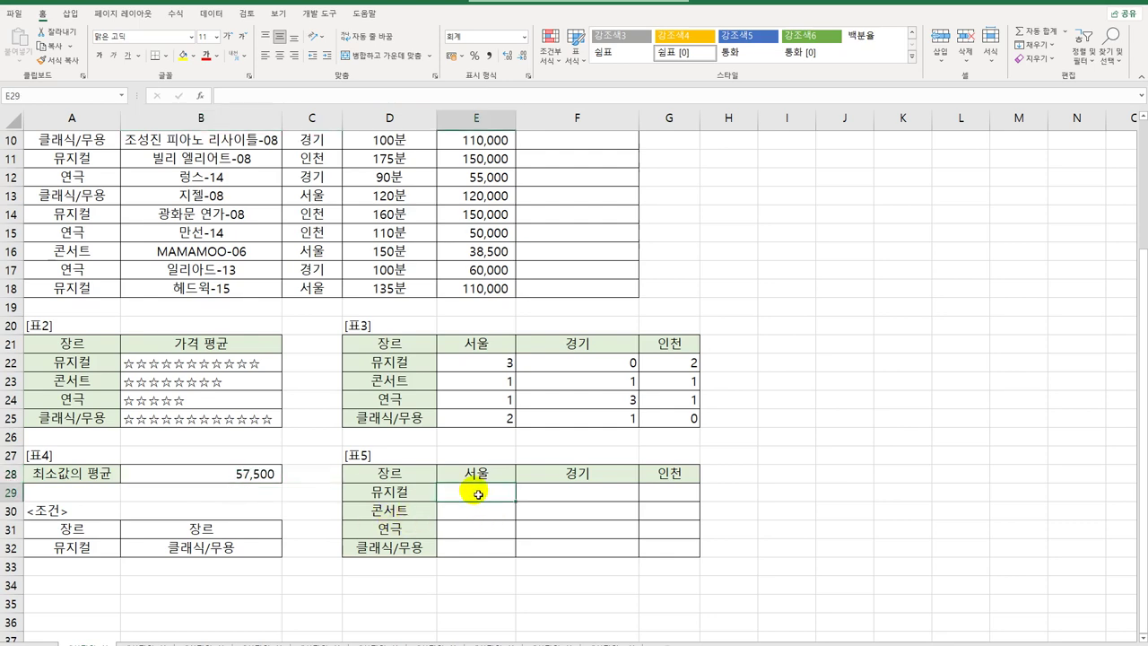
scroll(478, 494, "up", 3)
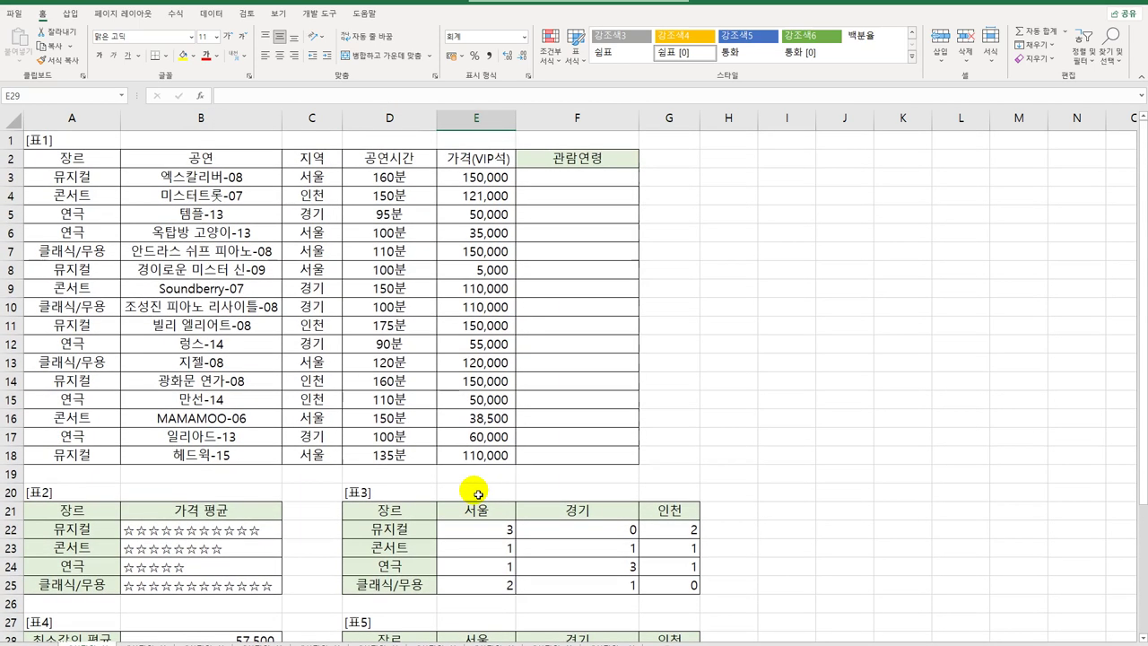
scroll(476, 495, "down", 3)
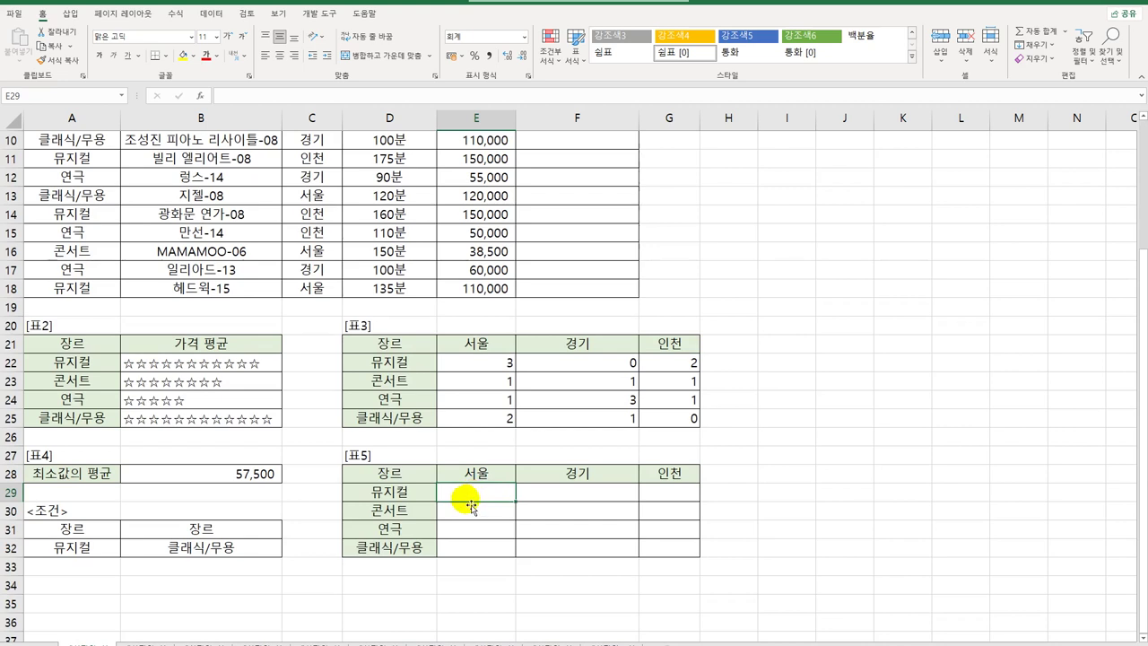
type("=SUM(")
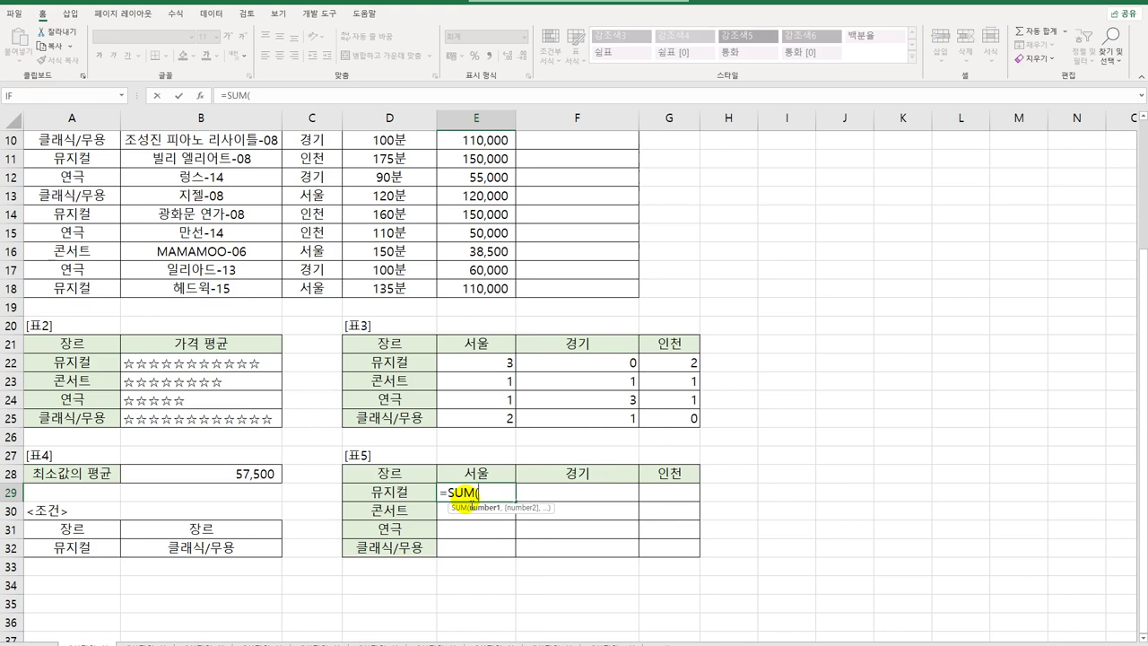
type("IF(")
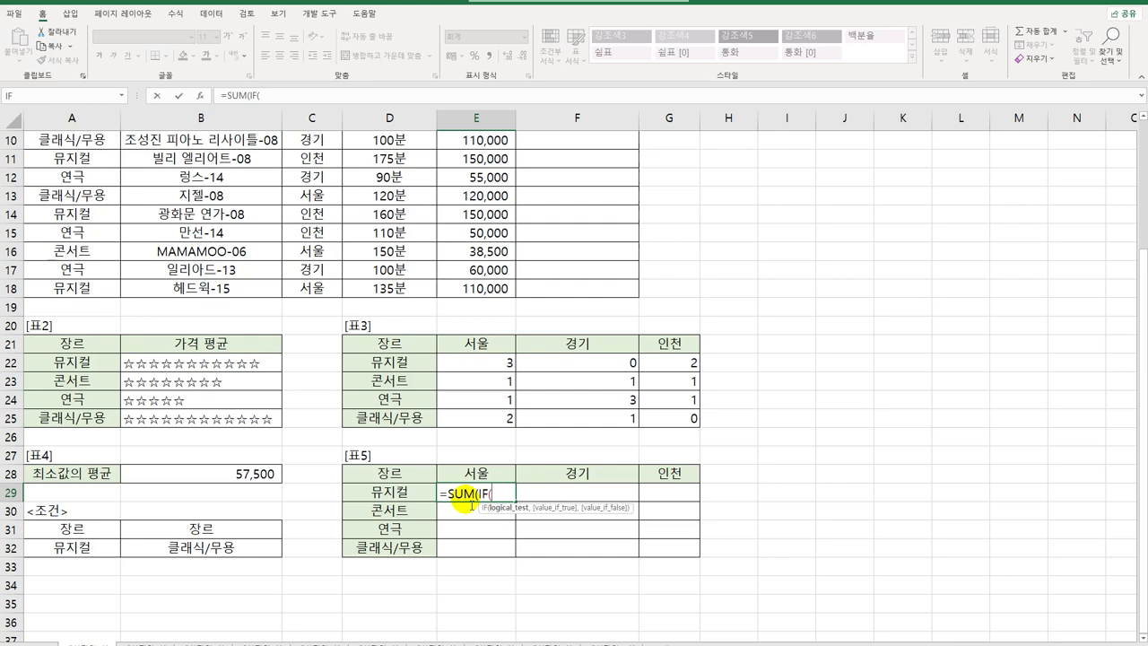
type("(")
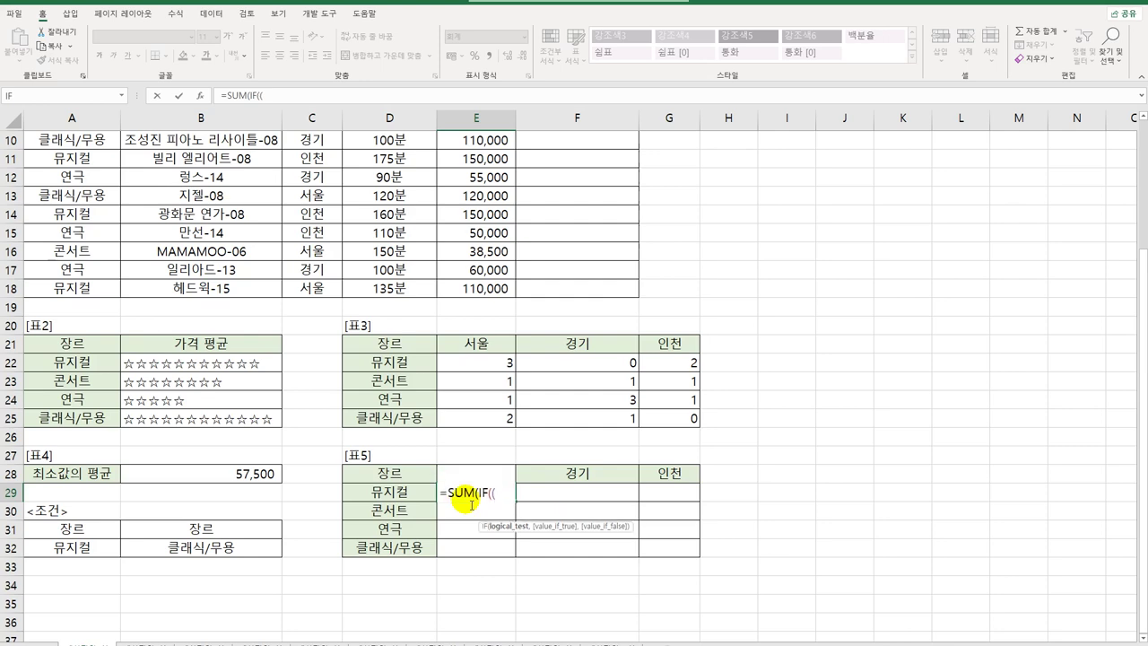
Add the genre condition $A$3:$A$18=$D29 to the IF test in E29, followed by a multiplication sign
scroll(471, 505, "up", 3)
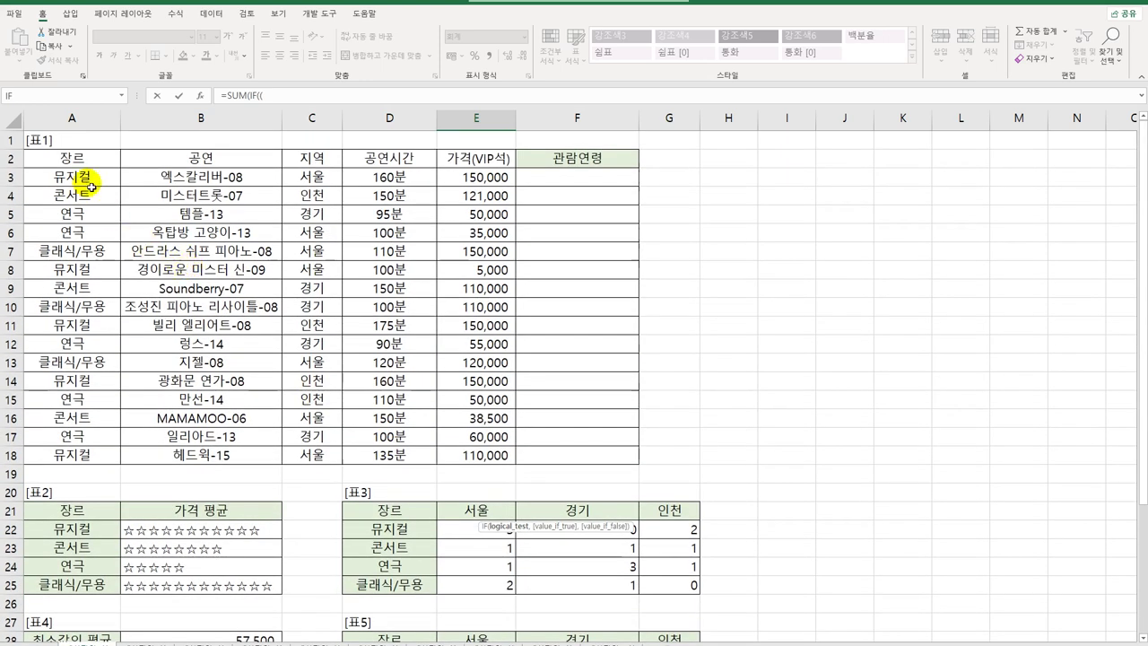
left_click_drag(90, 177, 103, 454)
key("F4")
scroll(104, 456, "down", 5)
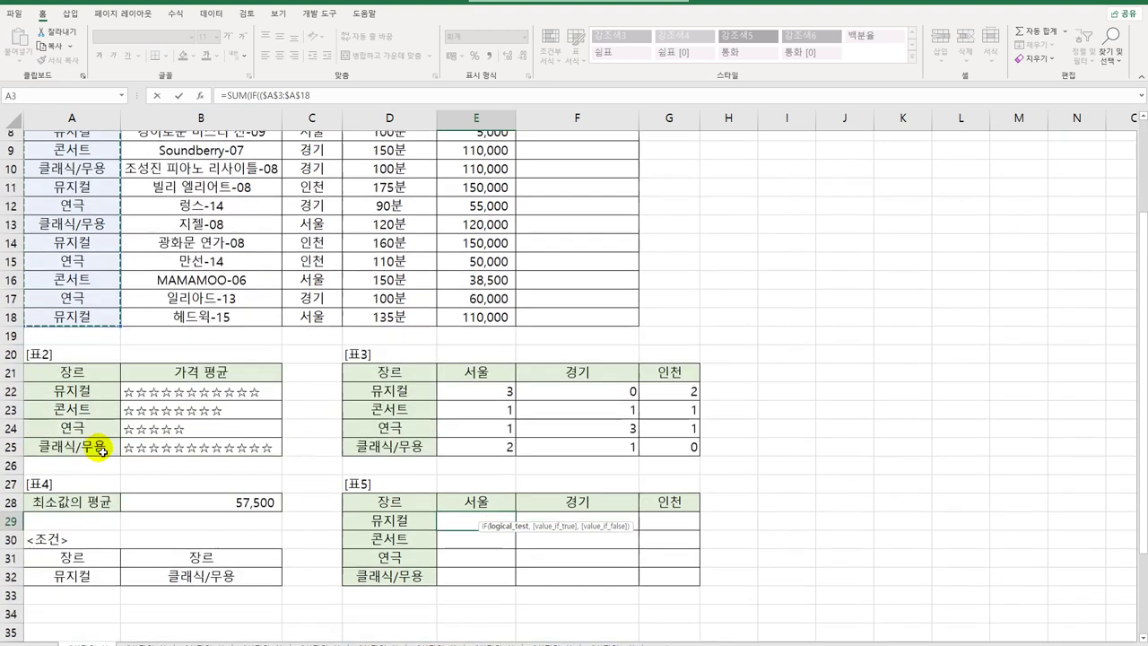
type("=")
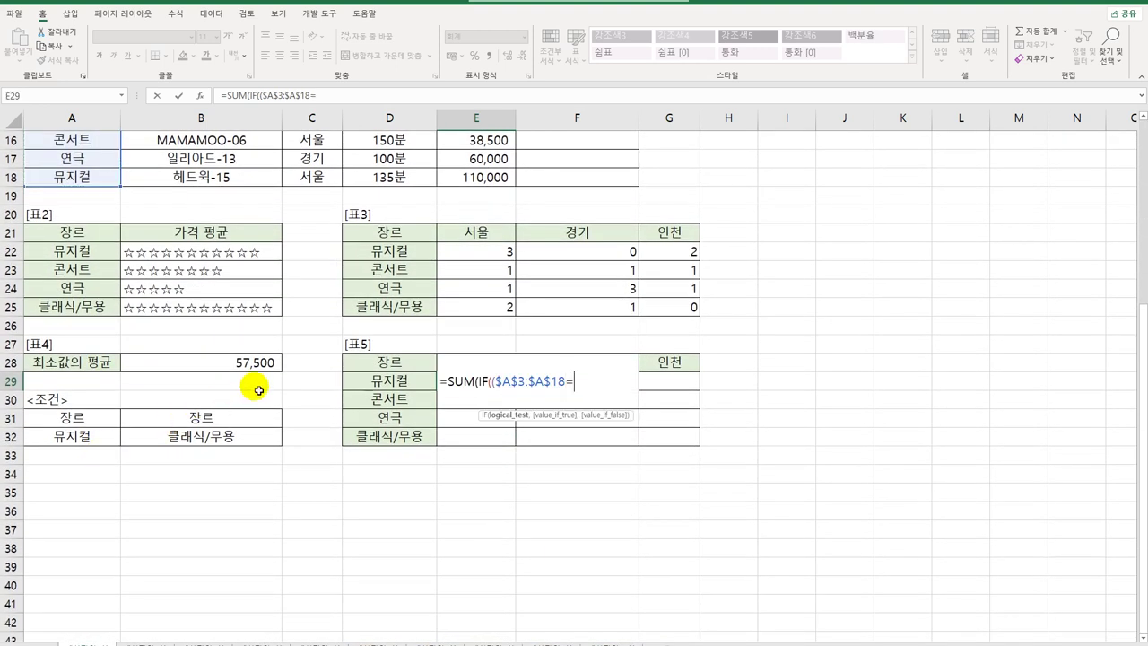
left_click(404, 383)
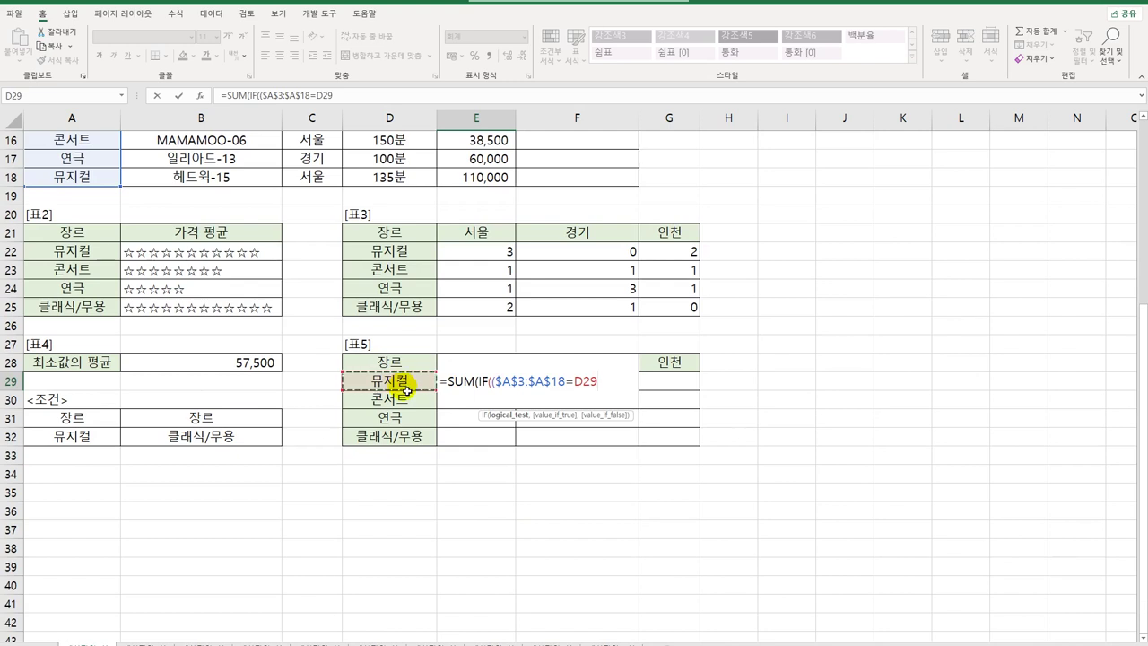
key("F4")
key("F4")
key("F4")
type("*")
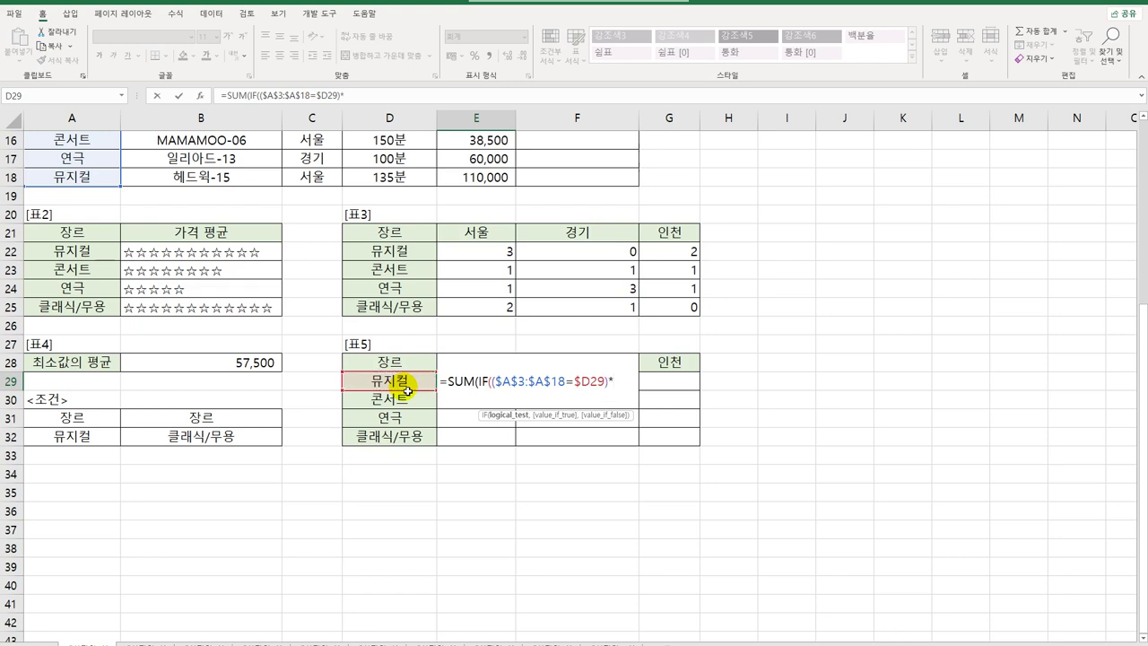
Add the region condition $C$3:$C$18=E$28 to complete the IF's logical test in E29
type("(")
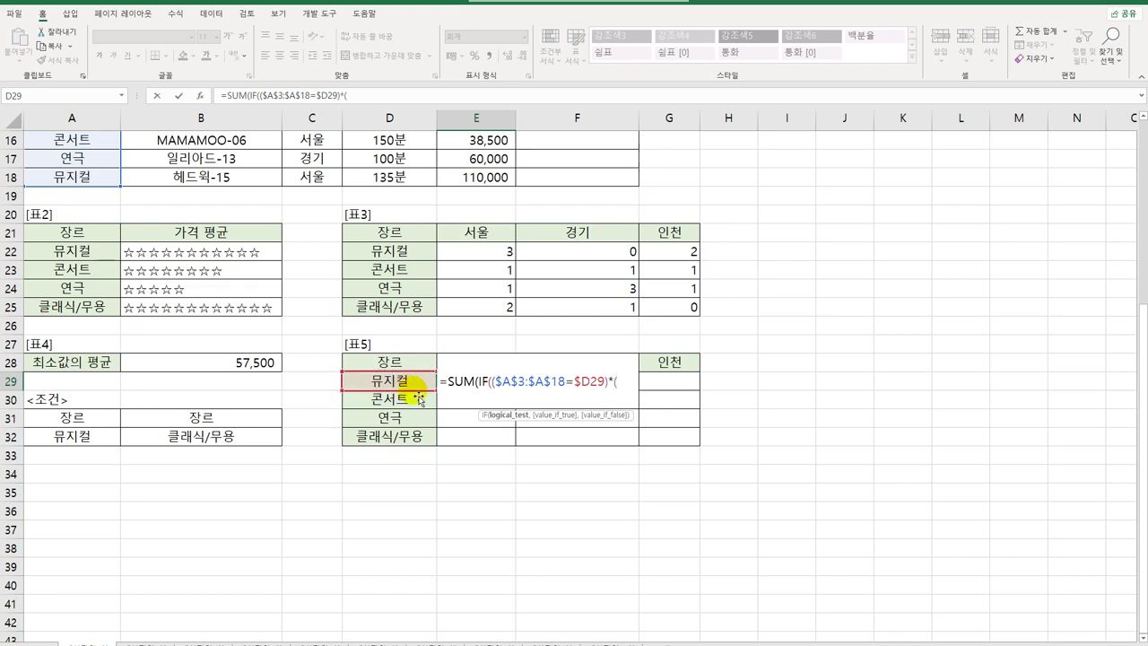
scroll(416, 400, "up", 2)
scroll(416, 400, "up", 4)
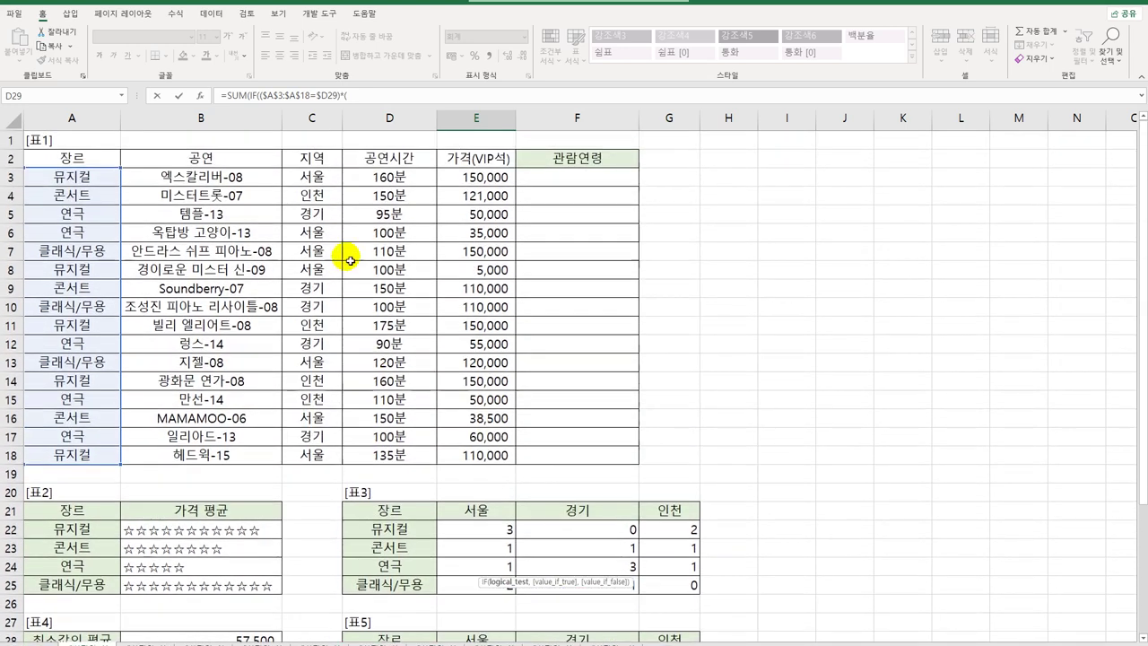
left_click_drag(304, 177, 309, 455)
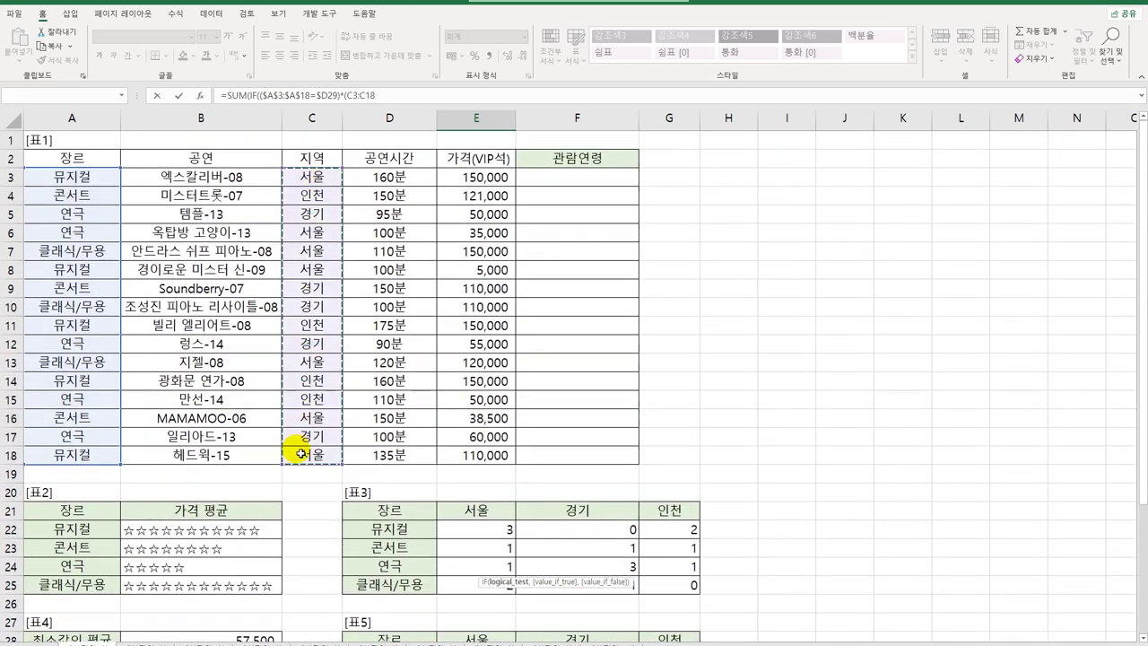
key("F4")
scroll(300, 453, "down", 5)
type("=")
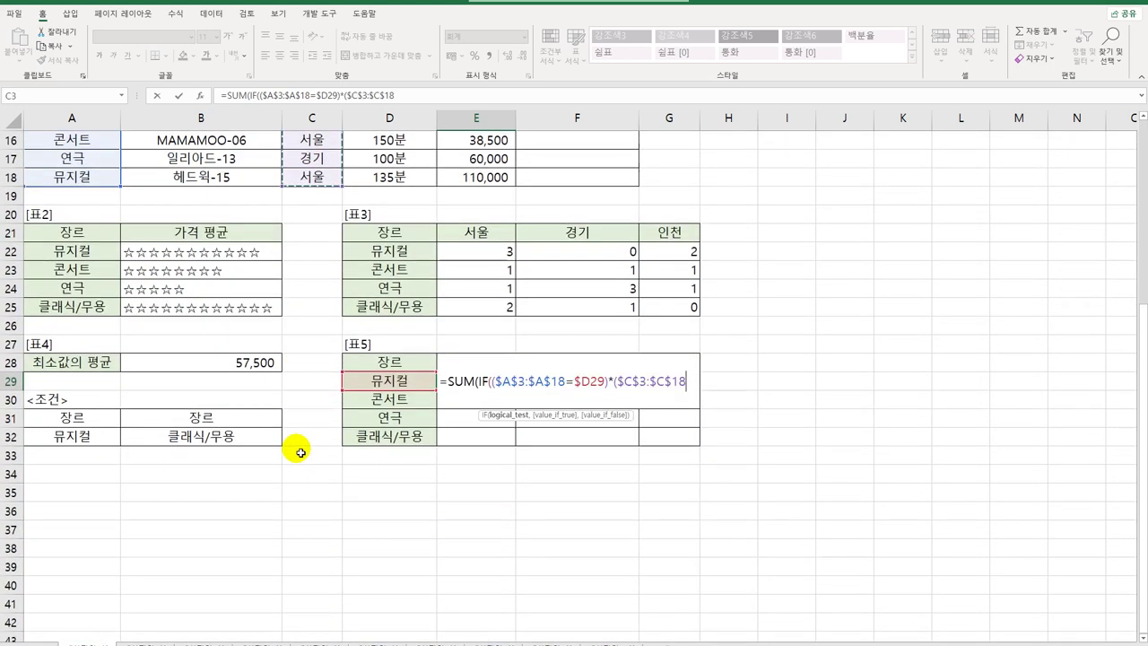
key("Up")
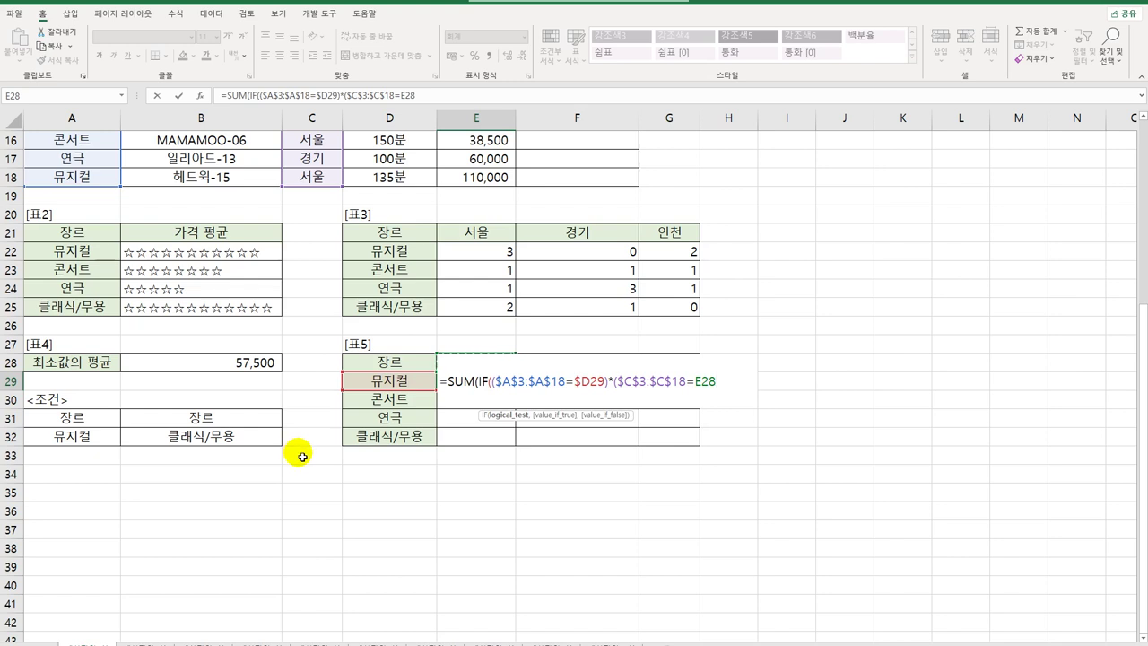
key("F4")
key("F4")
type("),")
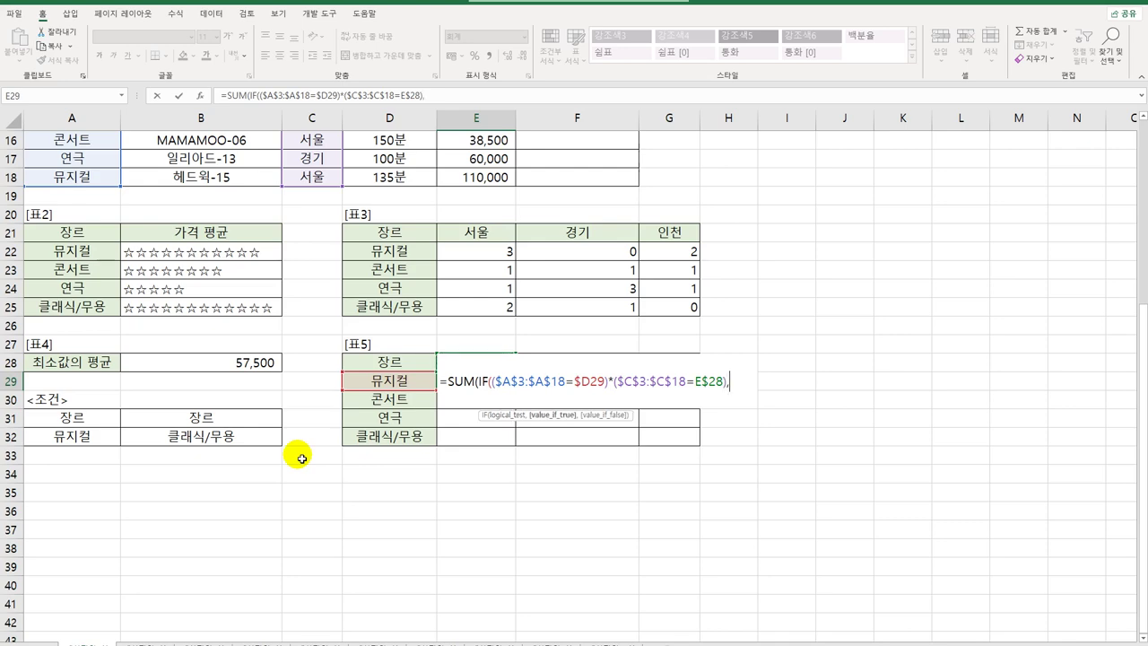
Complete E29 as an array formula with $E$3:$E$18 as the value if true, and fill it across E29:G32
scroll(305, 456, "up", 5)
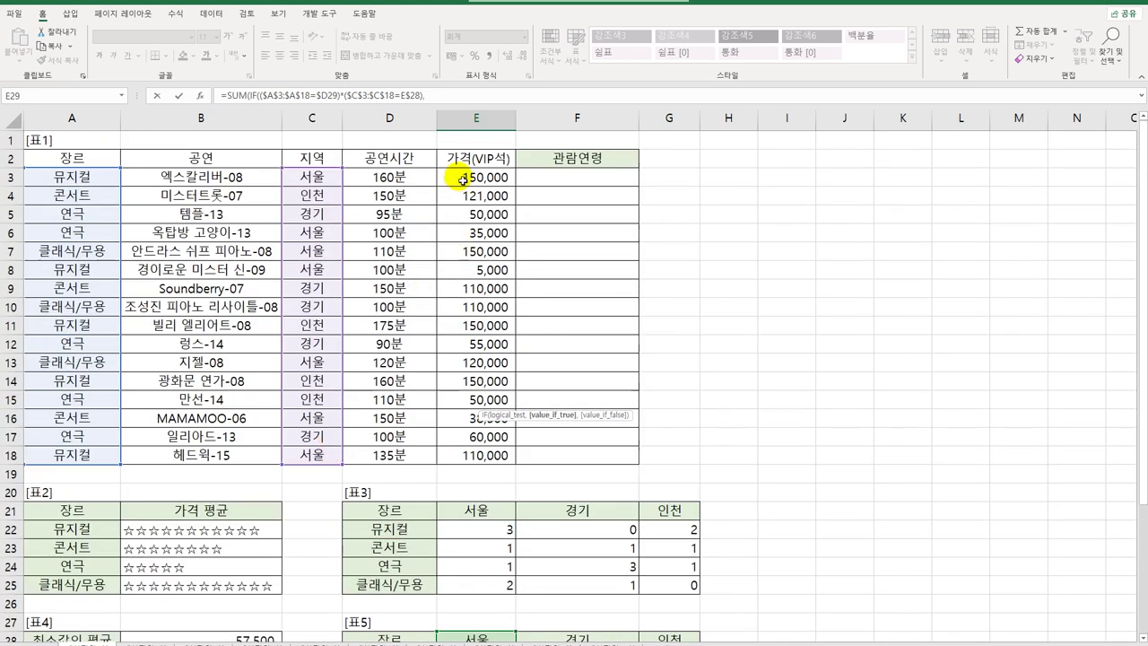
left_click_drag(449, 174, 463, 456)
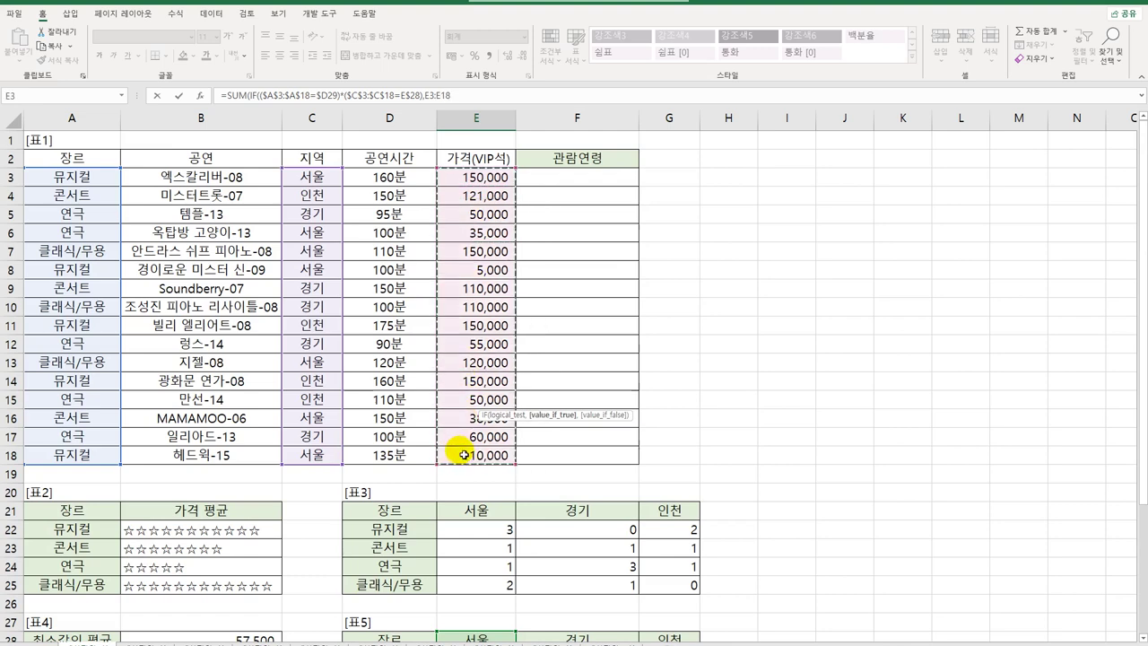
key("F4")
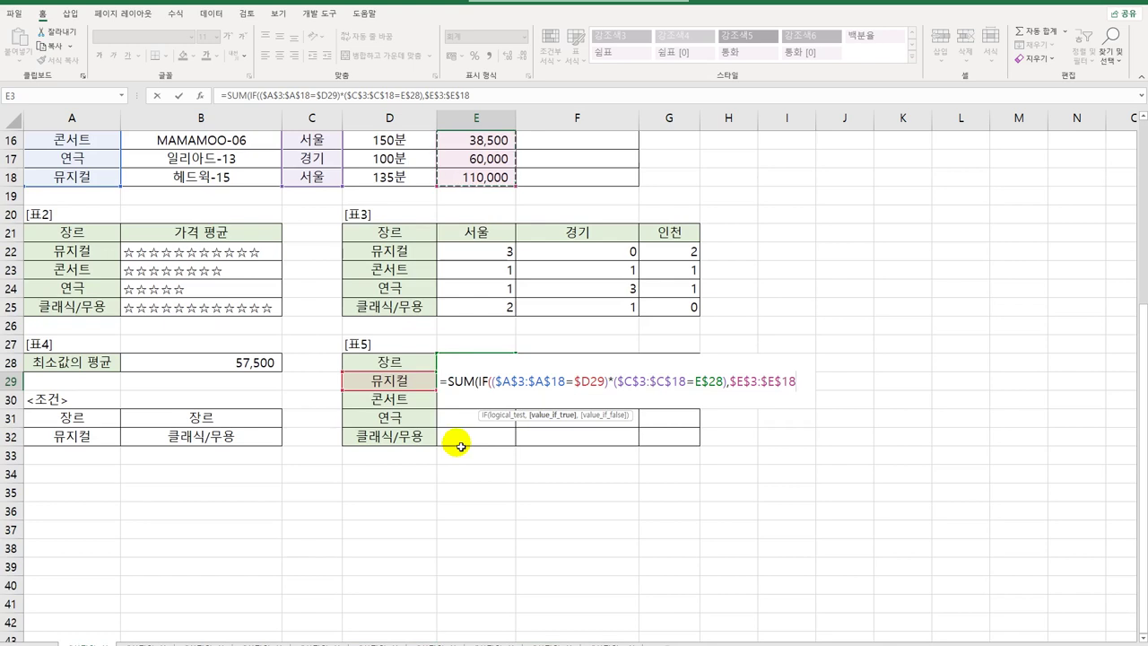
type(")")
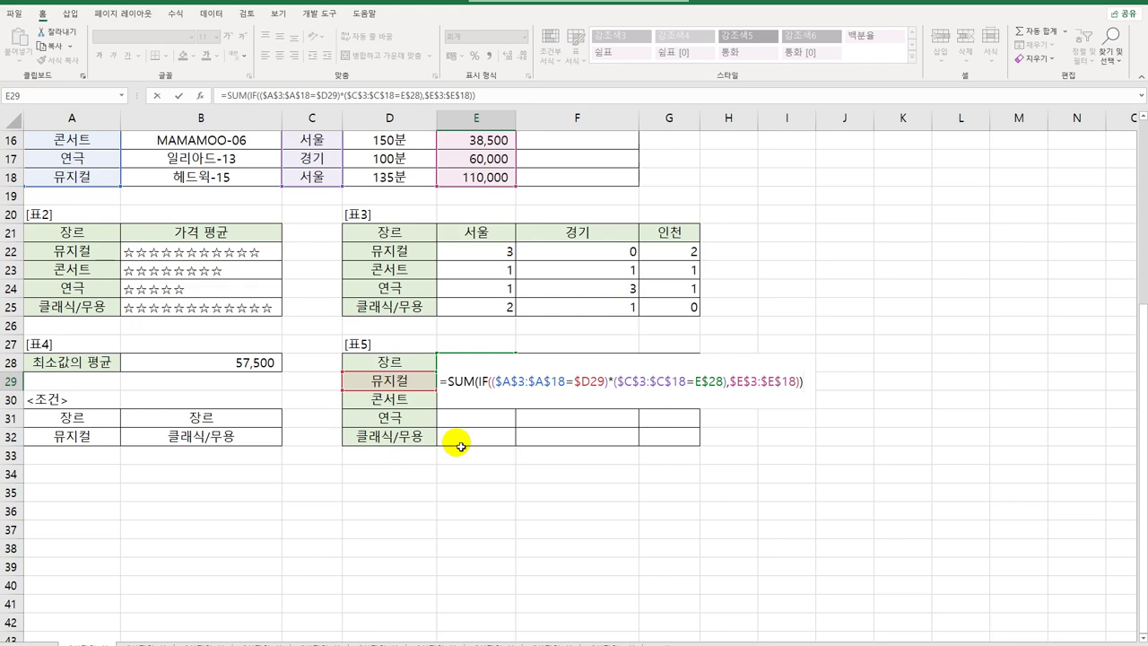
key("ctrl+shift+Return")
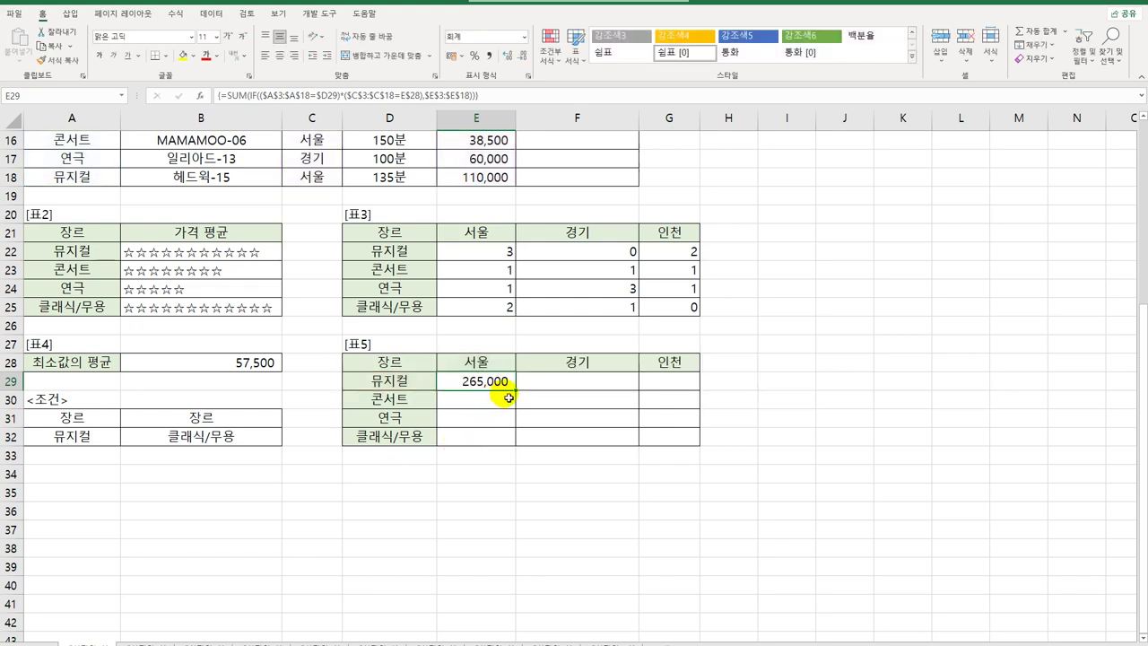
left_click_drag(514, 390, 684, 449)
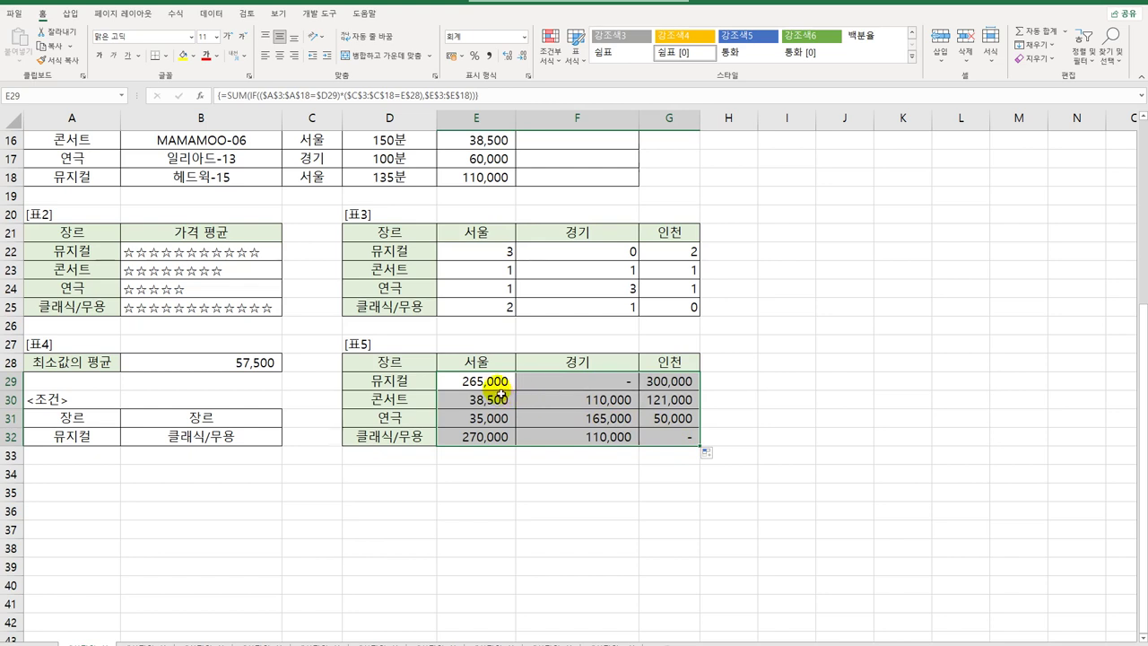
Select F3 in the 관람연령 column, open the Visual Basic editor and insert a new module
scroll(499, 392, "up", 5)
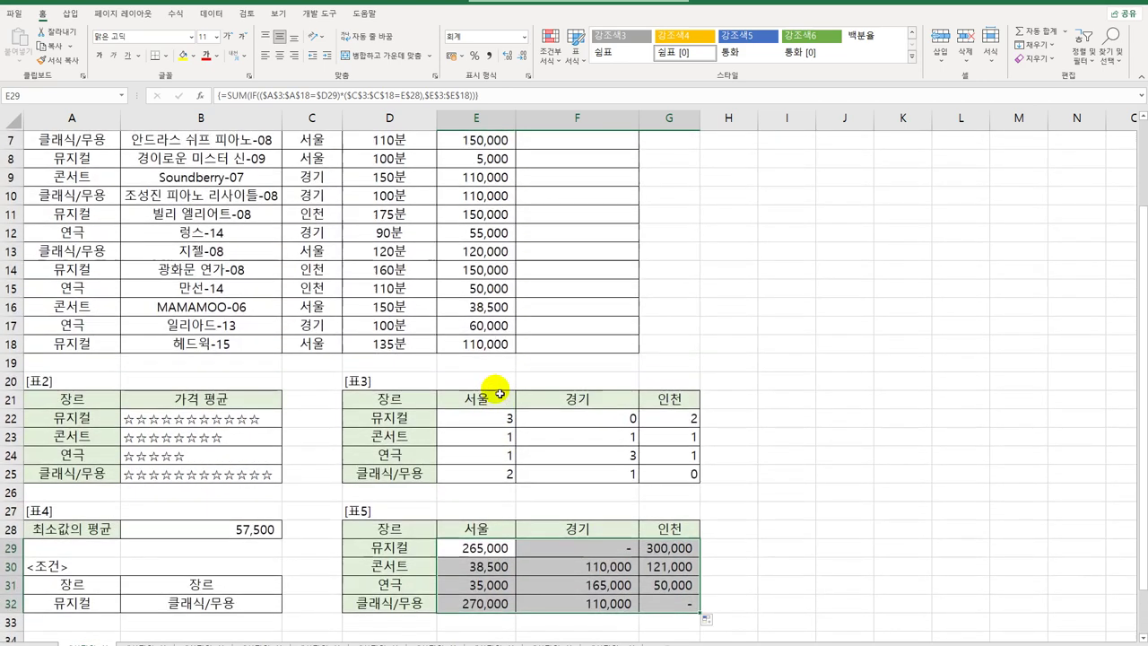
left_click(607, 178)
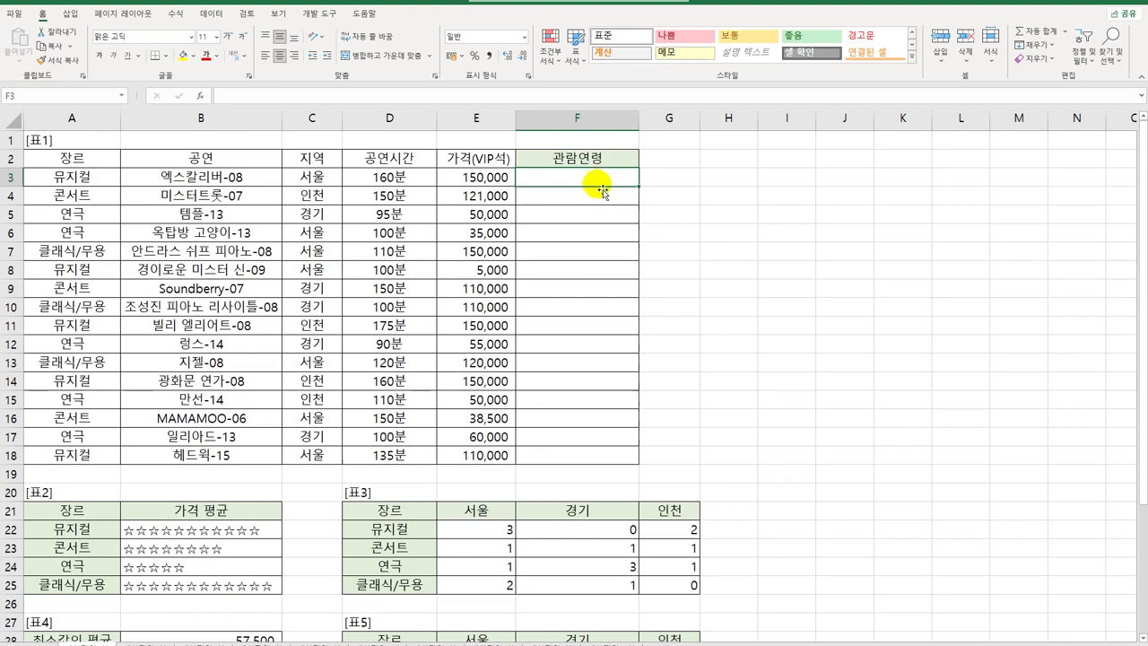
left_click(319, 14)
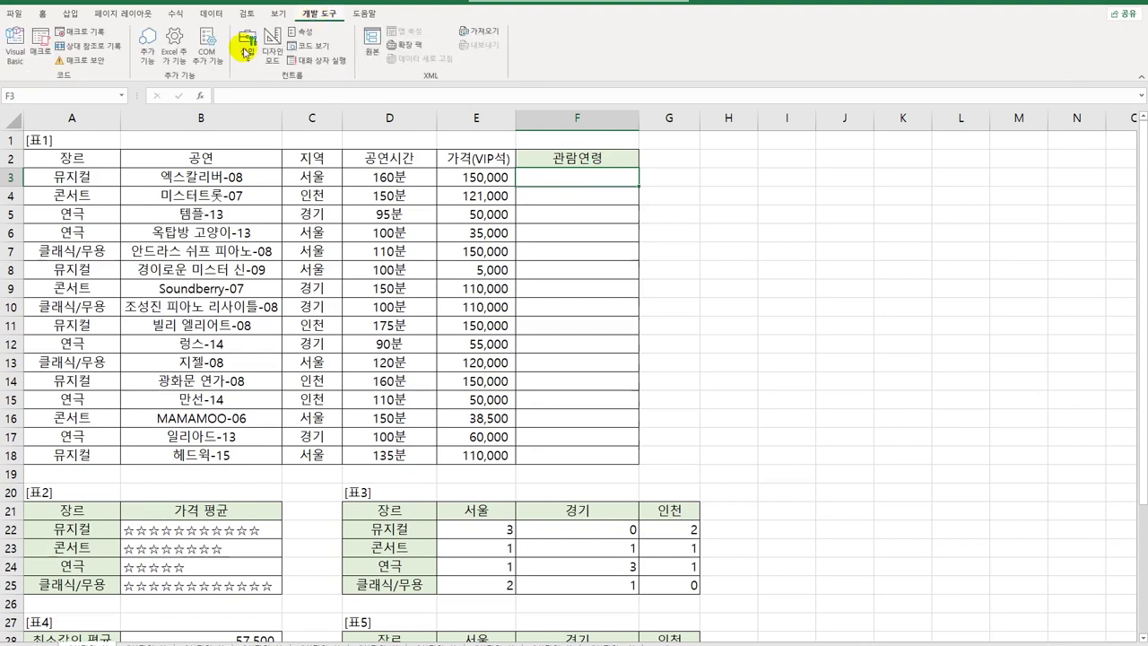
left_click(14, 54)
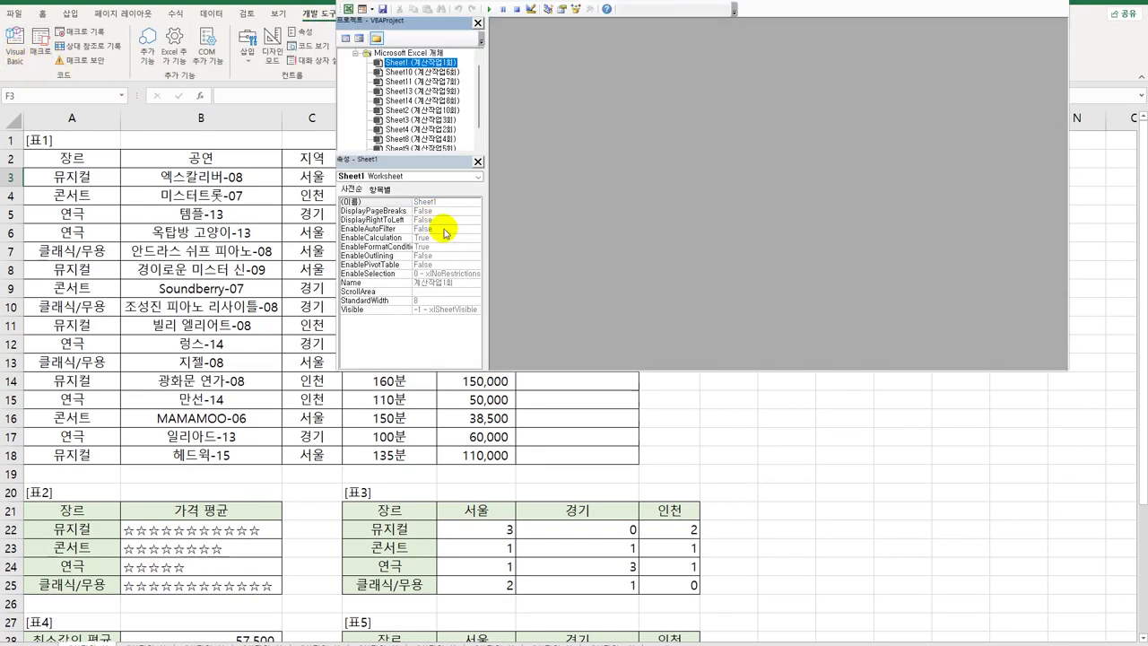
left_click(458, 4)
left_click(476, 34)
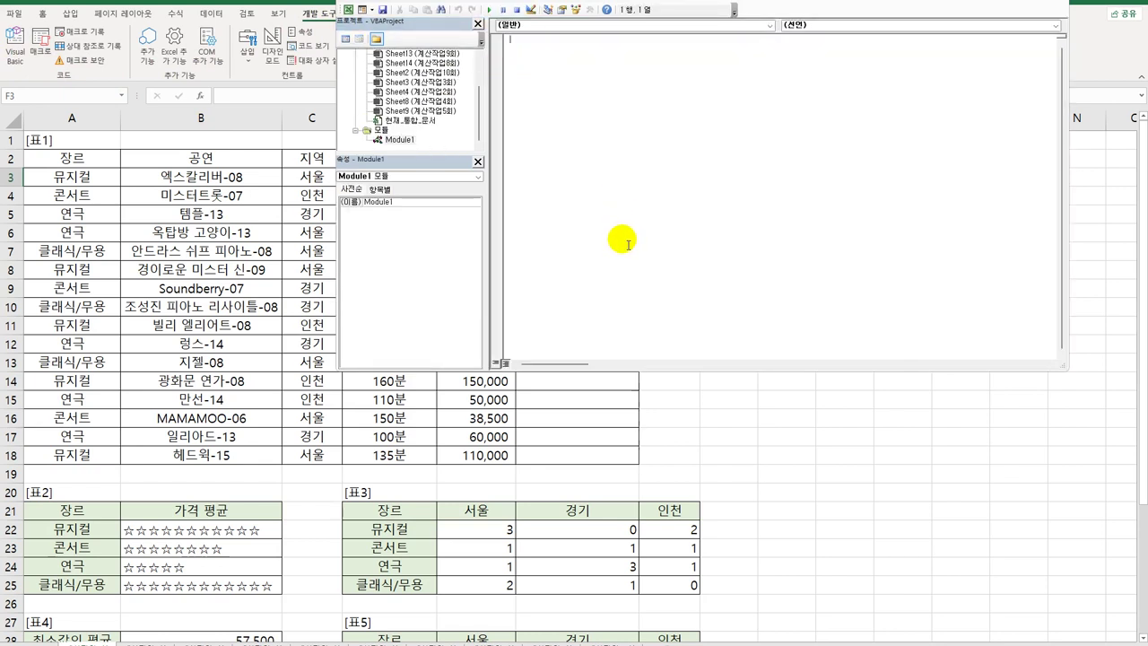
Declare the public function fn관람연령 with the argument 공연 in the module
type("PUBLI")
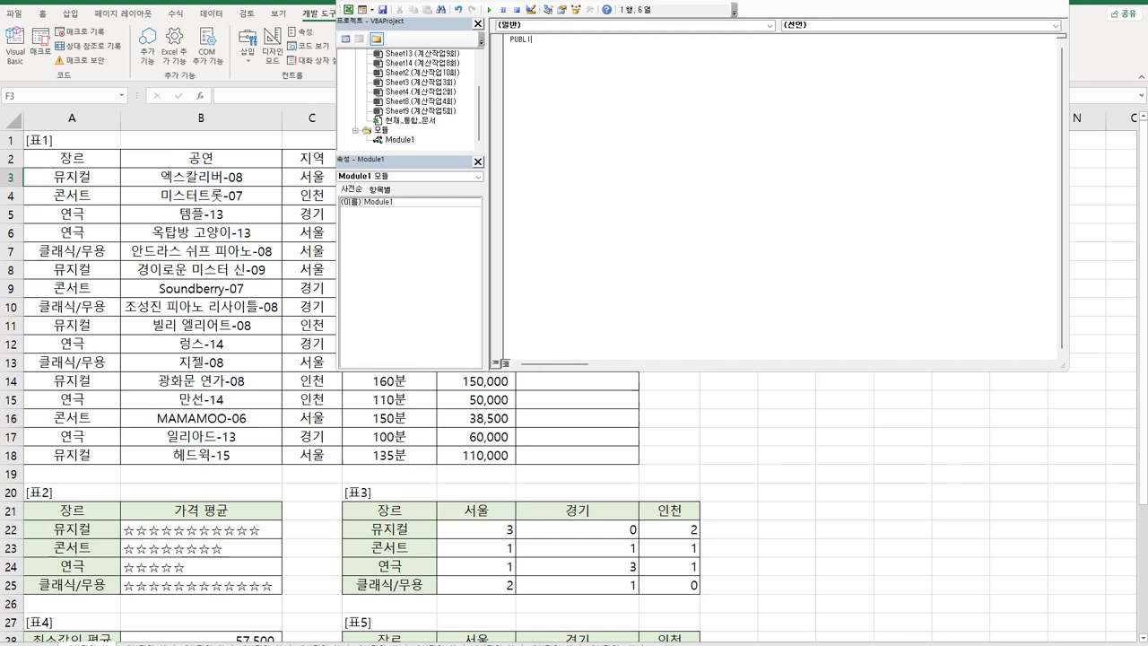
type("C FUNCTION ")
type("fn")
type("관람객")
type("령(")
type("공연)")
key("Return")
key("Return")
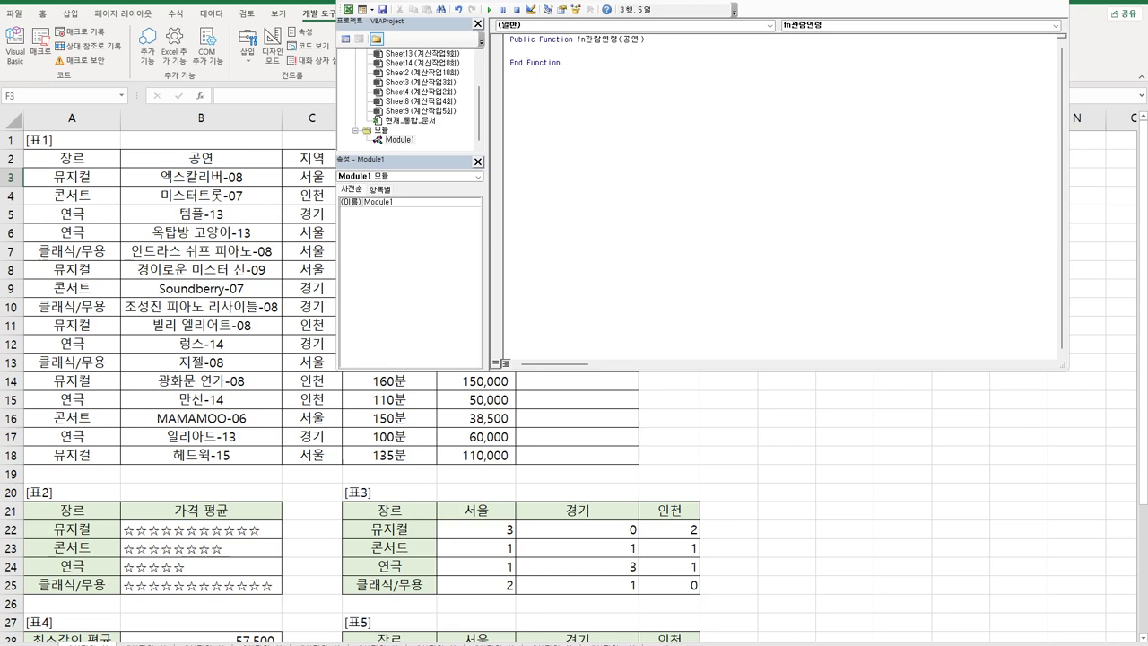
Write the function's first condition as If Right(공연, 2) >= 13 Then
type("if")
type("공ㅇ")
type("연")
left_click(538, 54)
type("right(")
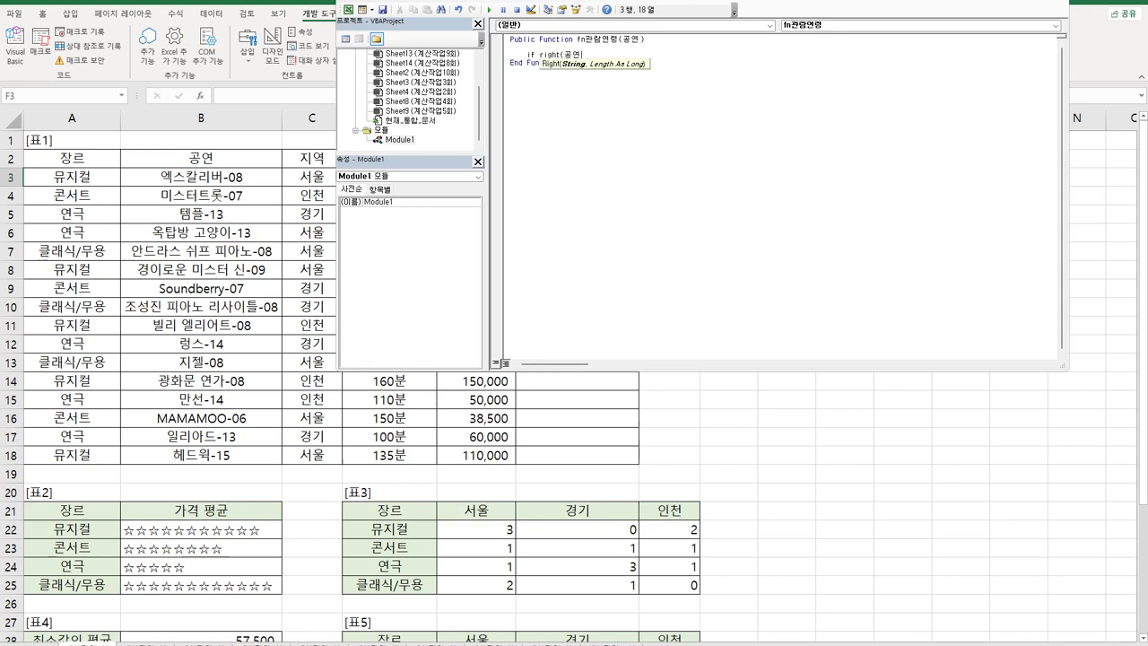
type(",2)")
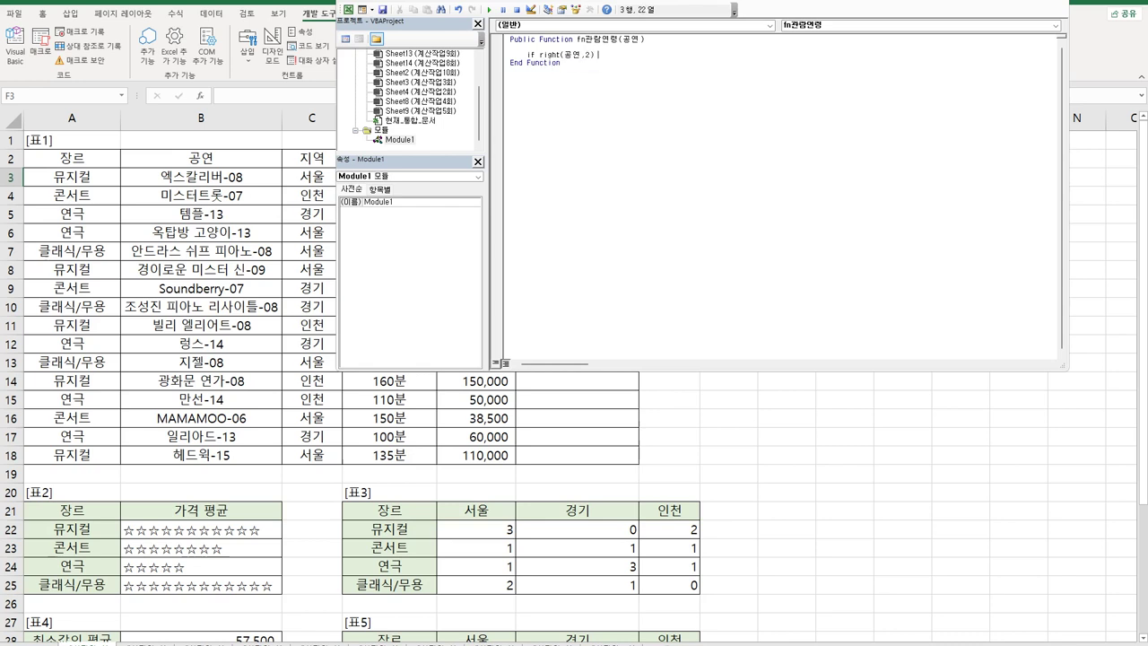
type(" >=13 Then")
key("Return")
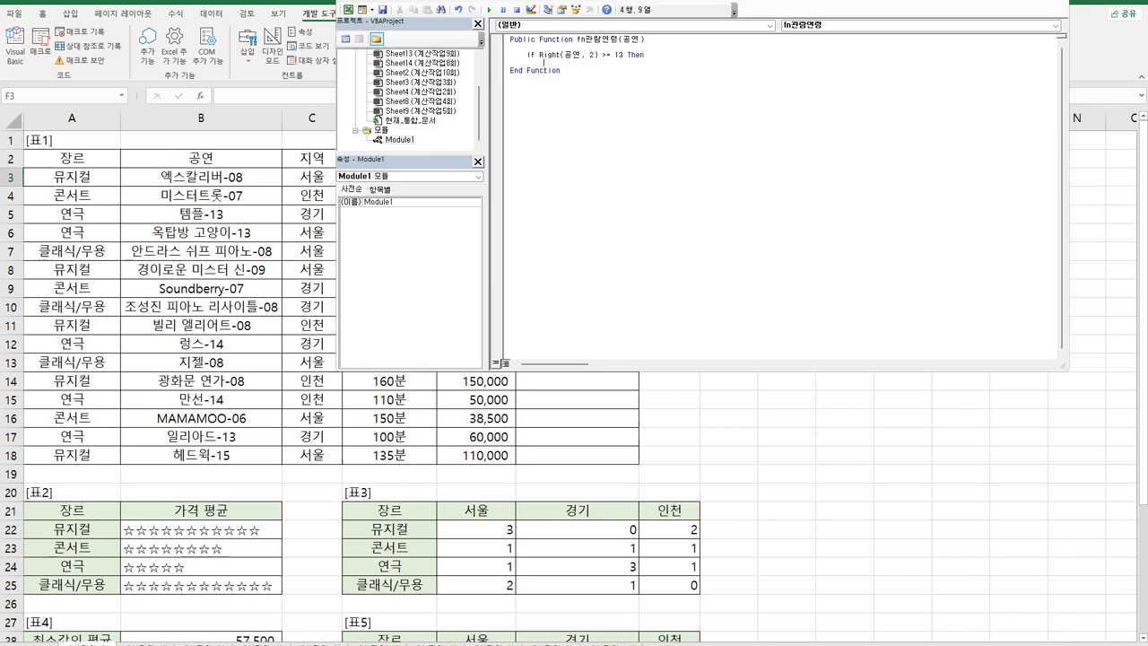
Make fn관람연령 return "중학생이상" when the first condition is met
type("fn관람연령")
type(" = \"wnd")
key("BackSpace")
key("BackSpace")
type("중학생이상\"")
key("Return")
Add the second condition as ElseIf Right(공연, 2) >= 8 Then, reusing the first condition's text
type("elseif")
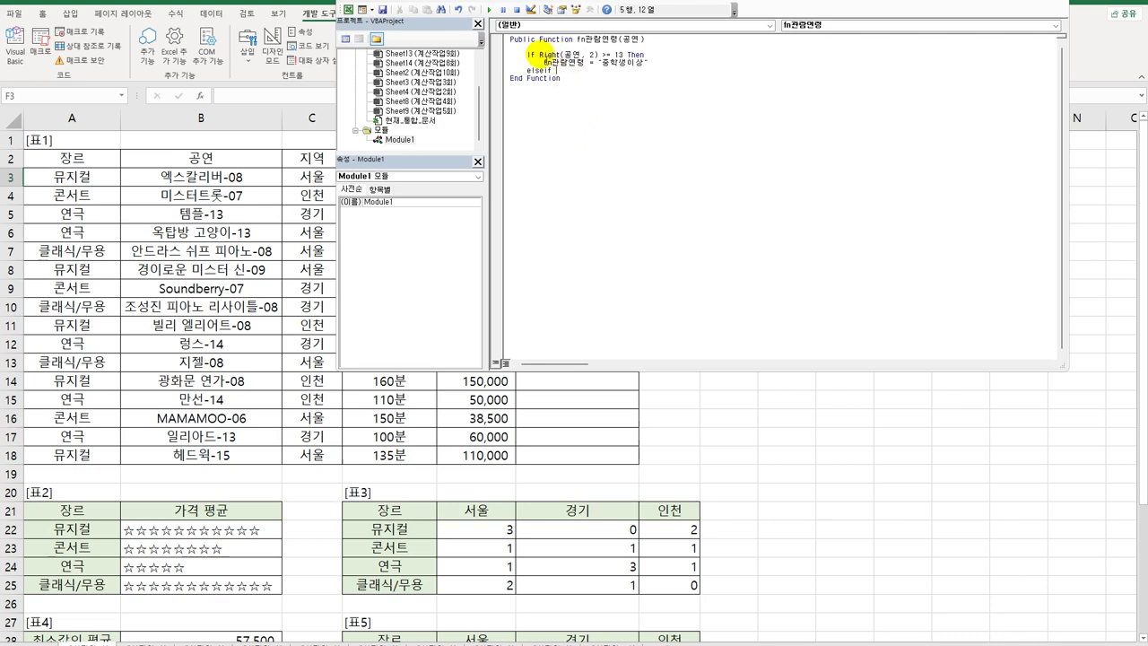
left_click(547, 63)
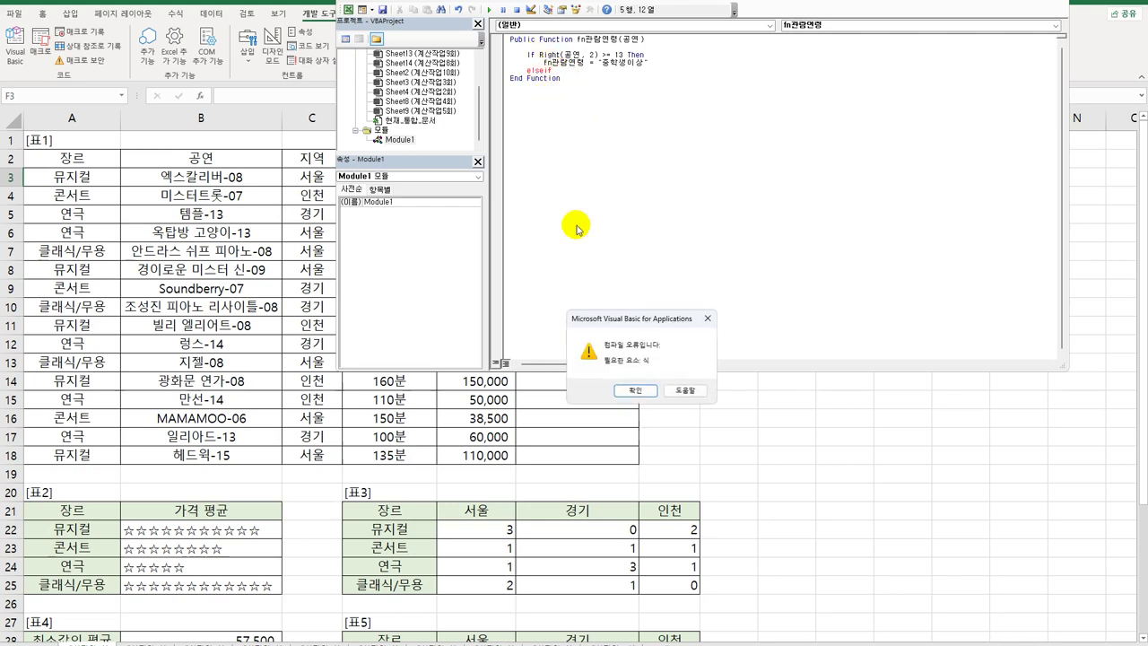
left_click(635, 390)
left_click_drag(541, 55, 676, 57)
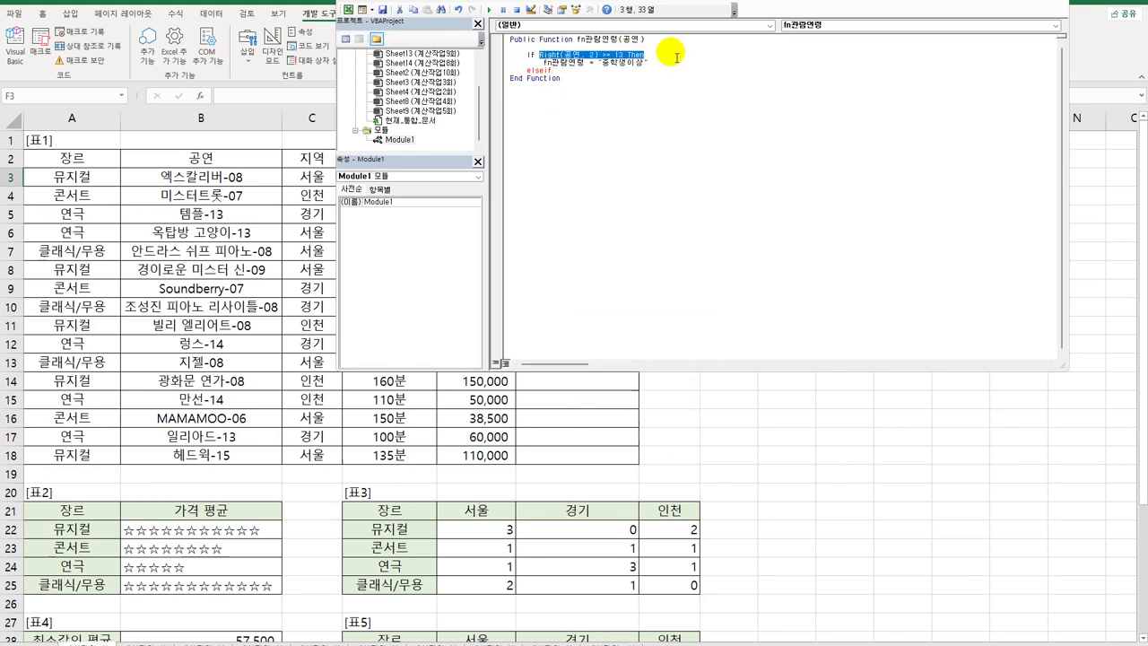
key("ctrl+c")
left_click(590, 70)
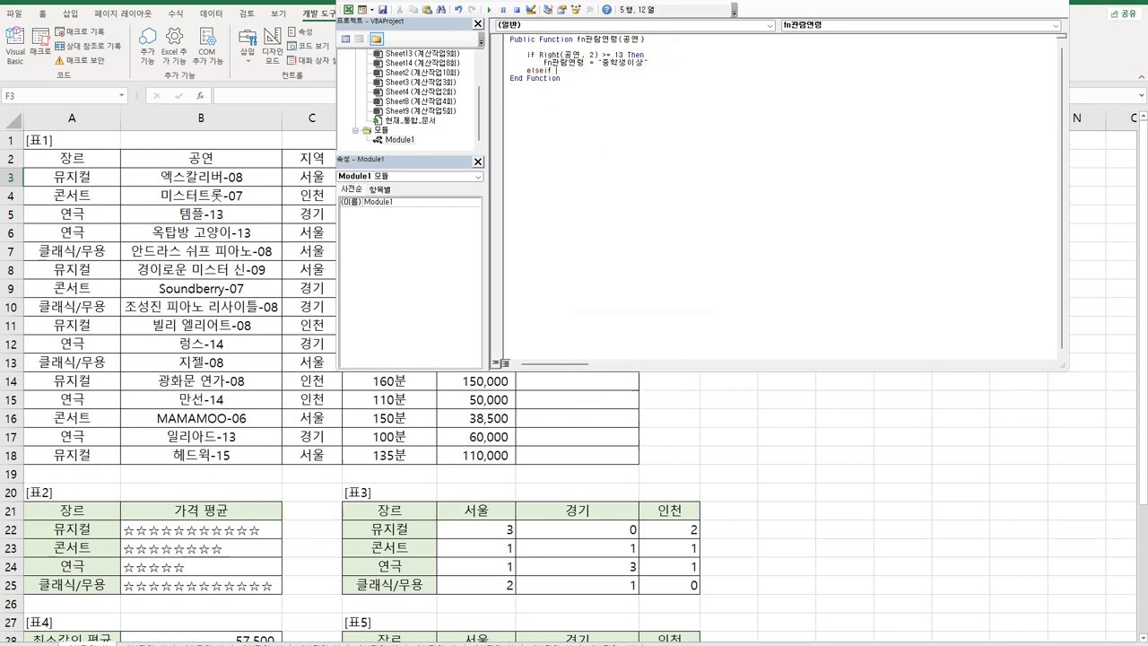
key("ctrl+v")
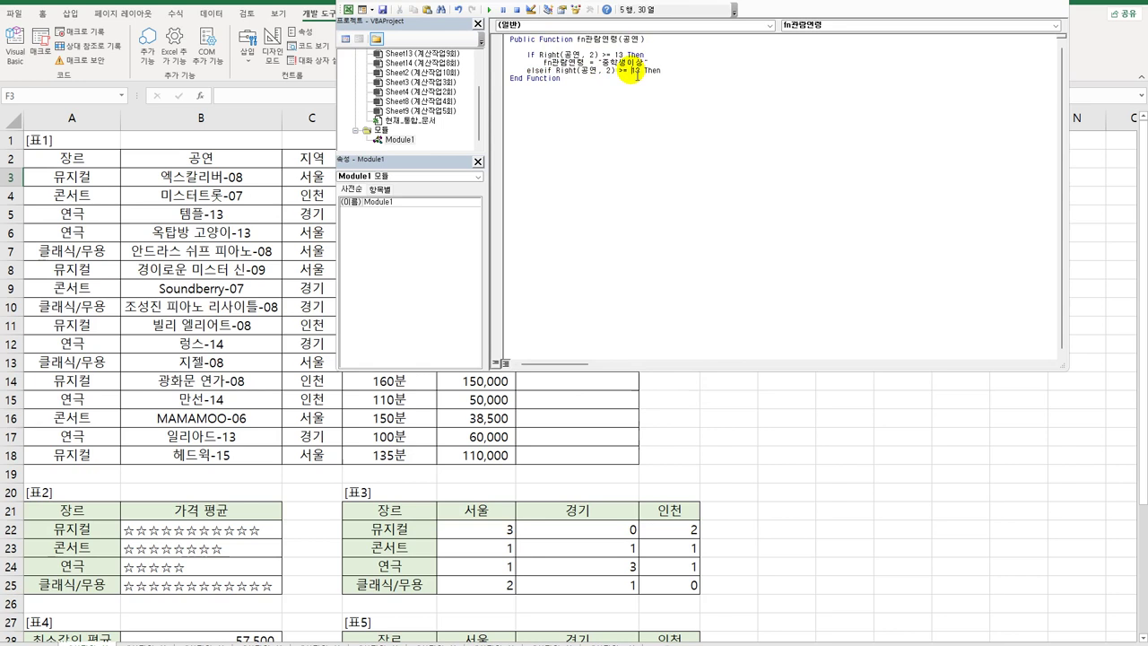
double_click(635, 70)
type("8")
key("Return")
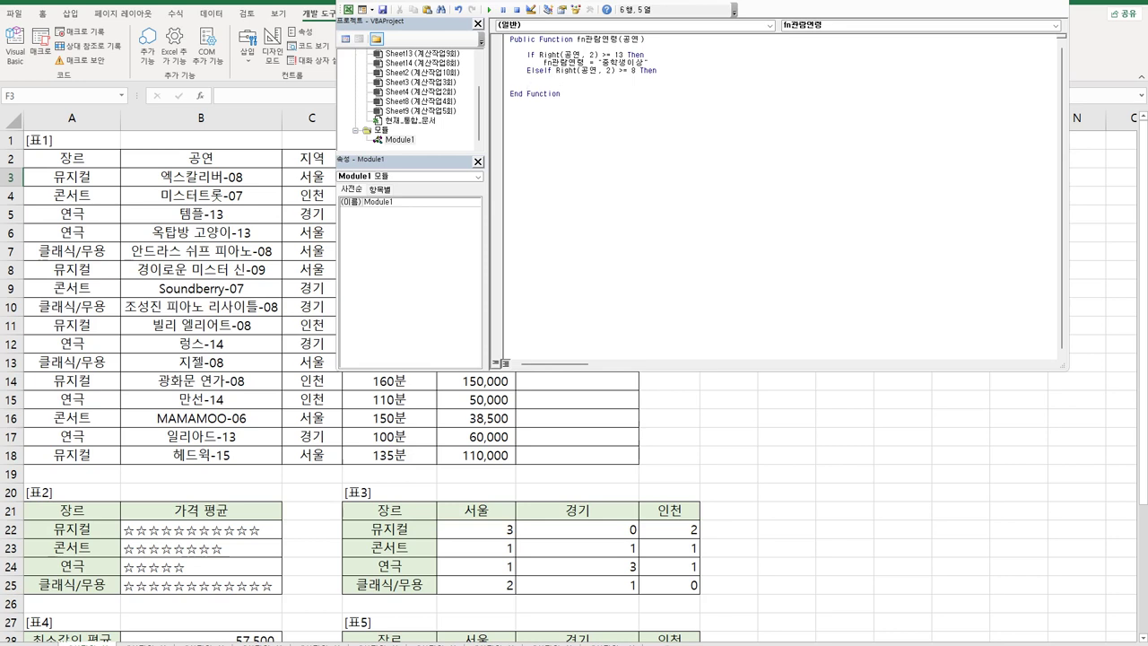
Make fn관람연령 return "미취학아동입장불가" in the ElseIf branch, reusing the first branch's assignment line
key("shift+End")
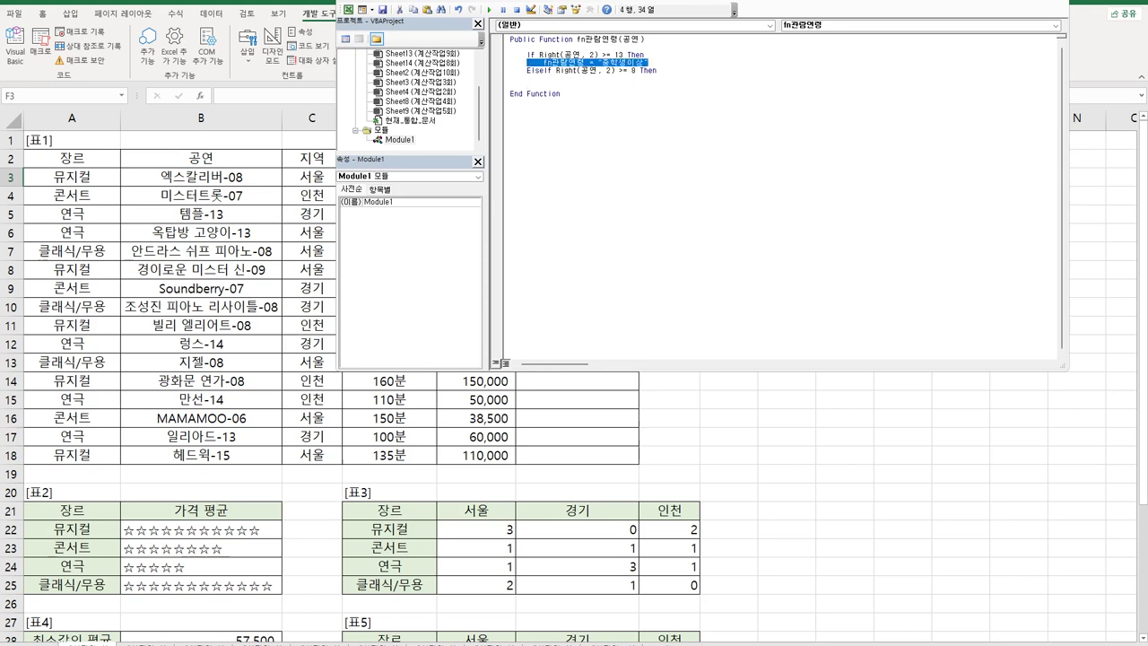
key("ctrl+c")
key("Down")
key("Down")
key("ctrl+v")
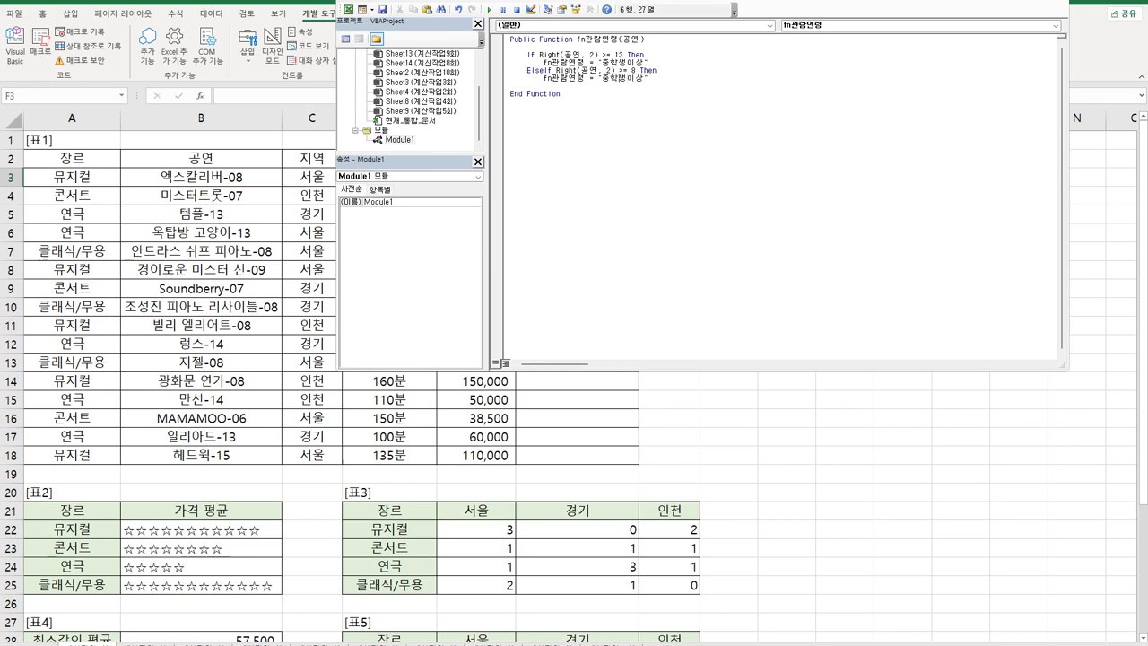
key("shift+Right")
key("shift+Right")
key("shift+Right")
key("shift+Right")
key("shift+Right")
type("ㅁ")
type("ㅣ취")
type("학아동입자")
type("ㅇ불가")
type("\"")
key("Return")
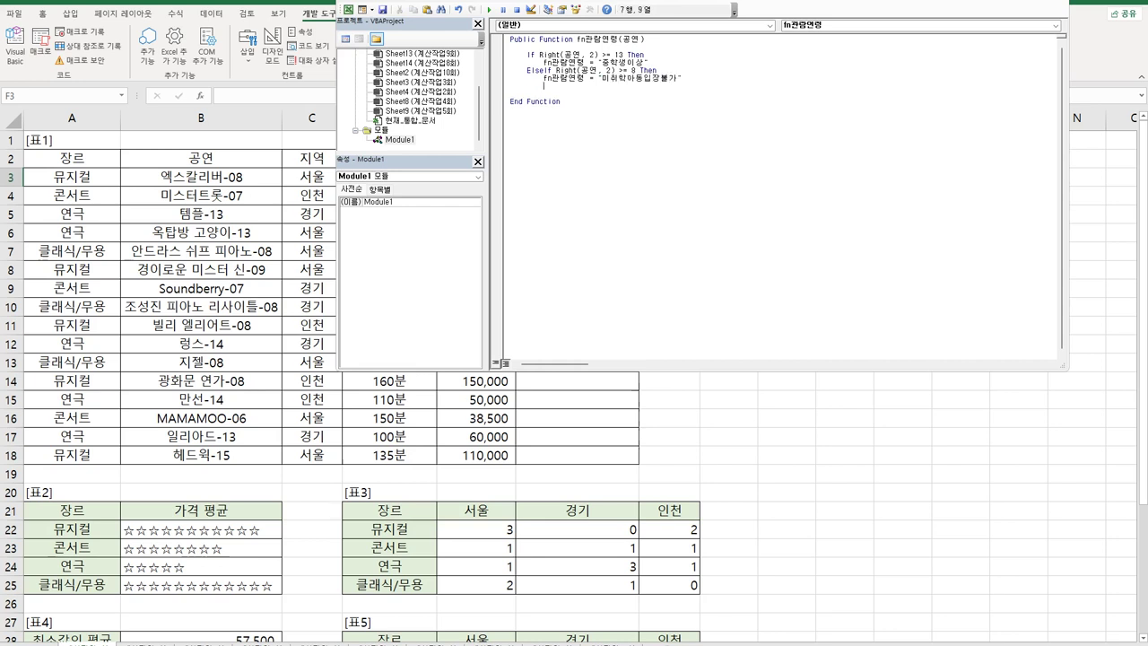
Add an Else branch that sets fn관람연령 to an empty string "", and close the block with End If
type("else")
key("Return")
key("Tab")
key("ctrl+v")
key("Left")
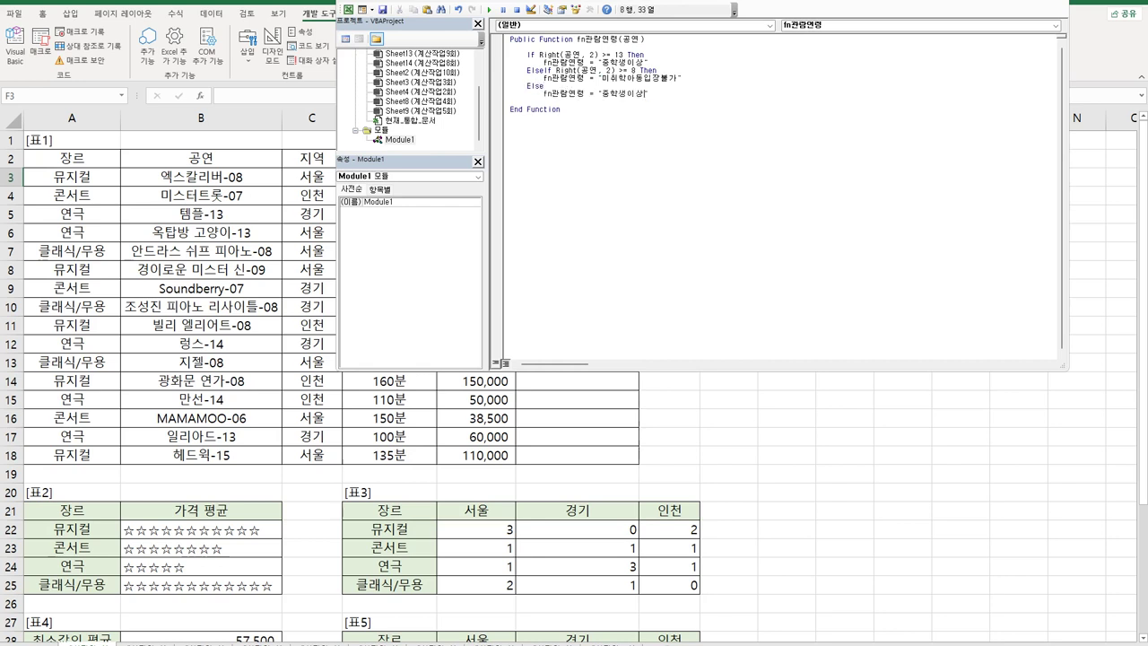
key("shift+Left")
key("shift+Left")
key("shift+Left")
key("shift+Left")
key("shift+Left")
key("BackSpace")
key("Return")
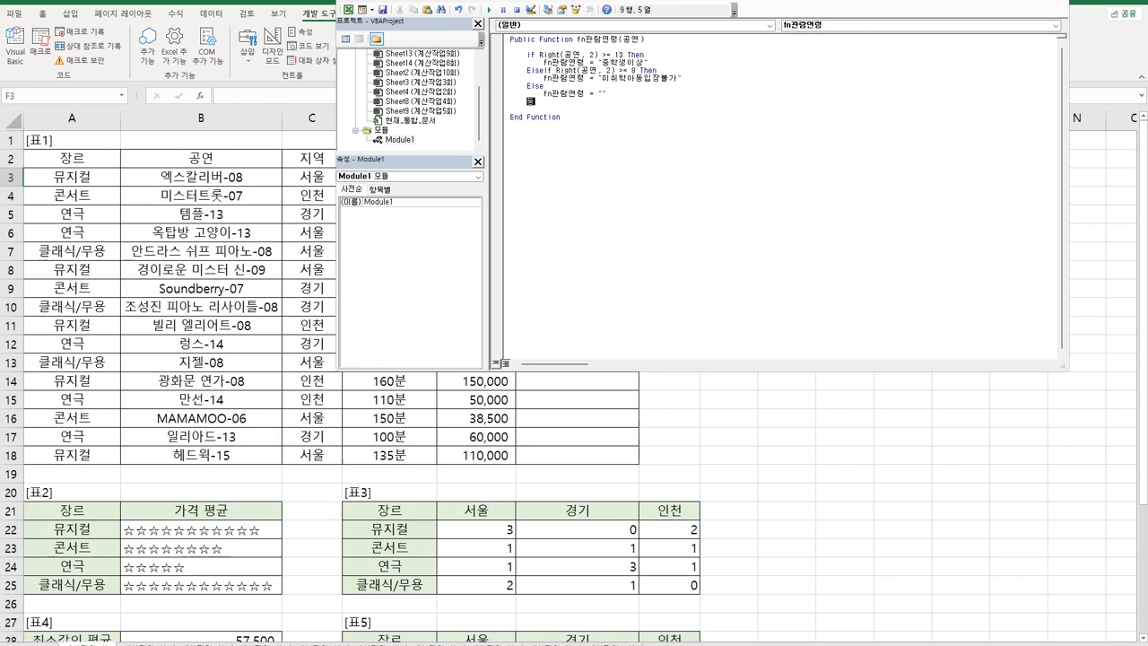
type("end if")
left_click(552, 40)
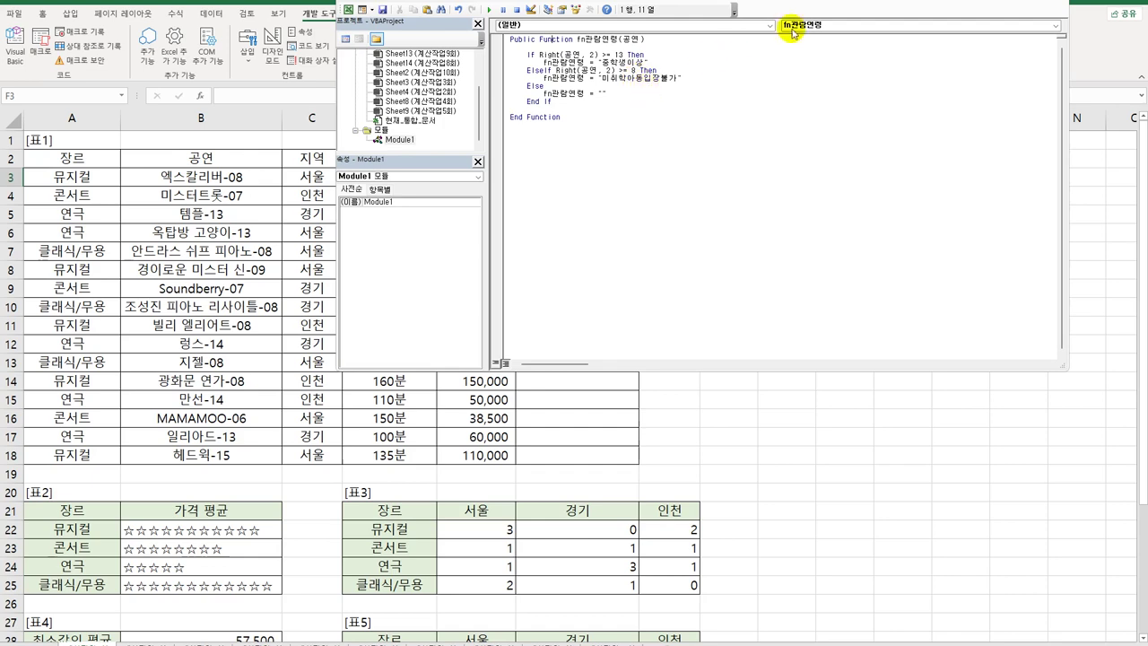
Return to the worksheet and insert the user-defined function fn관람연령 in F3 with B3 as its 공연 argument
key("alt+F11")
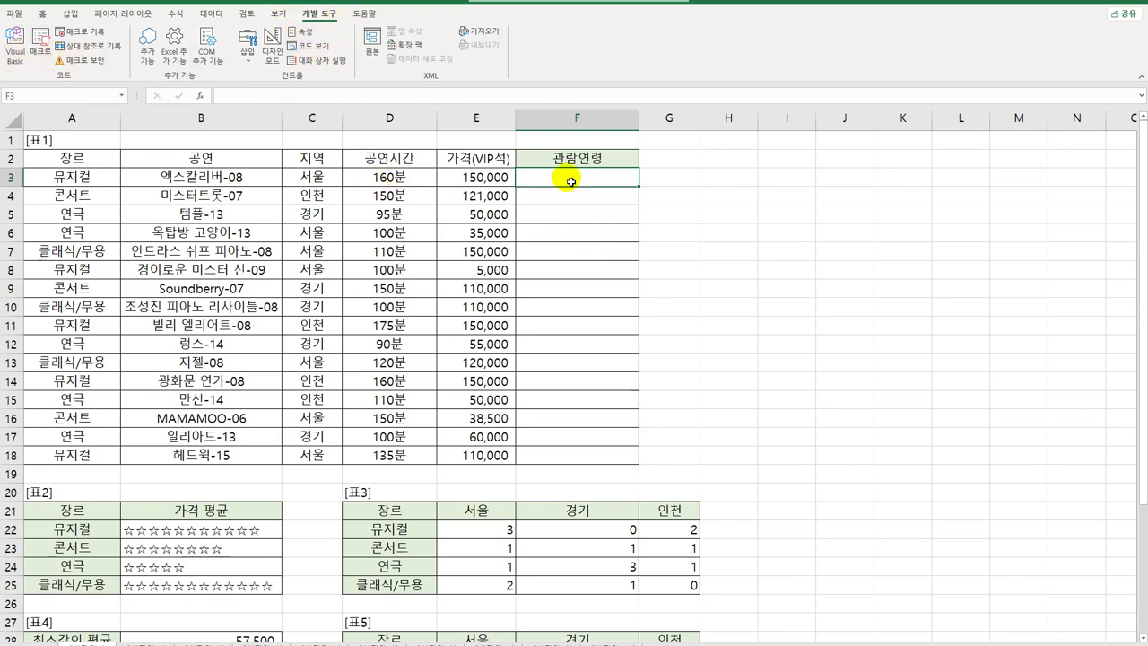
left_click(201, 96)
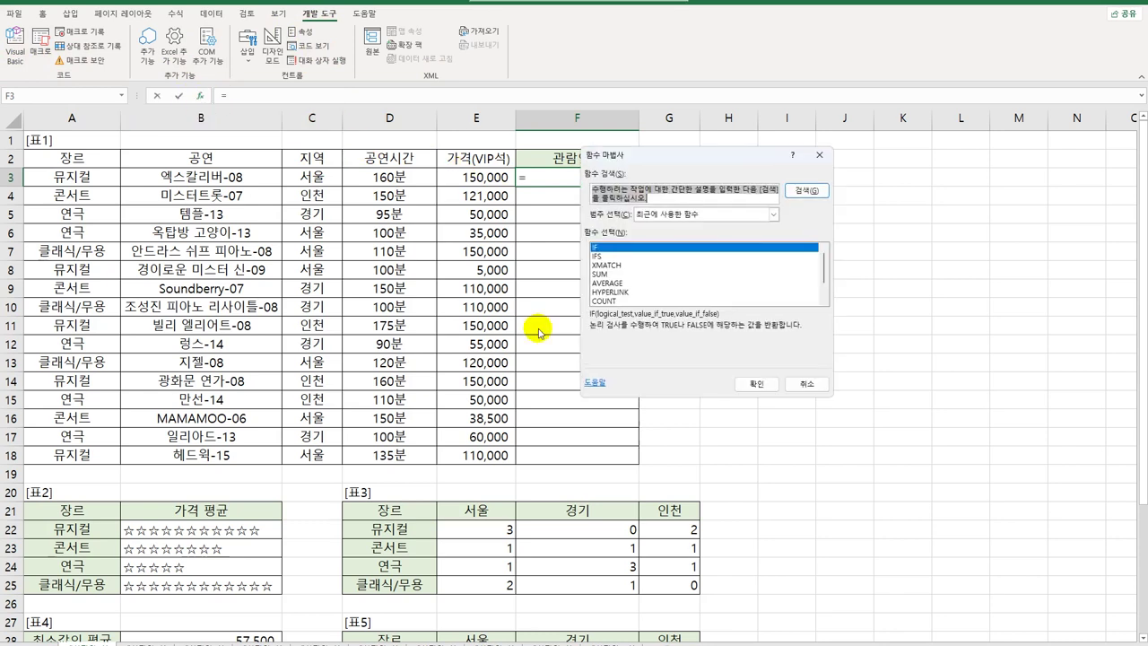
left_click(705, 215)
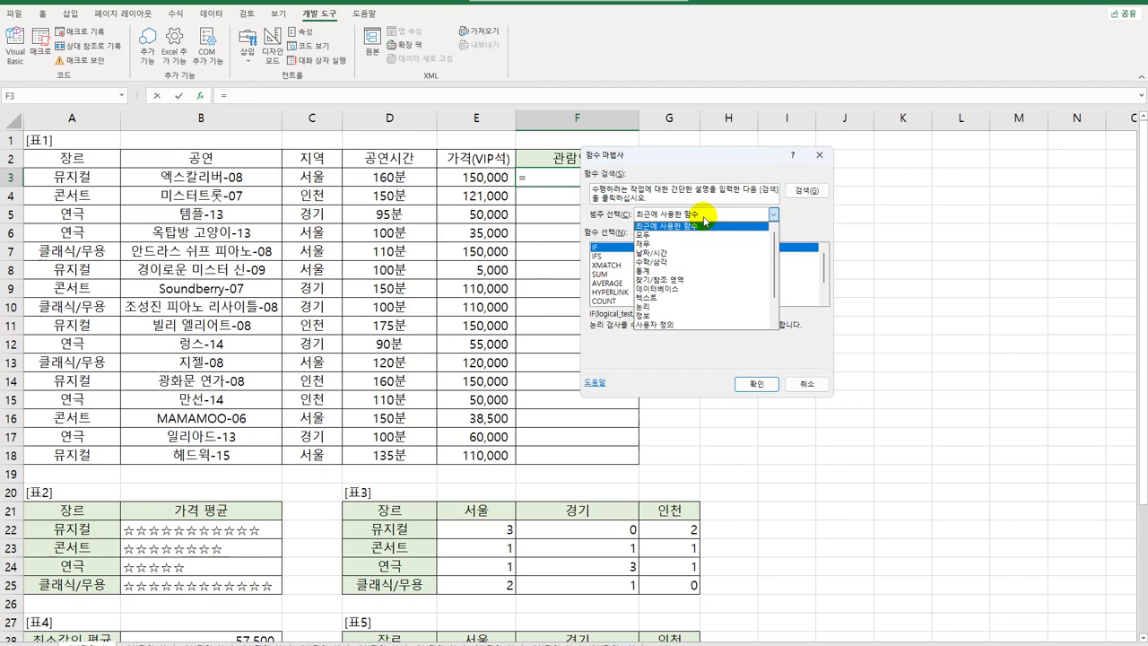
left_click(689, 323)
left_click_drag(687, 167, 784, 157)
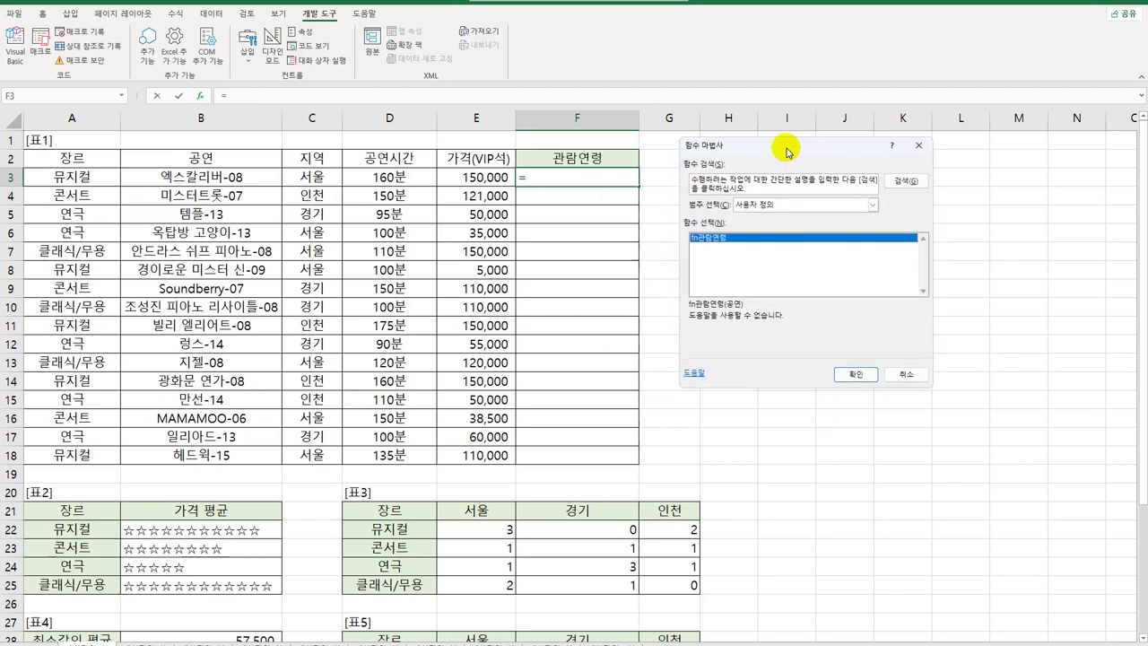
left_click(854, 378)
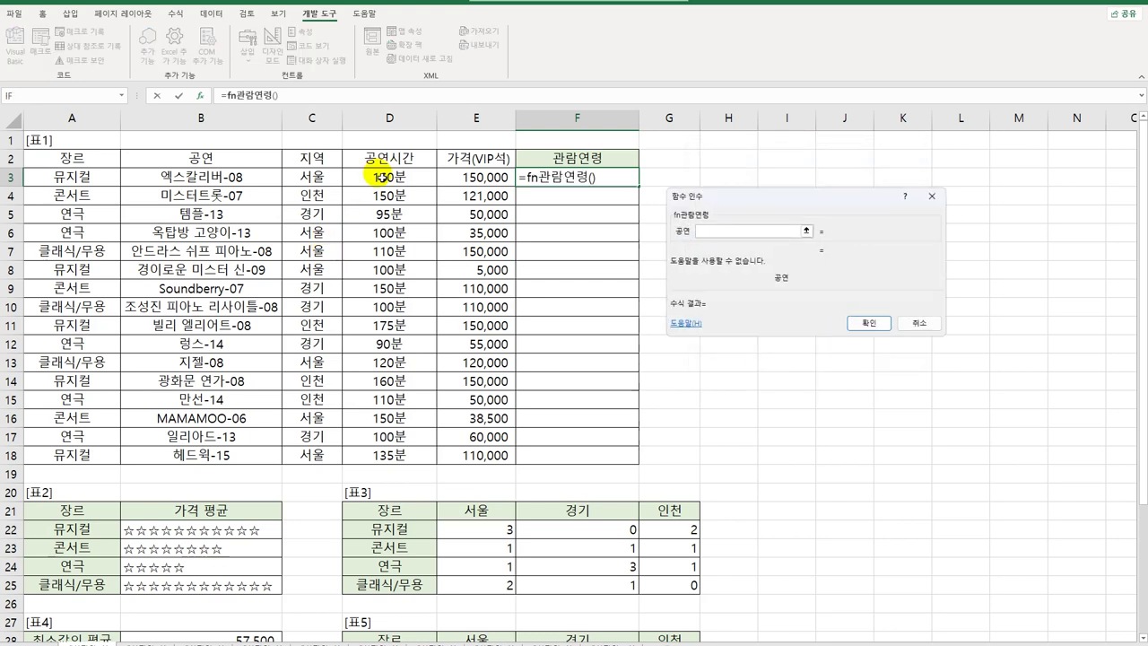
left_click(208, 179)
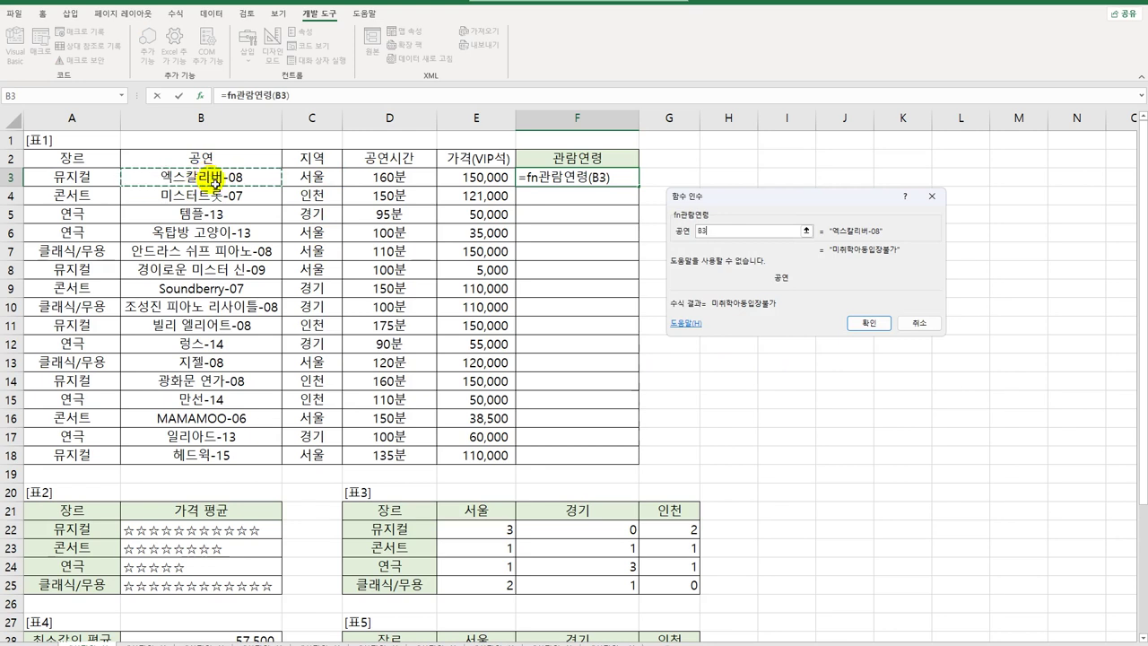
left_click(869, 324)
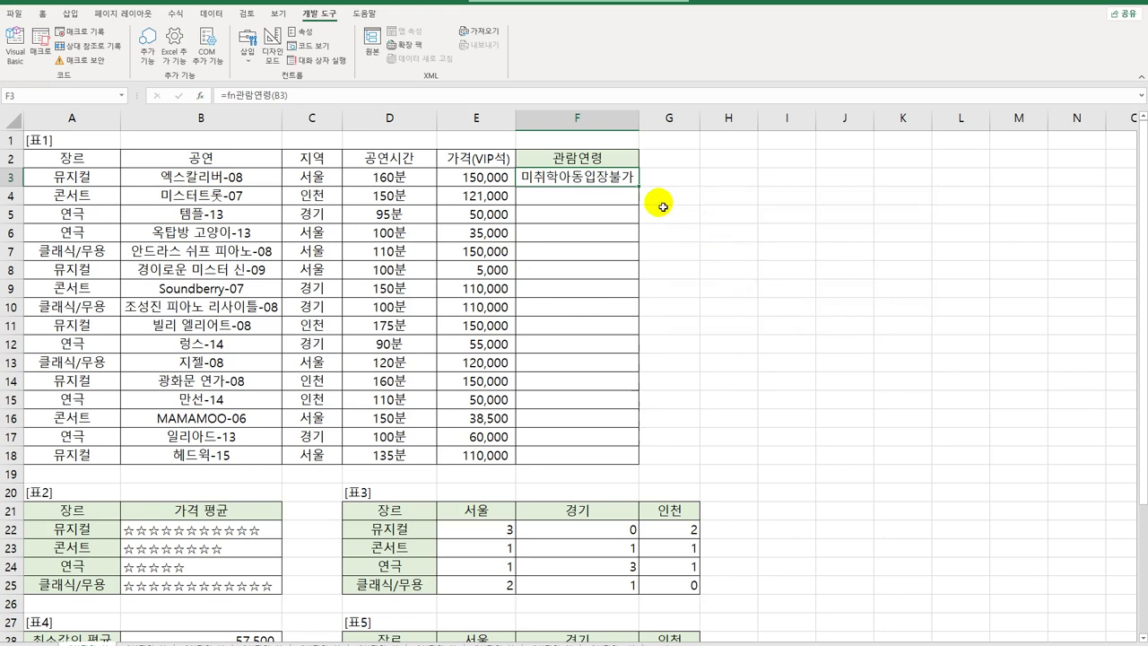
Fill the F3 formula down the 관람연령 column to F18 and check several of the filled cells
double_click(639, 186)
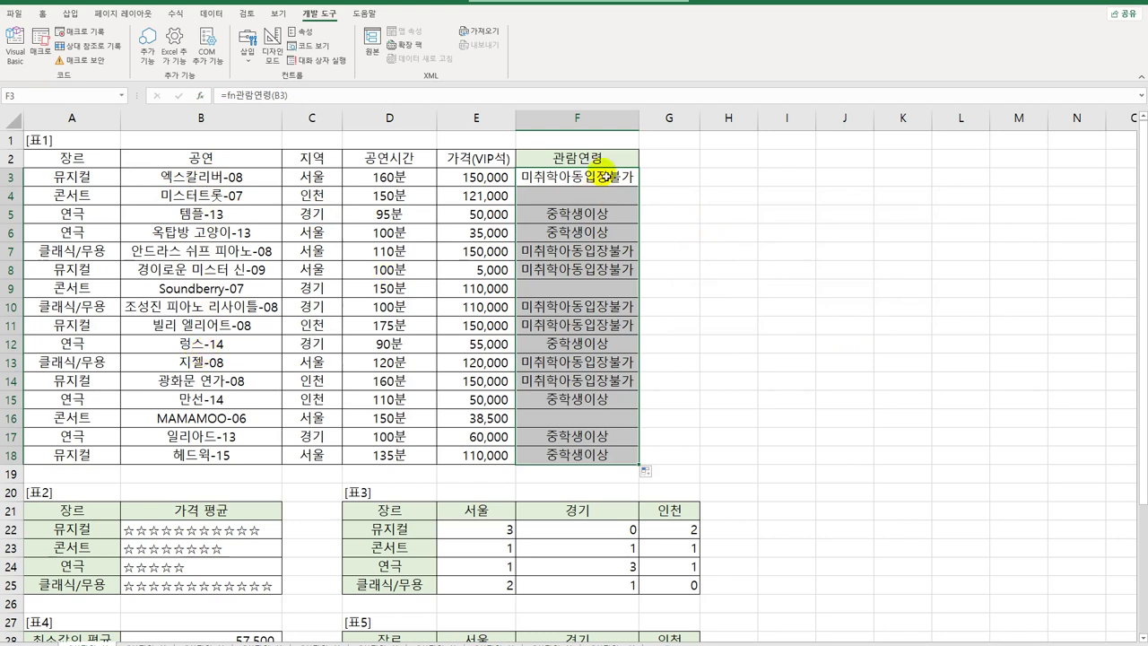
left_click(587, 235)
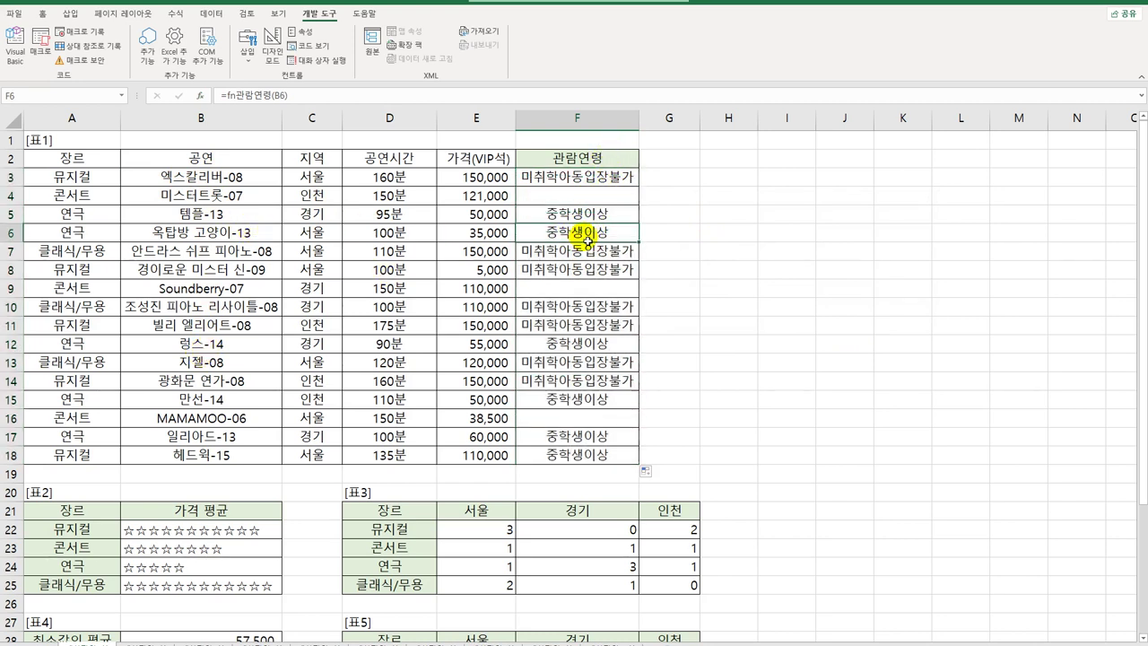
left_click(592, 187)
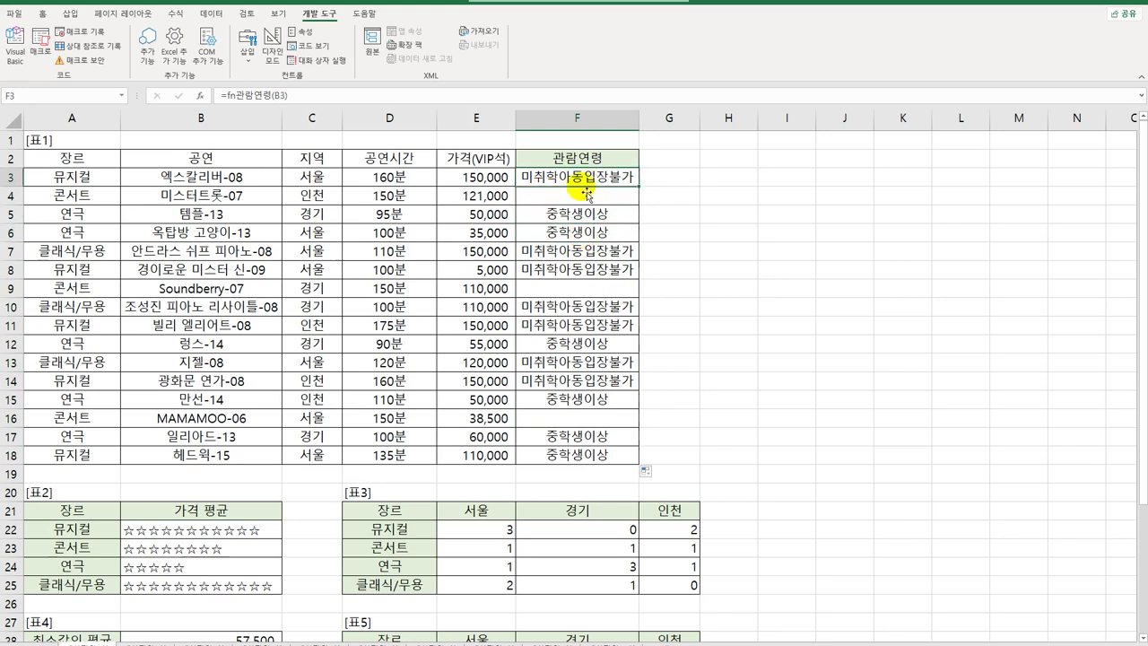
left_click(592, 288)
left_click(592, 344)
left_click(593, 418)
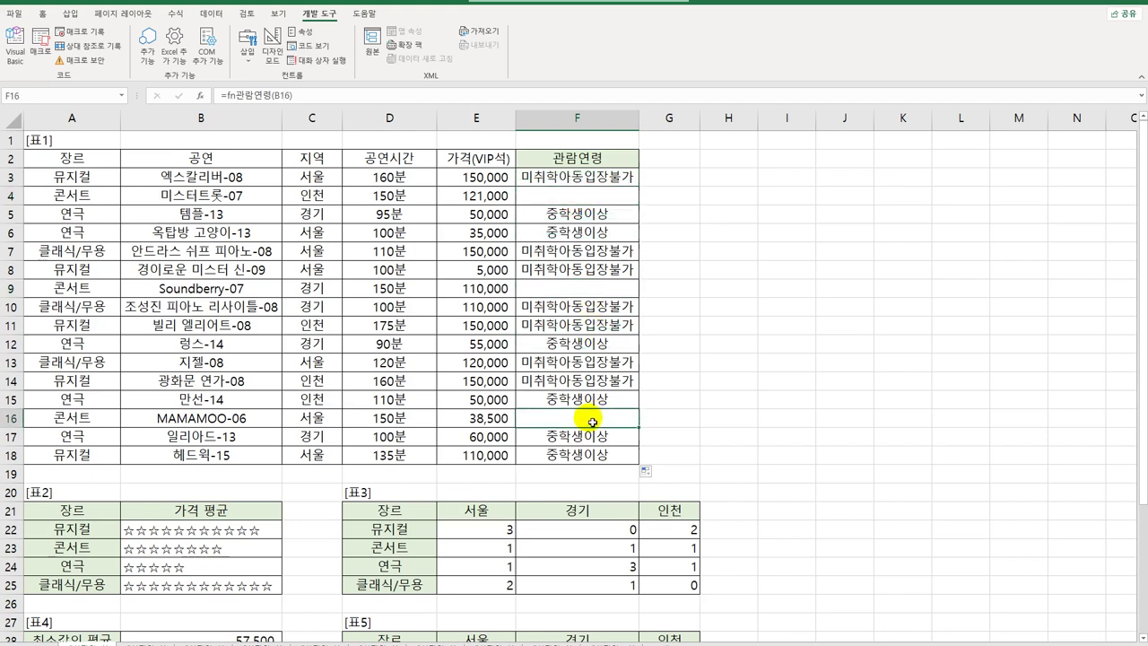